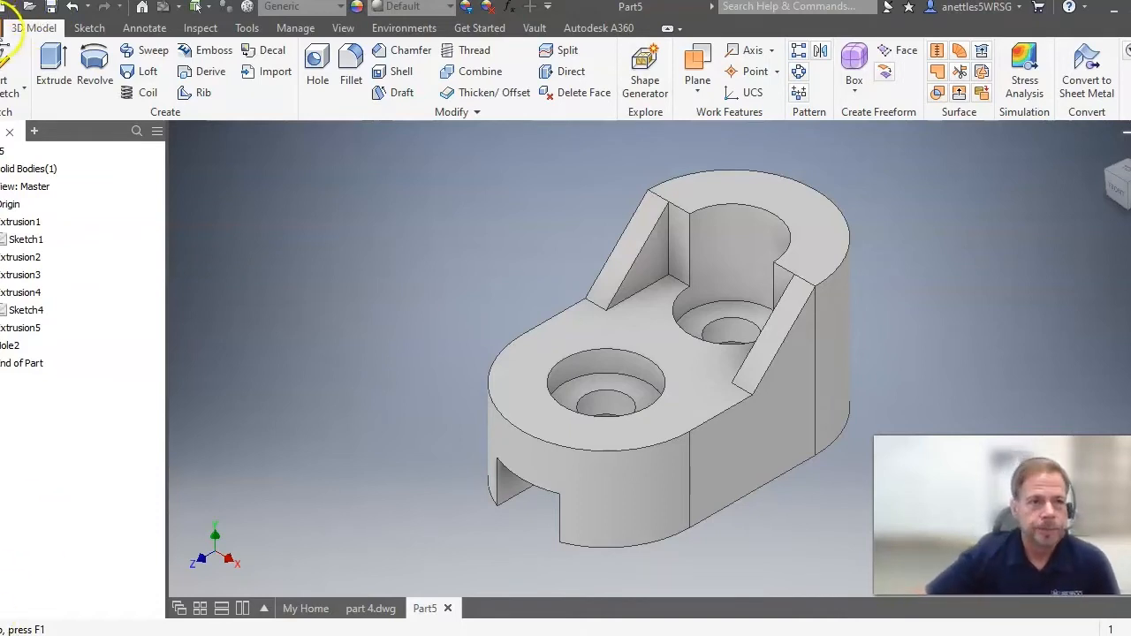
Step: Create a new standard part and accept the style conflict notice
click(304, 609)
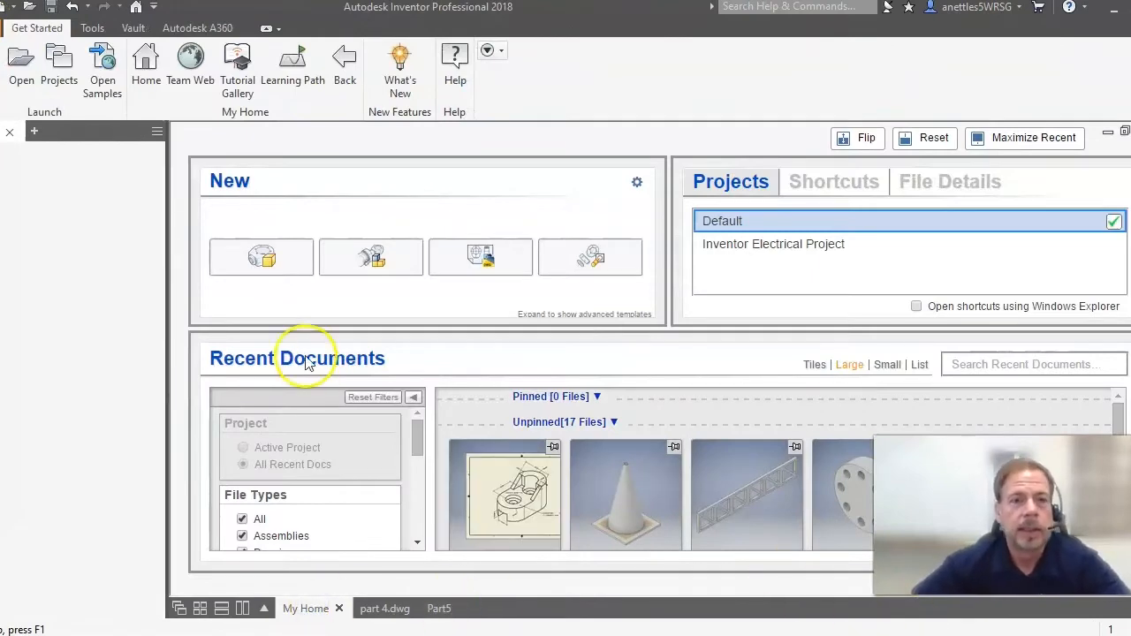
click(251, 259)
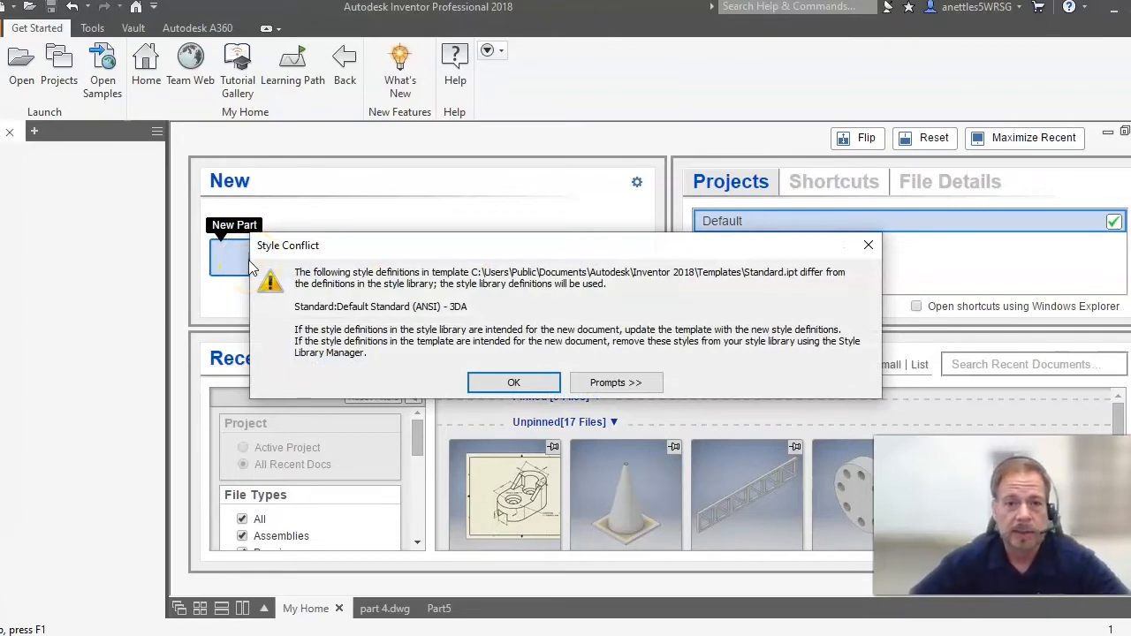
click(514, 382)
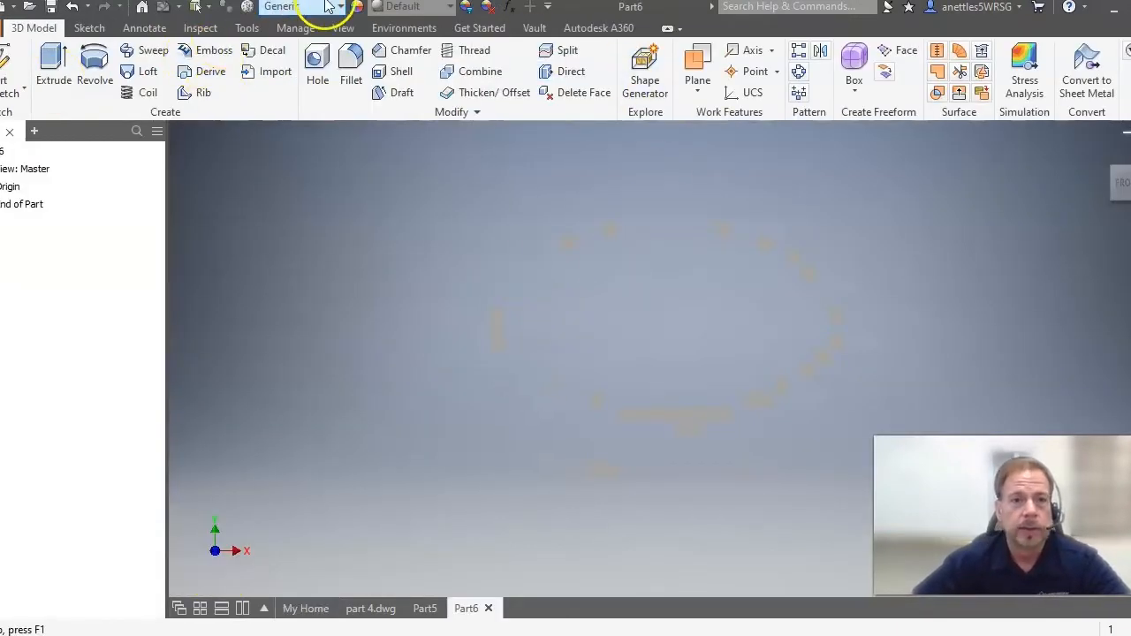
Step: Set the new part's document length unit to millimeter
click(248, 29)
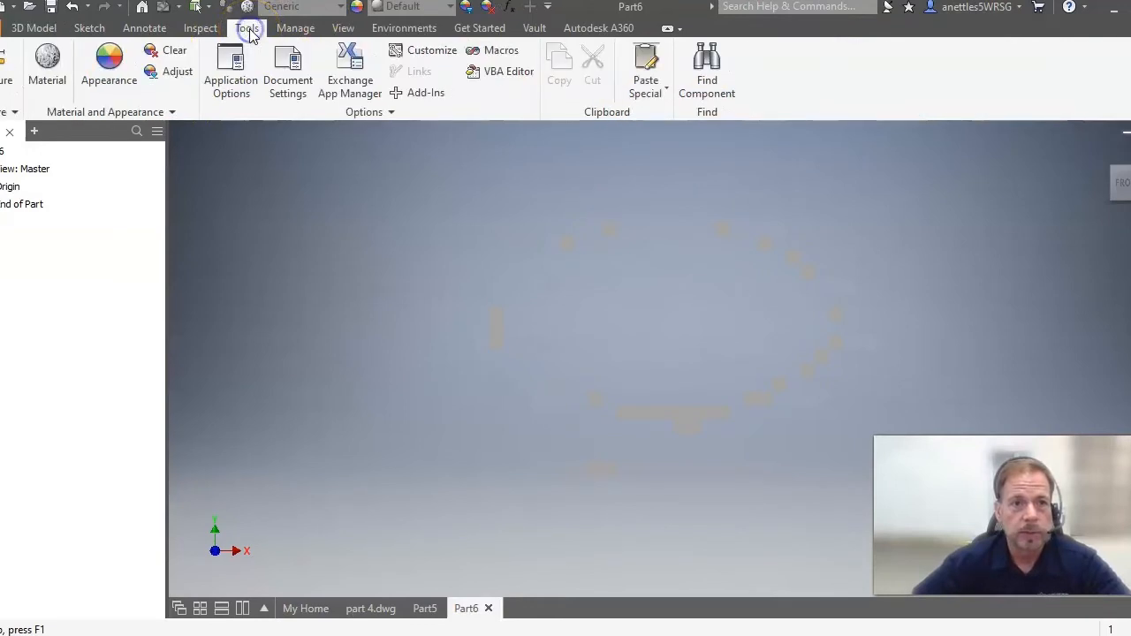
click(290, 71)
click(413, 93)
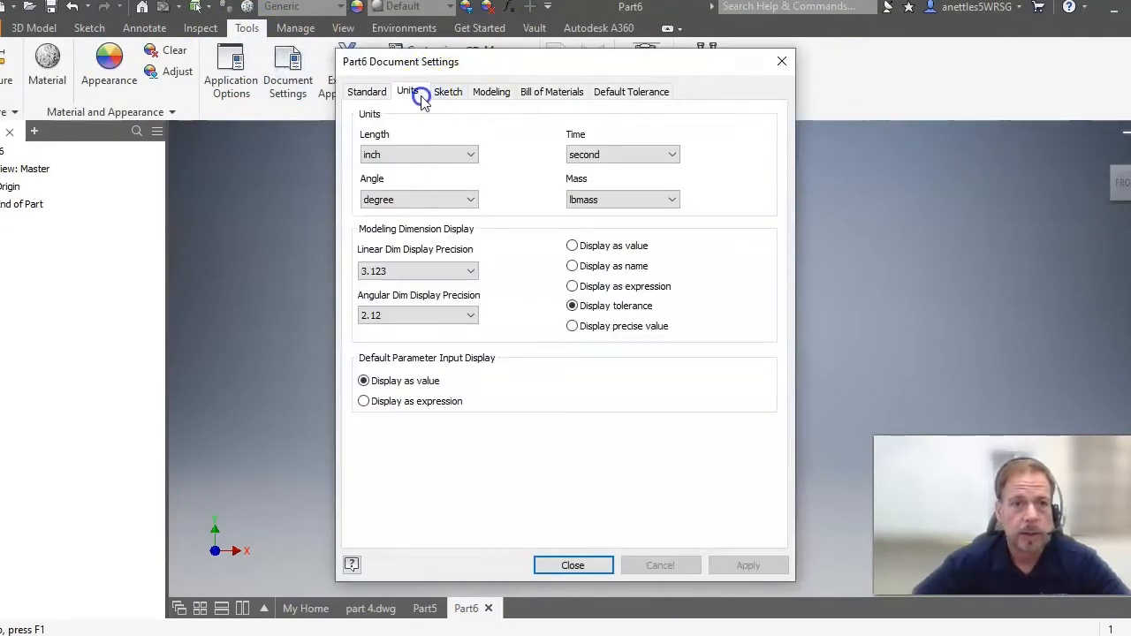
click(436, 154)
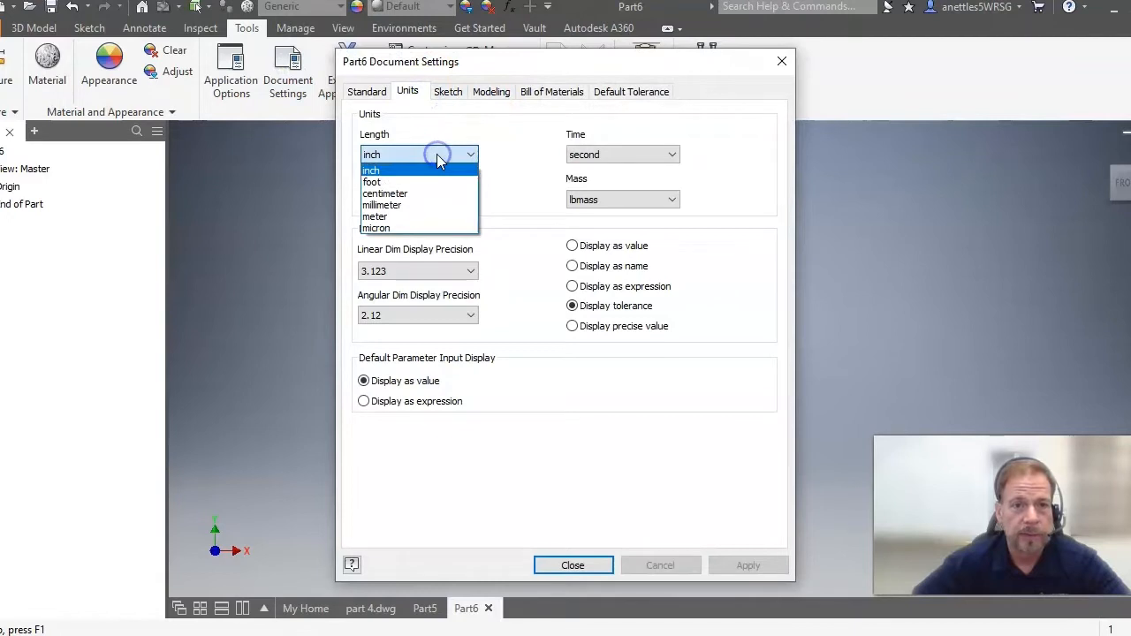
click(406, 205)
click(747, 566)
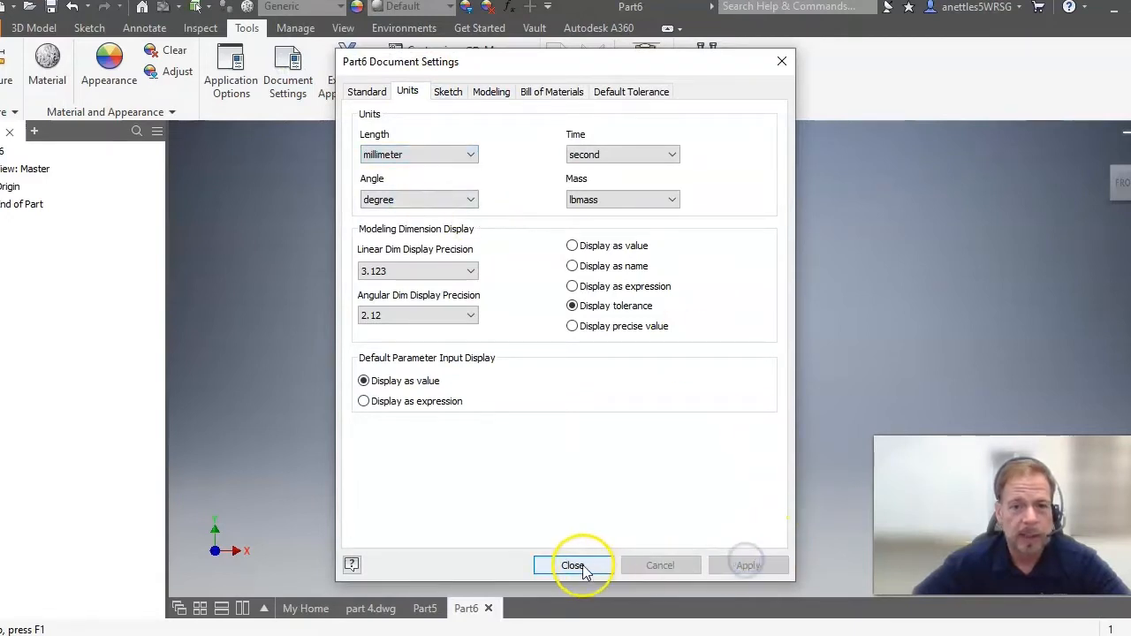
click(579, 566)
Step: Start a 2D sketch on the XZ plane
click(32, 34)
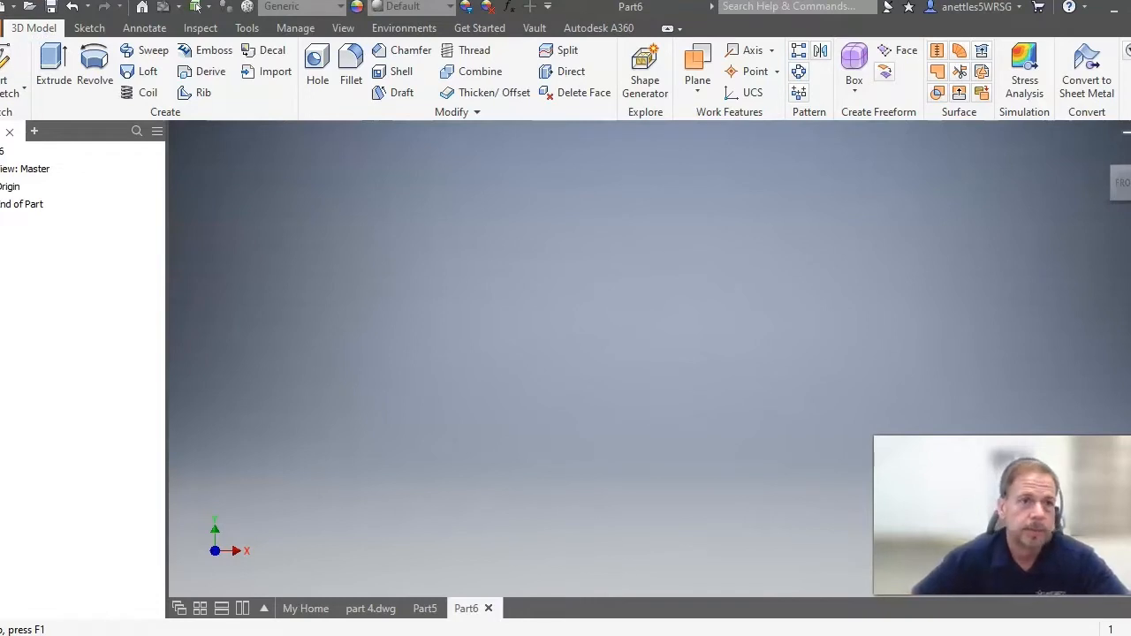
click(18, 88)
click(33, 122)
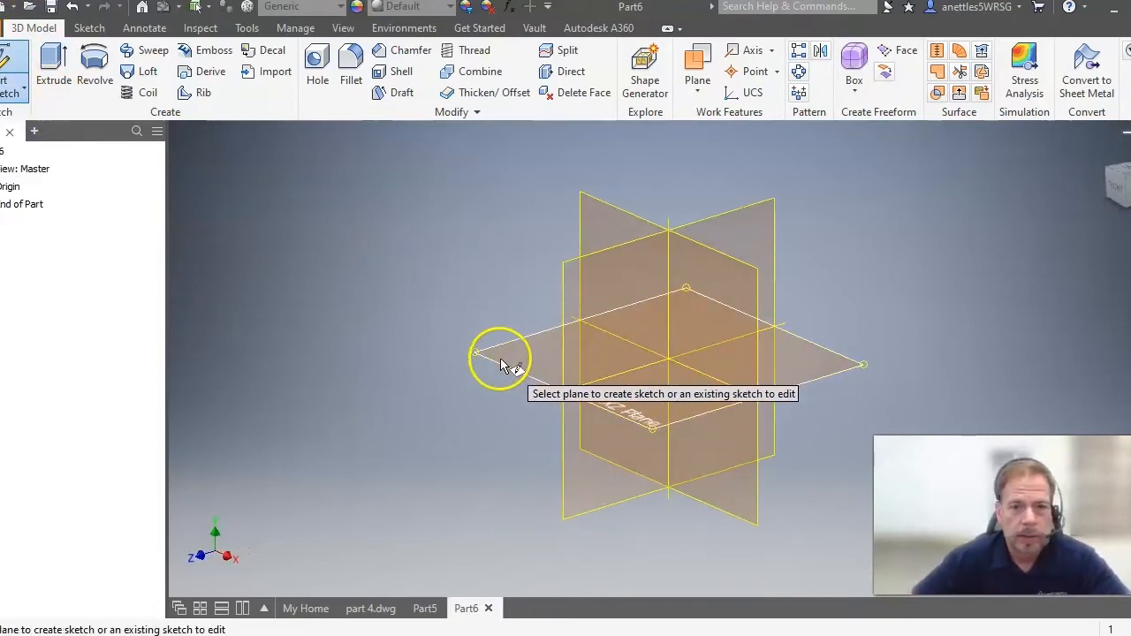
click(505, 347)
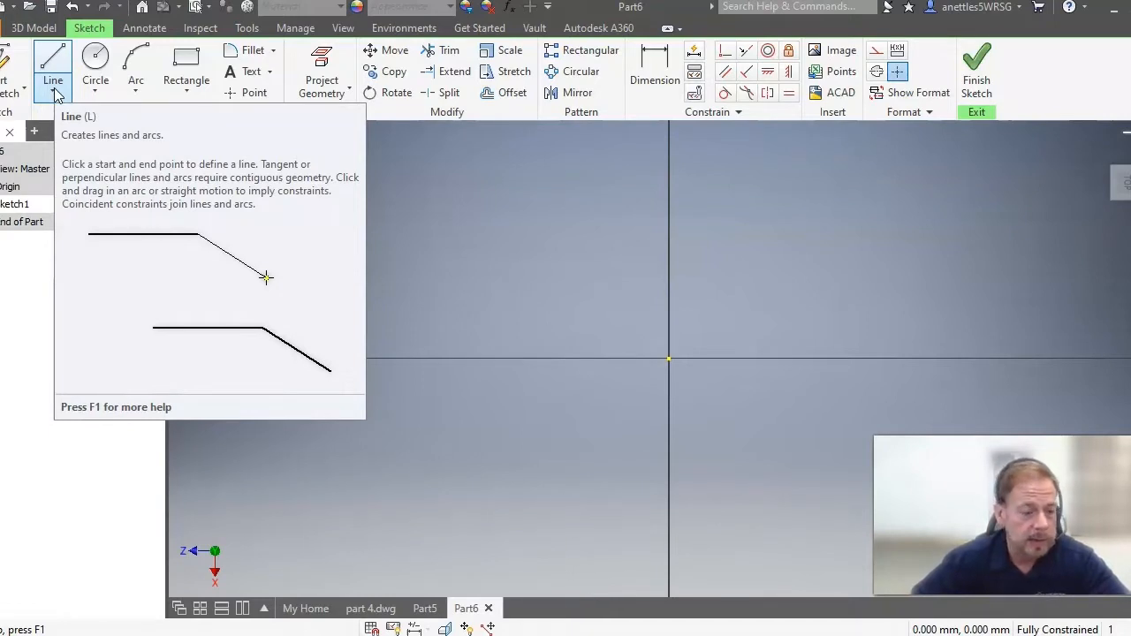
Step: Draw a 60 mm line from the origin to the right along the horizontal axis
click(53, 90)
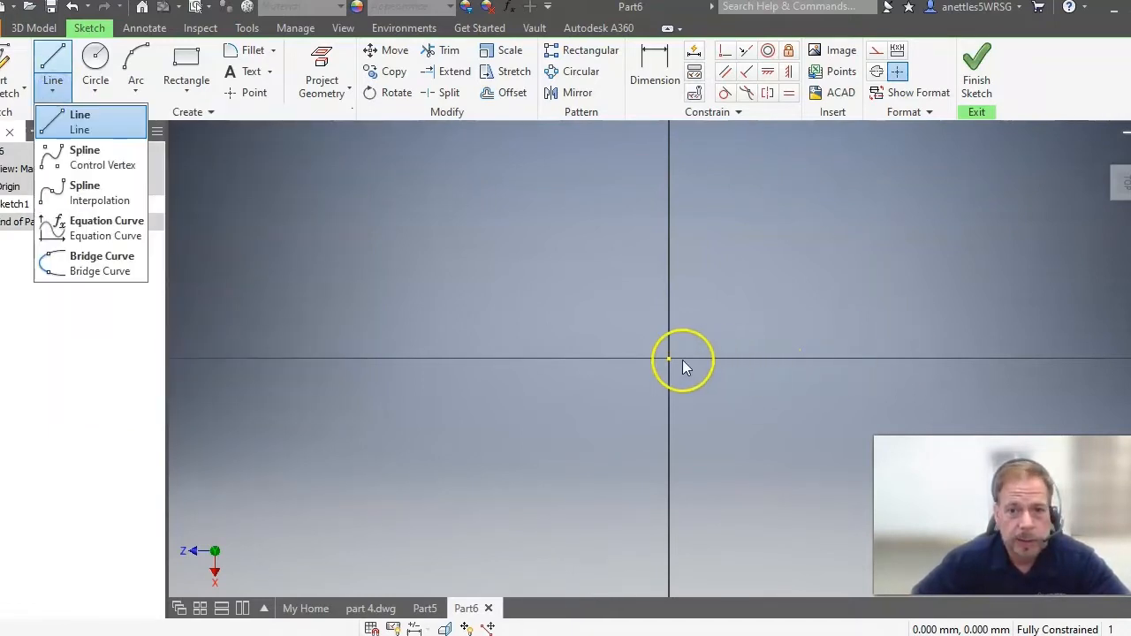
click(79, 121)
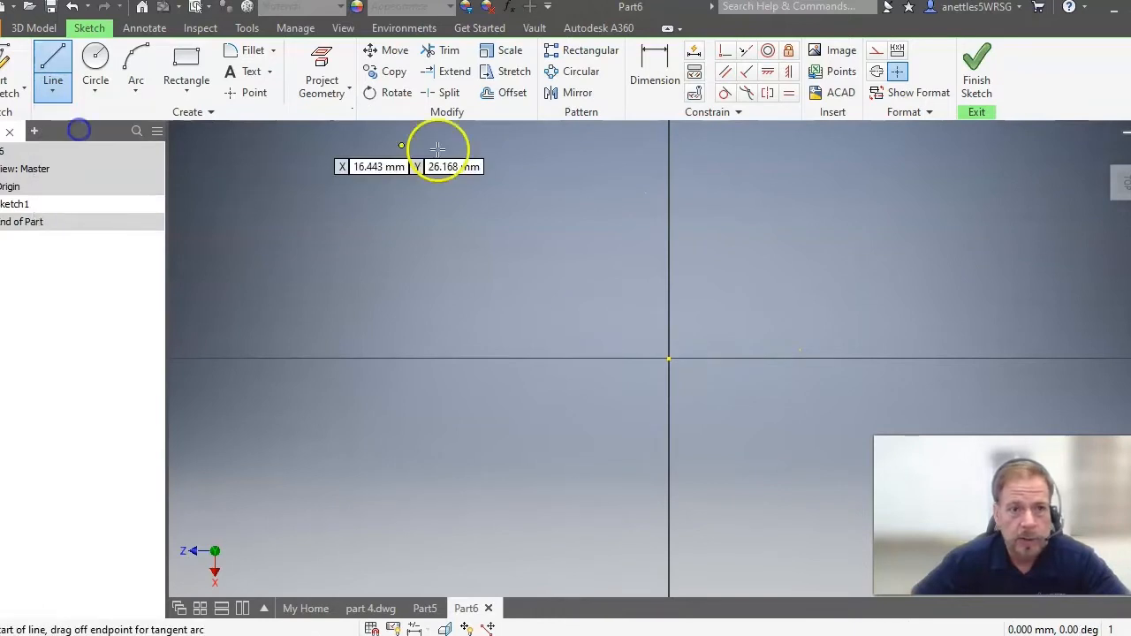
click(669, 359)
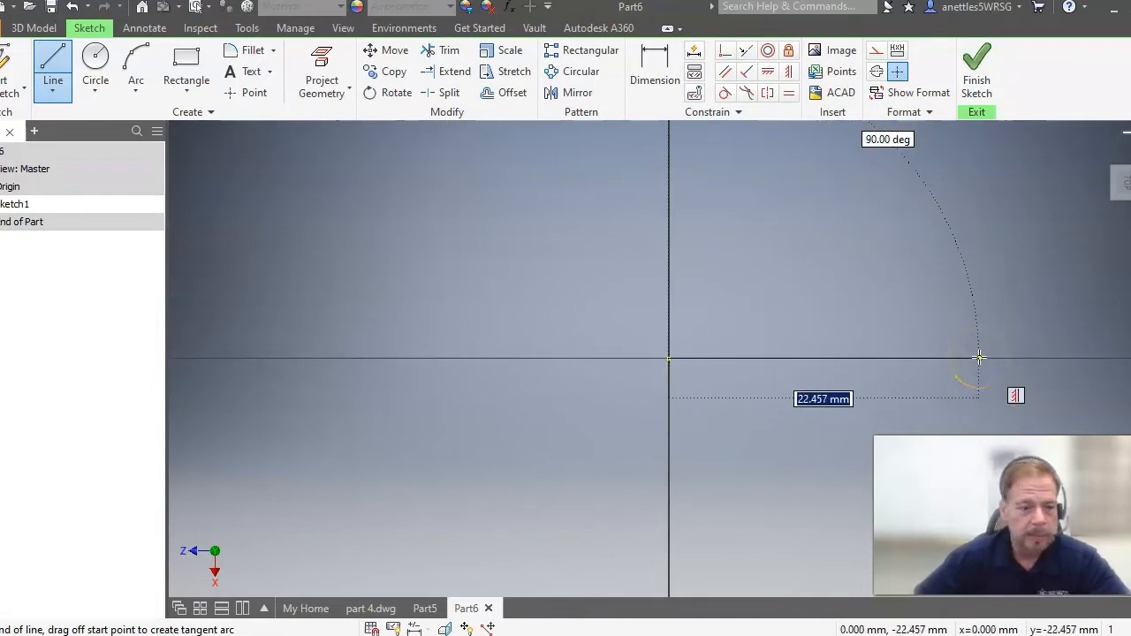
text(60)
key(Return)
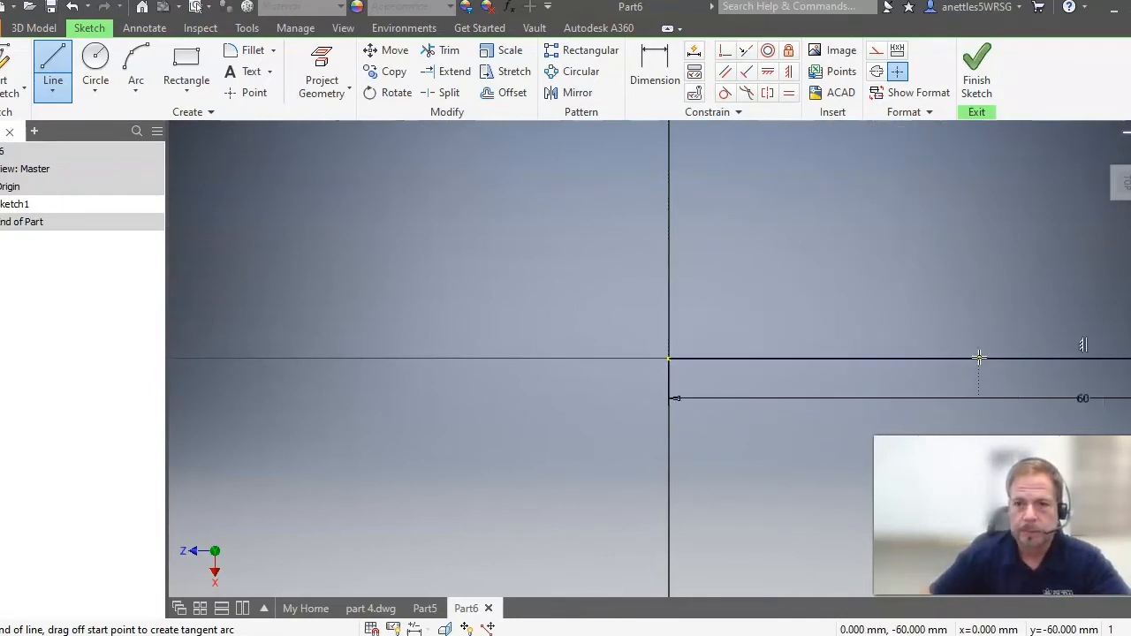
scroll(1128, 184, down, 4)
right_click(956, 285)
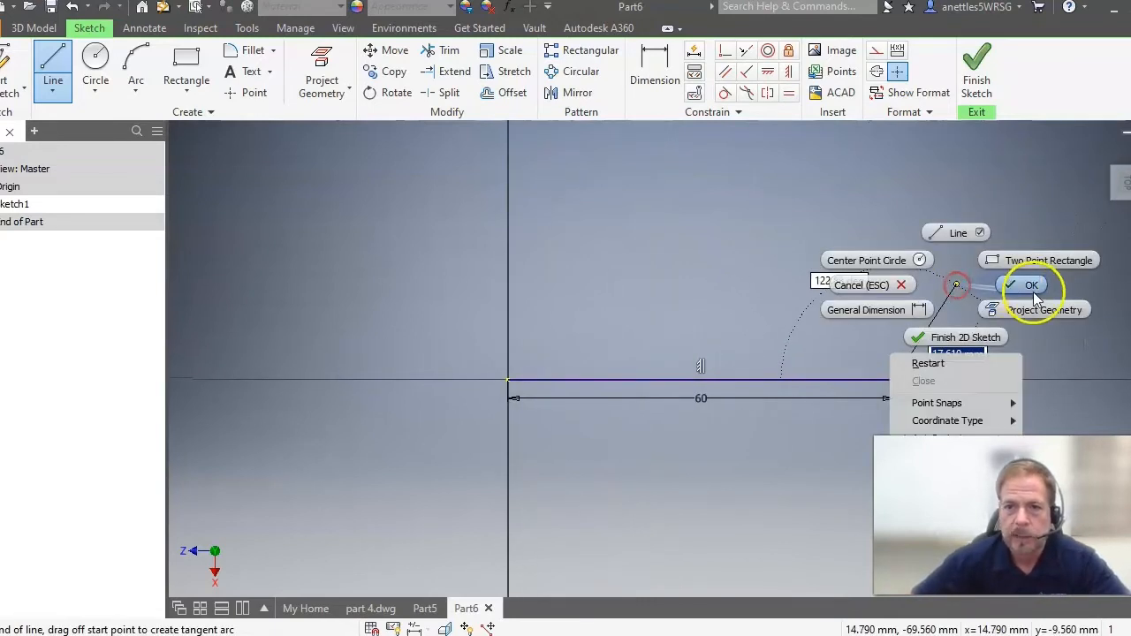
click(1025, 281)
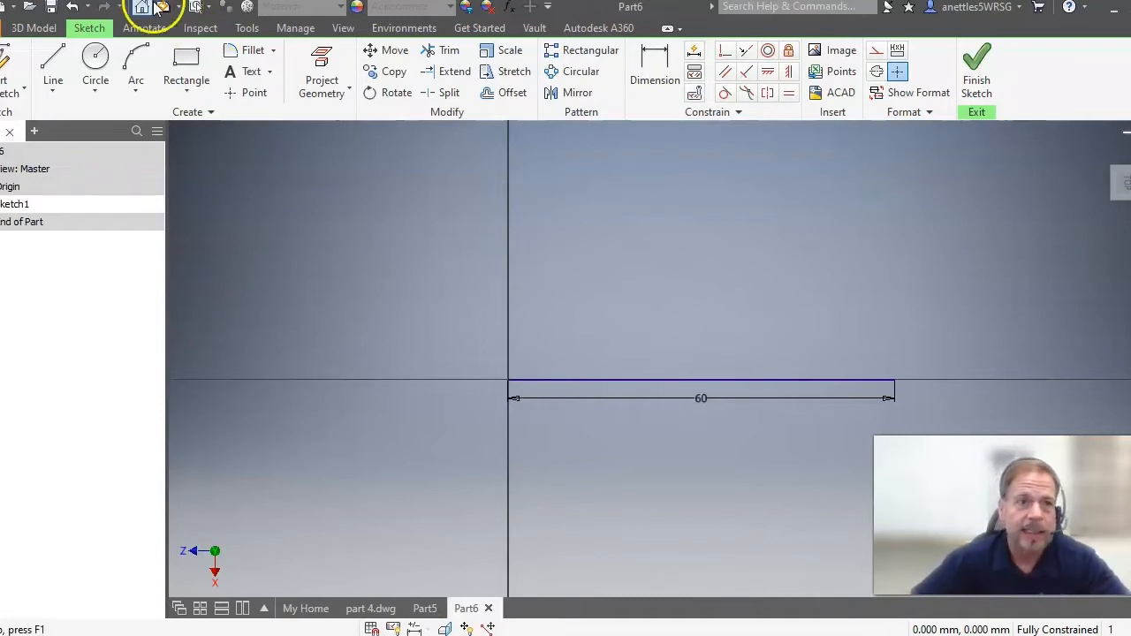
Step: Draw two center-point circles of 80 mm diameter, one centered on each end of the 60 mm line
click(92, 92)
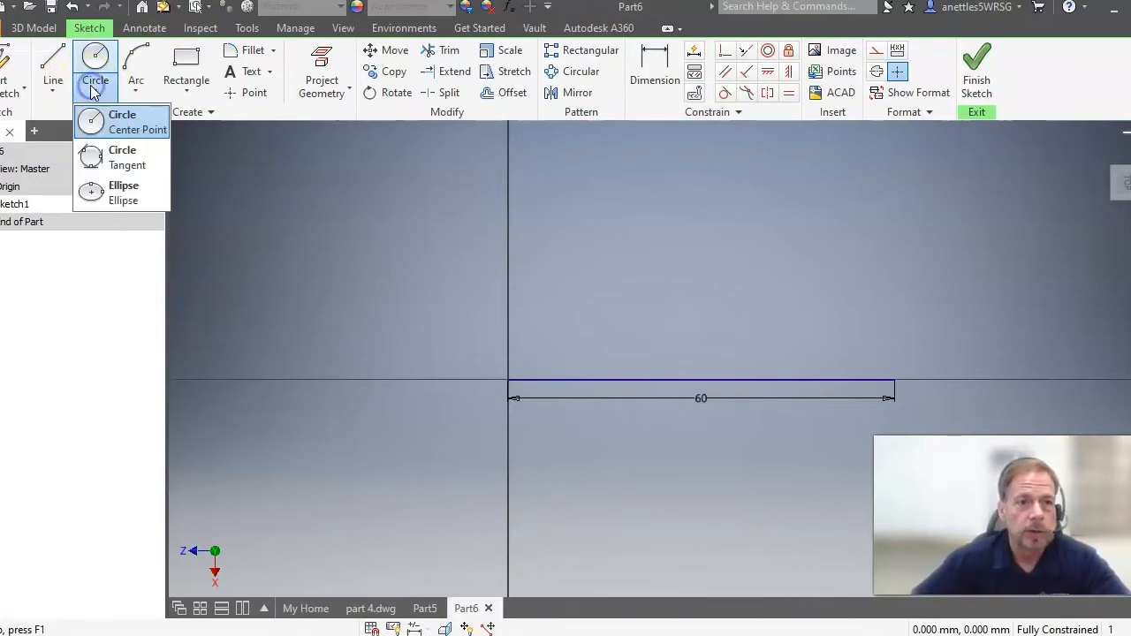
click(114, 132)
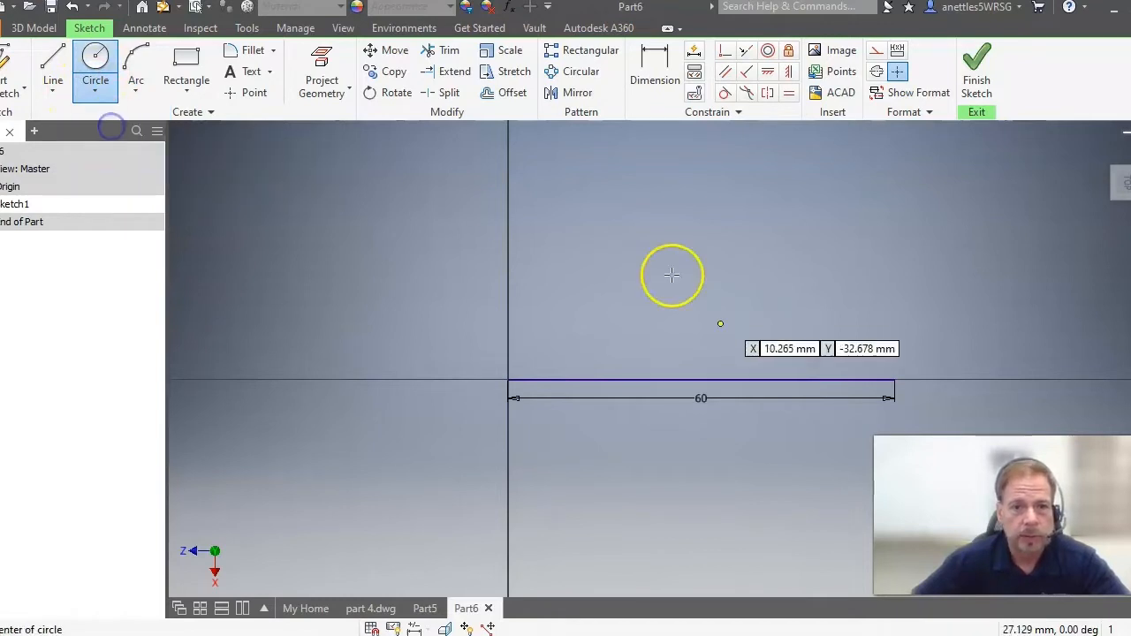
click(510, 380)
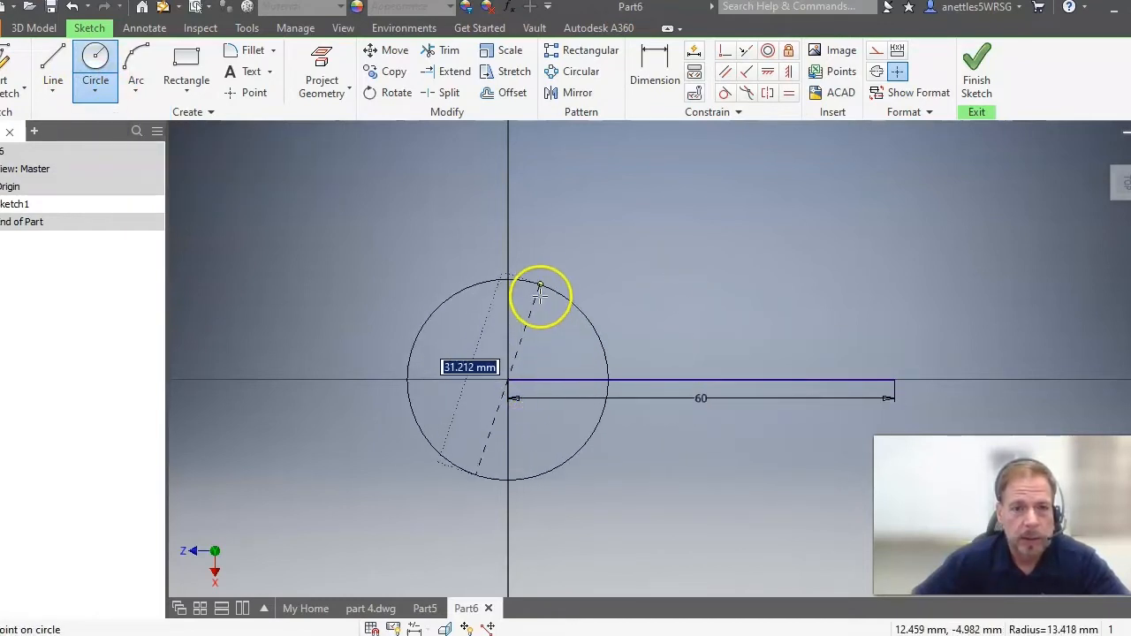
key(Return)
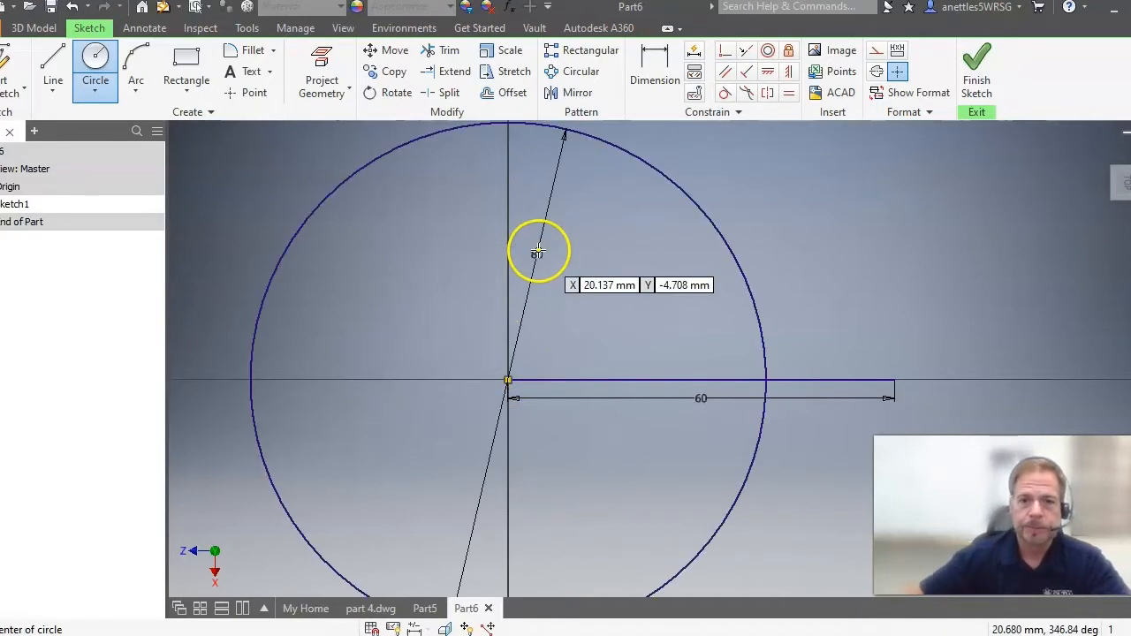
click(895, 380)
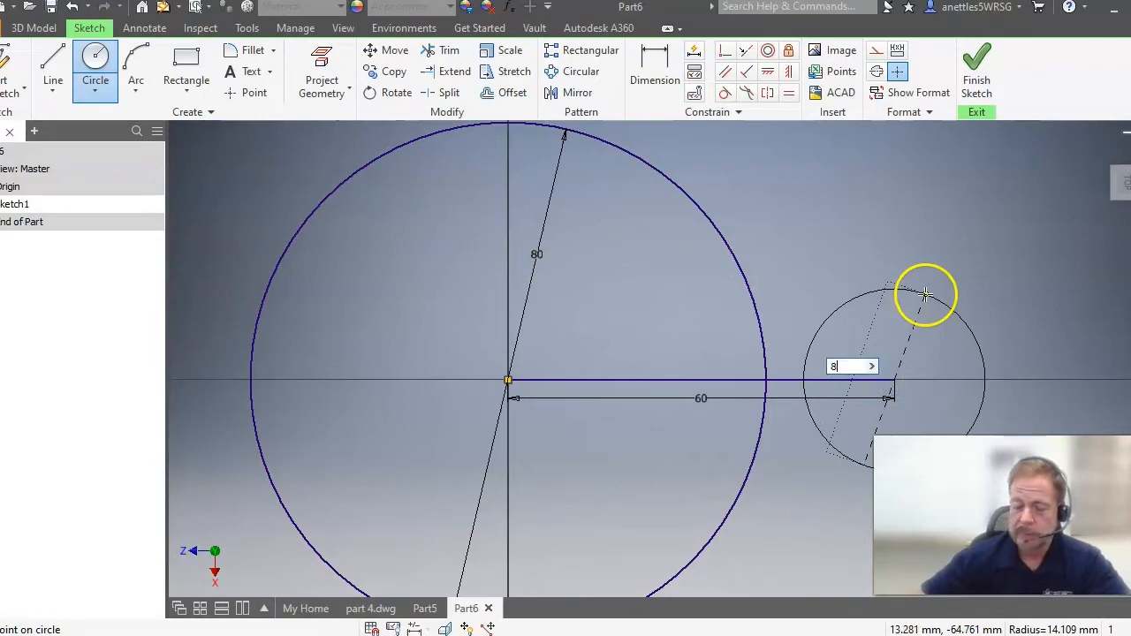
key(Return)
right_click(924, 294)
click(1000, 295)
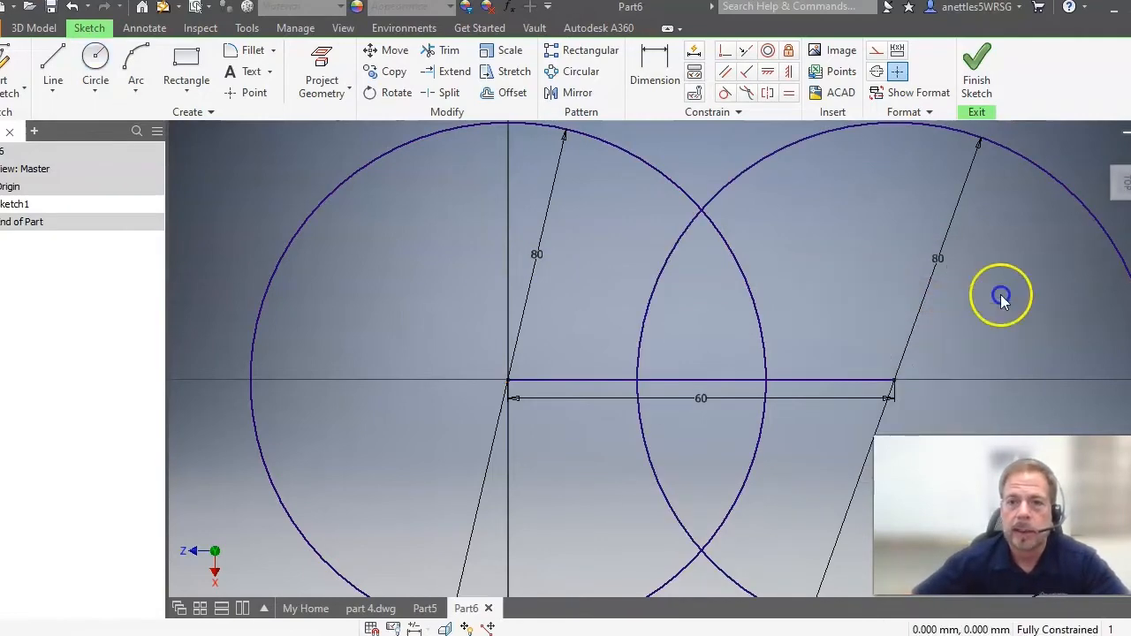
Step: Connect the two circles with straight lines between their uppermost points and between their lowermost points
click(1125, 180)
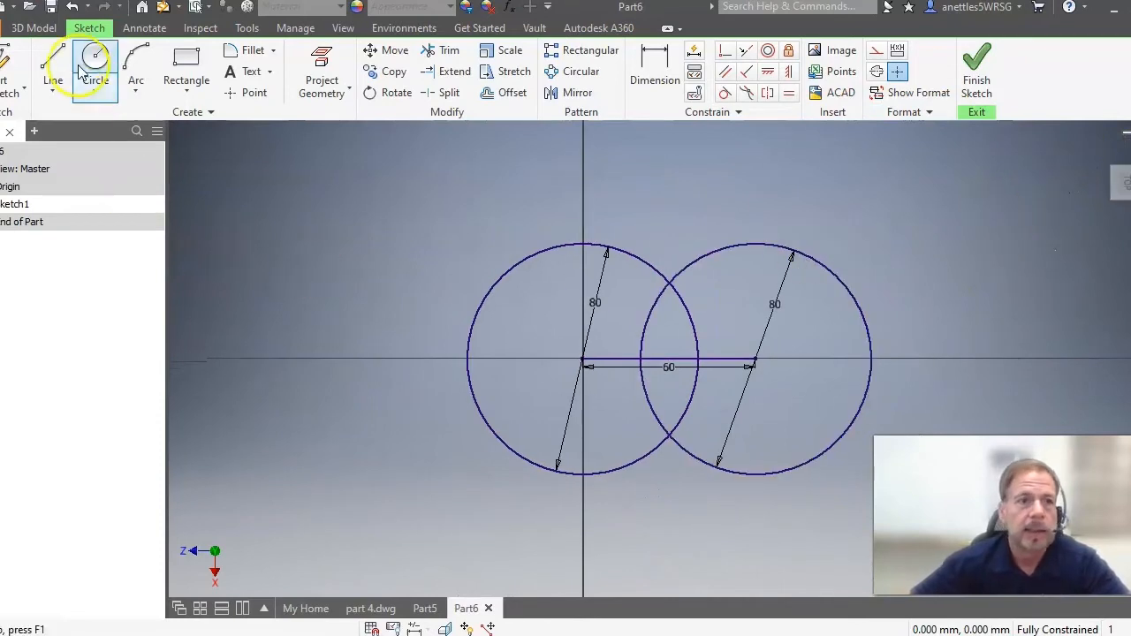
click(51, 81)
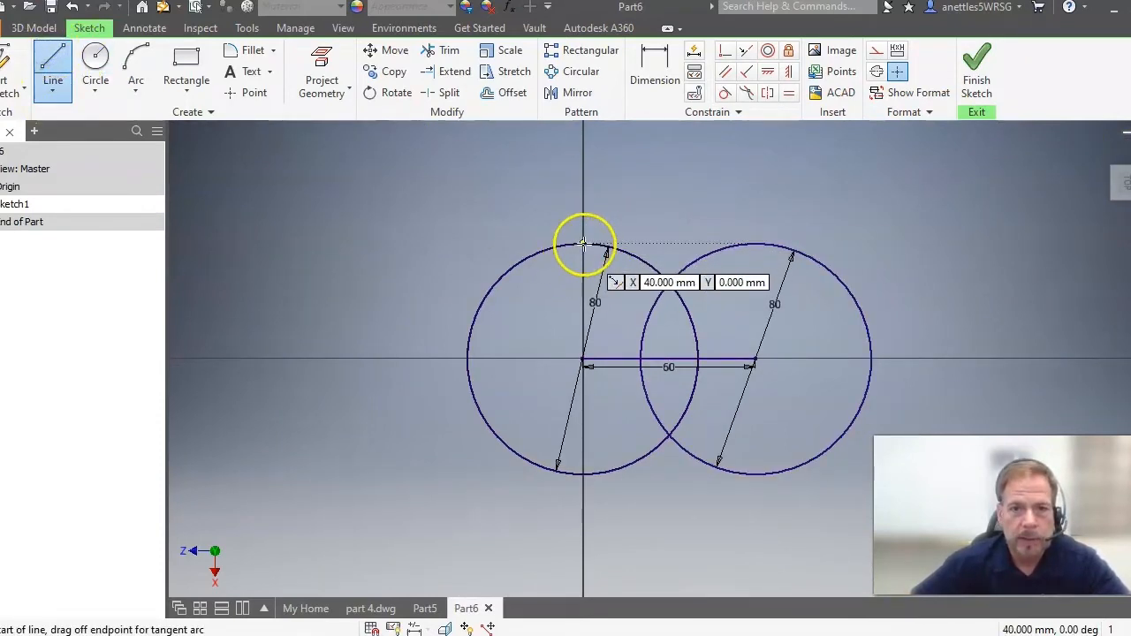
click(583, 243)
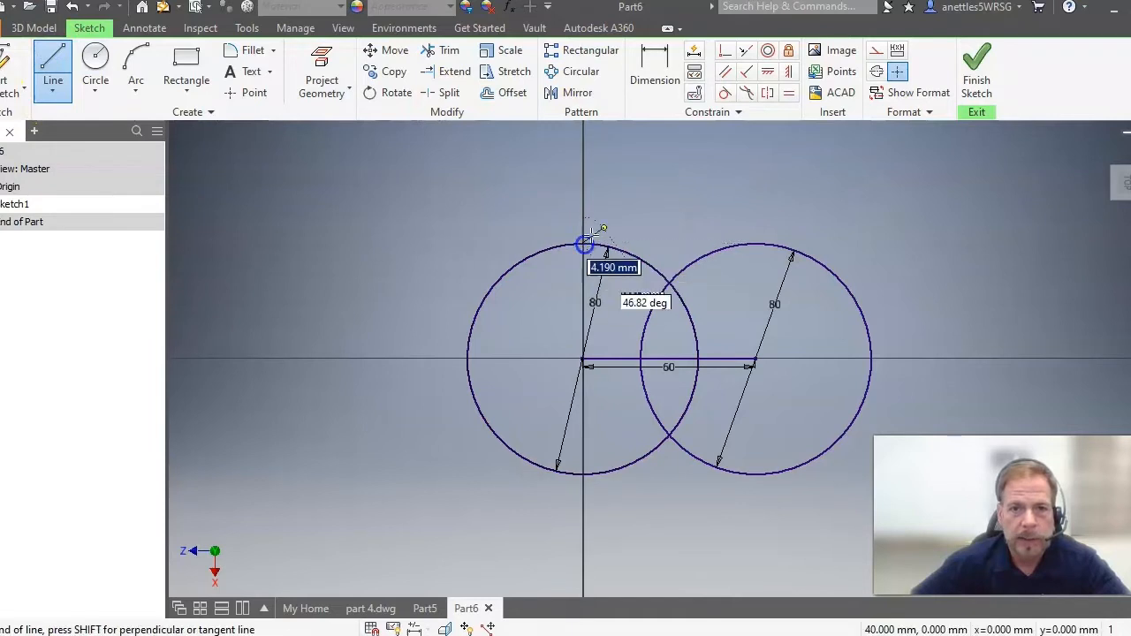
double_click(754, 242)
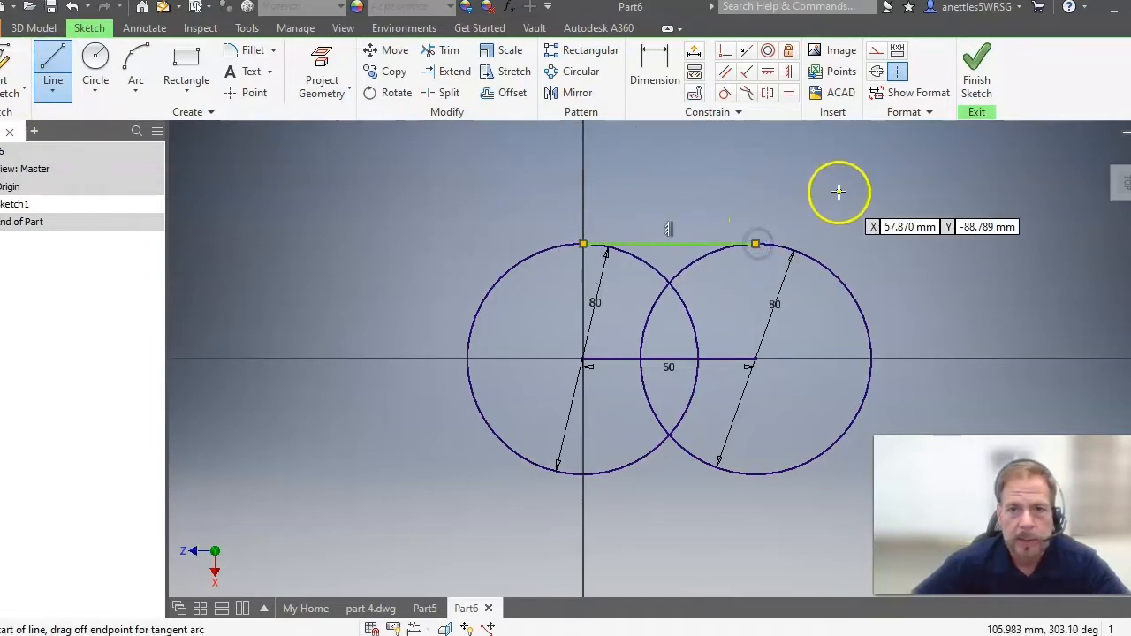
click(583, 473)
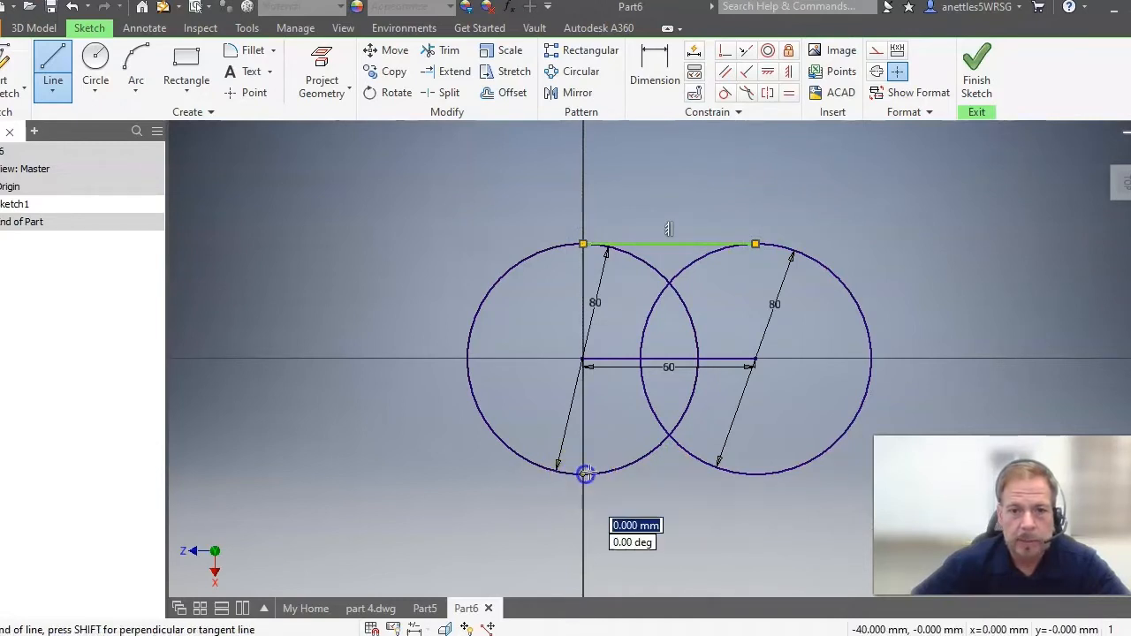
click(760, 474)
right_click(783, 416)
click(841, 412)
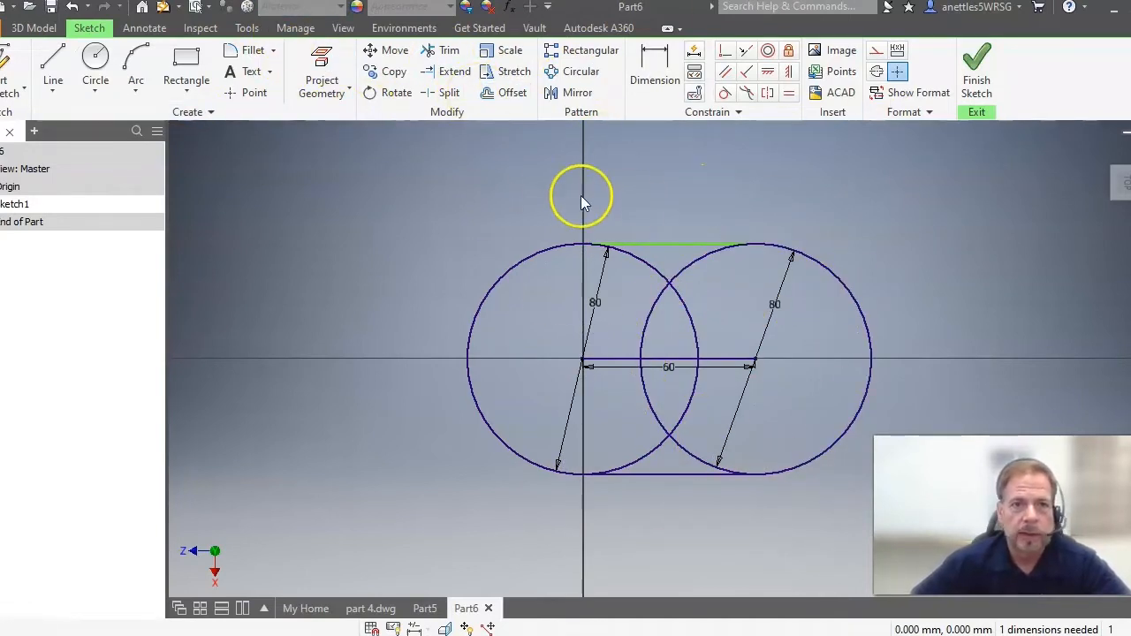
Step: Trim away the inner overlapping arcs of both circles, leaving a closed slot-shaped outline
click(439, 50)
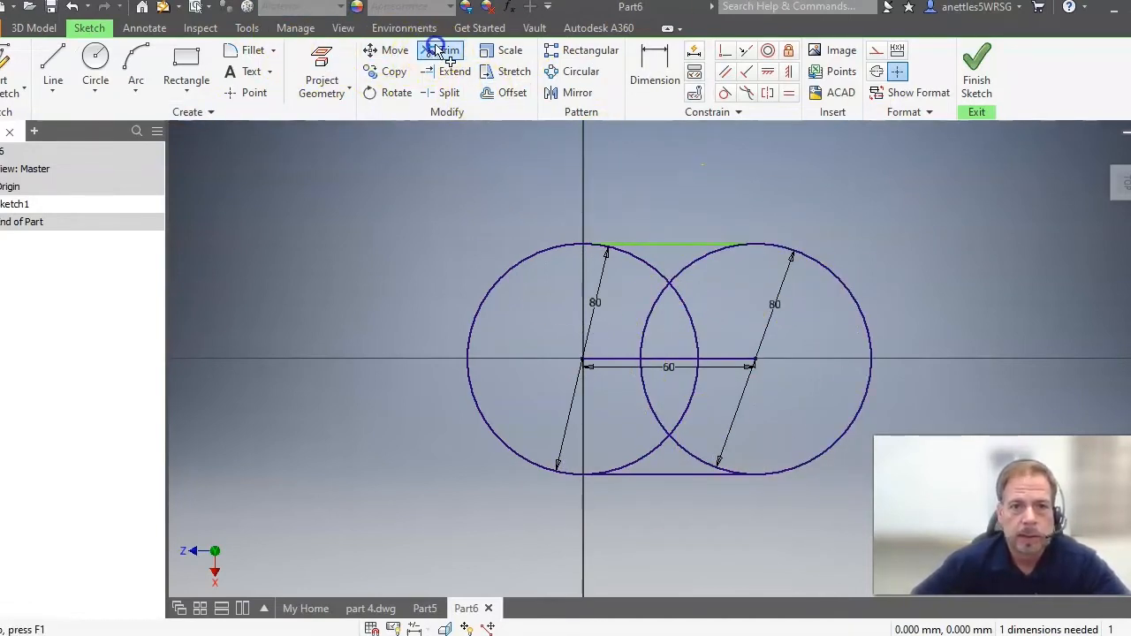
click(649, 260)
click(696, 262)
click(686, 308)
click(644, 321)
drag(669, 424, 661, 415)
click(657, 412)
click(684, 412)
click(641, 456)
click(679, 447)
right_click(887, 217)
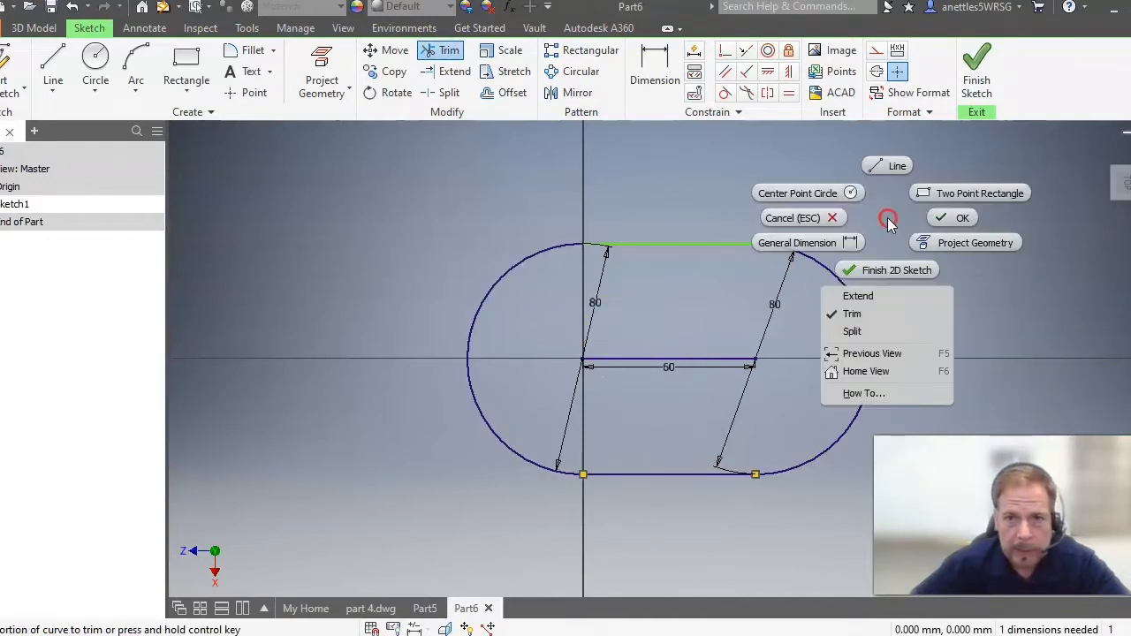
click(942, 223)
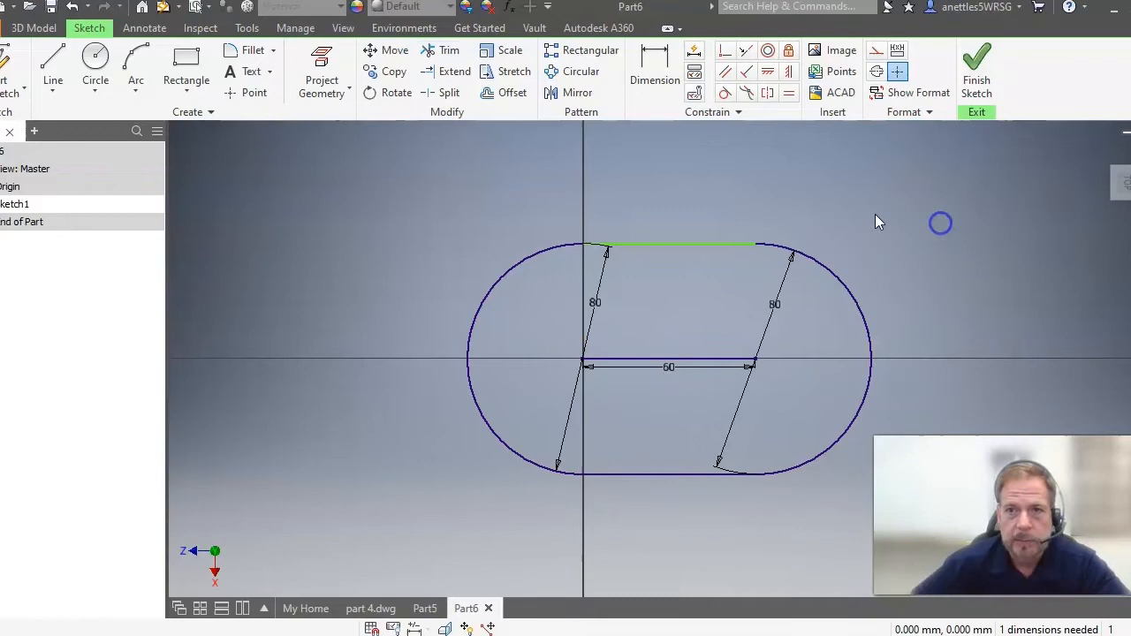
Step: Finish the sketch and extrude the closed slot profile 40 mm downward as a solid base
click(976, 66)
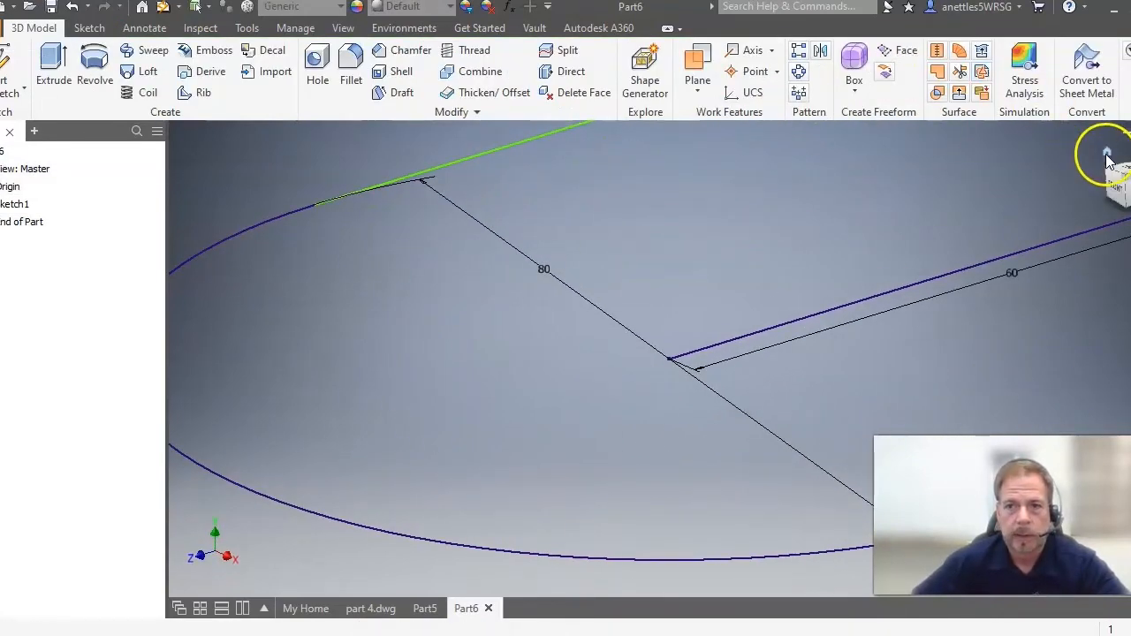
click(1106, 154)
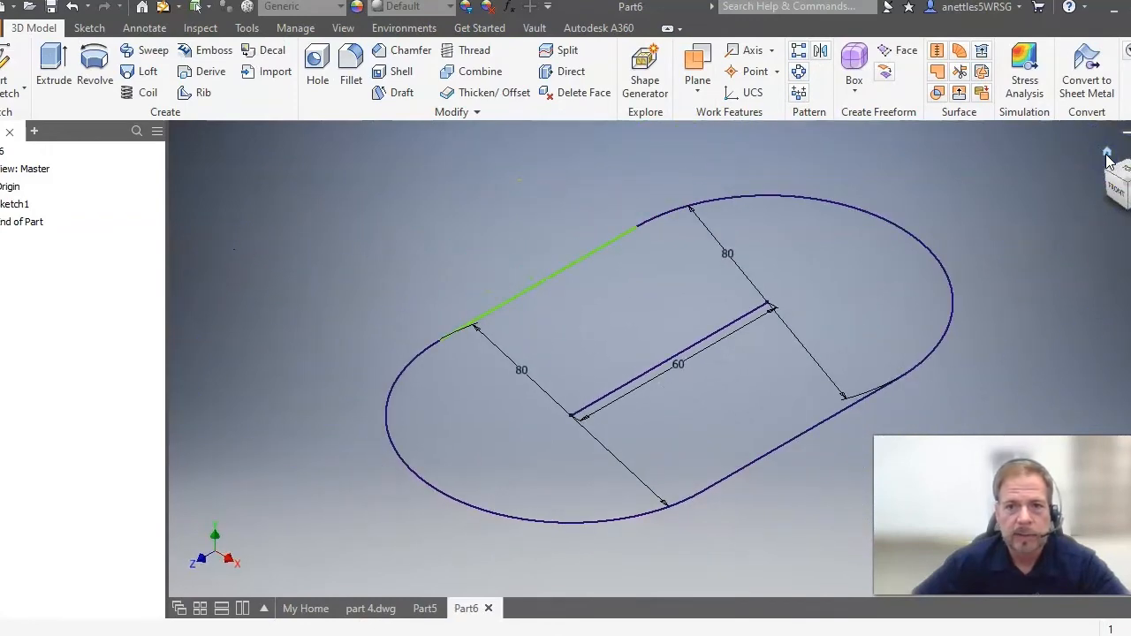
click(53, 69)
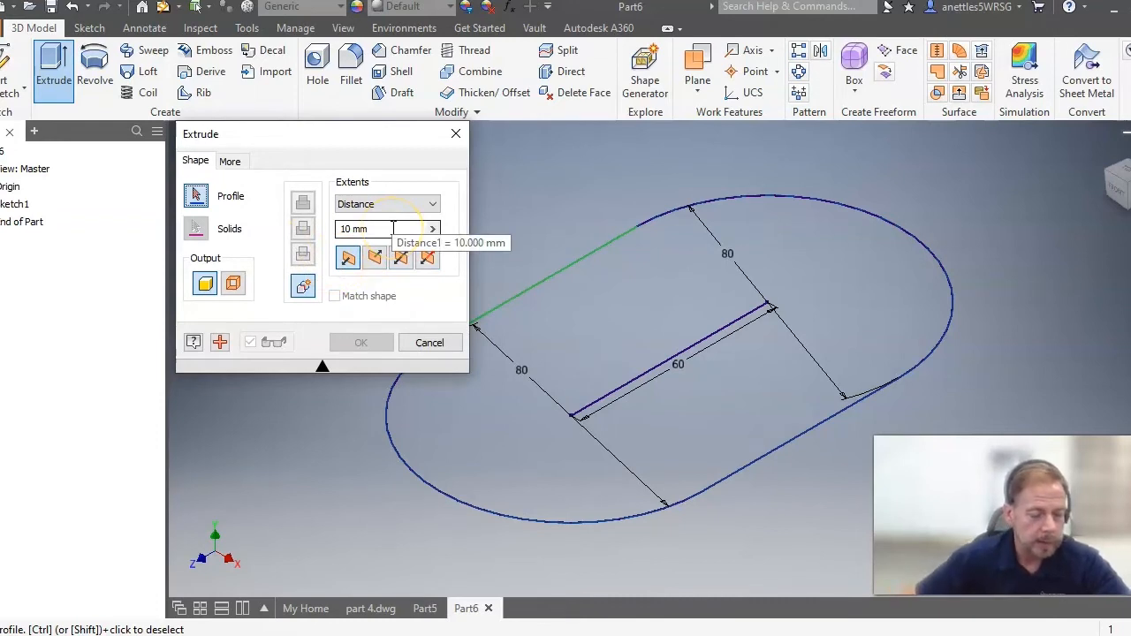
drag(354, 228, 310, 231)
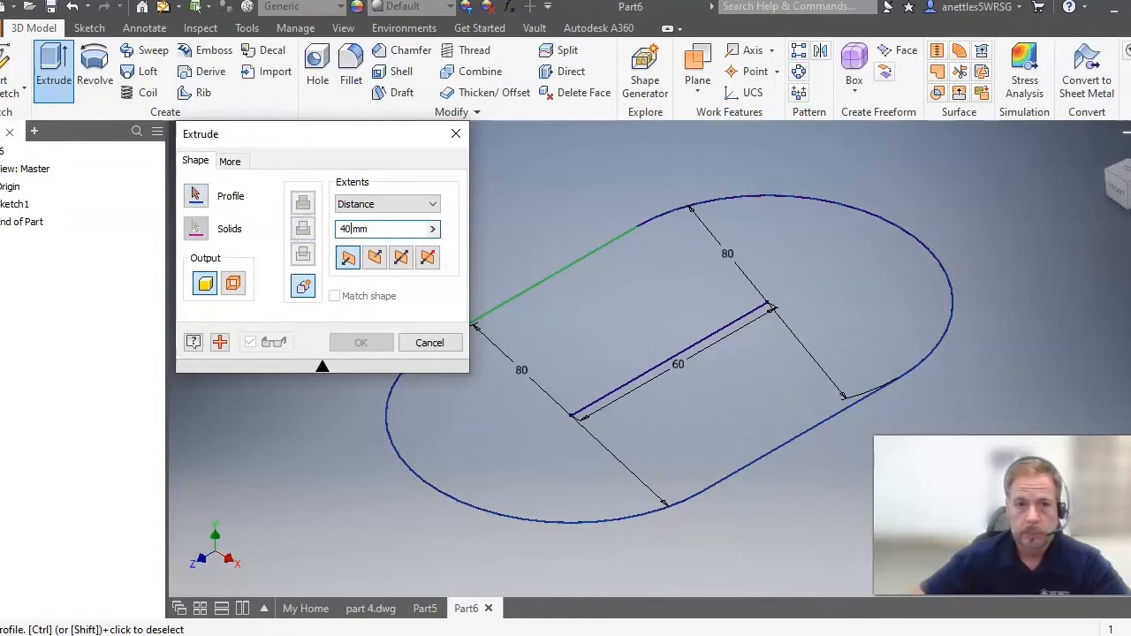
text(40)
click(658, 319)
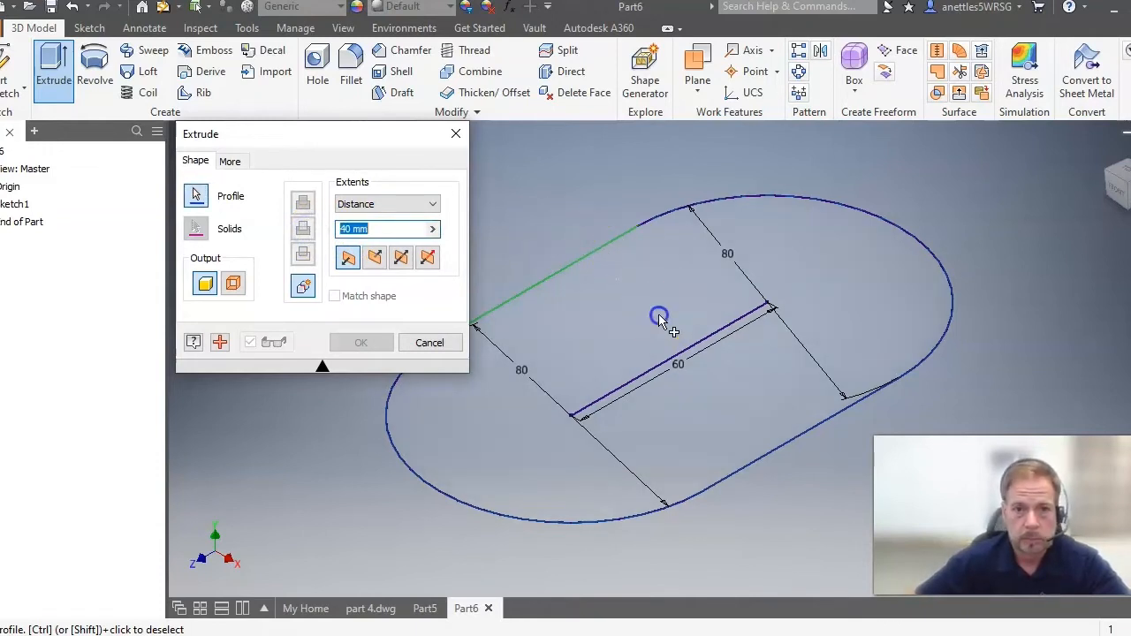
click(374, 257)
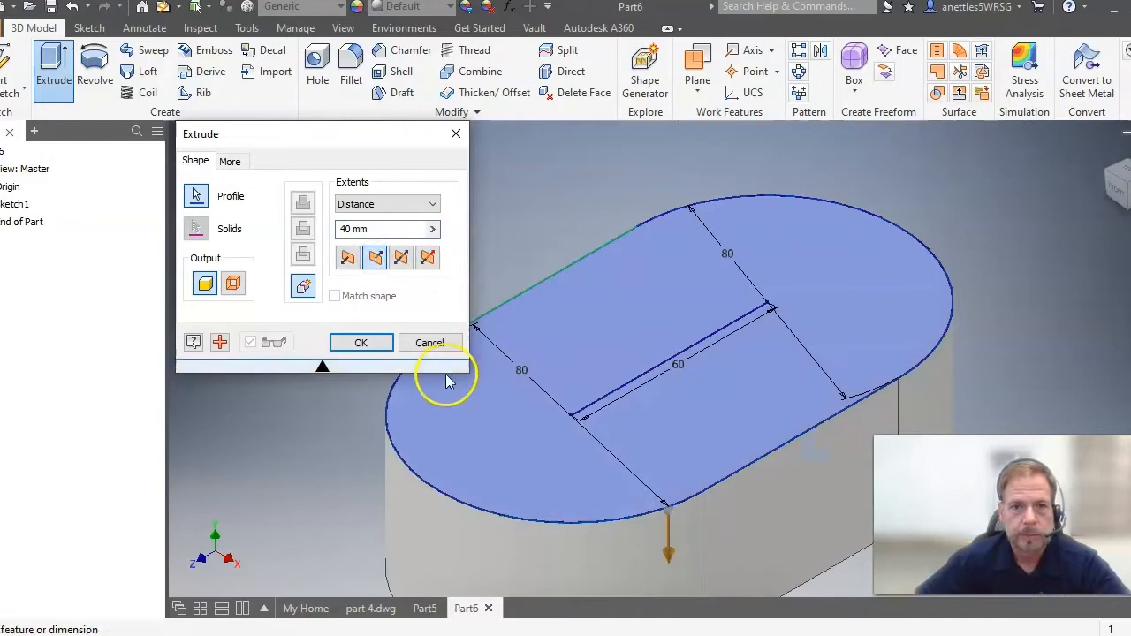
click(361, 346)
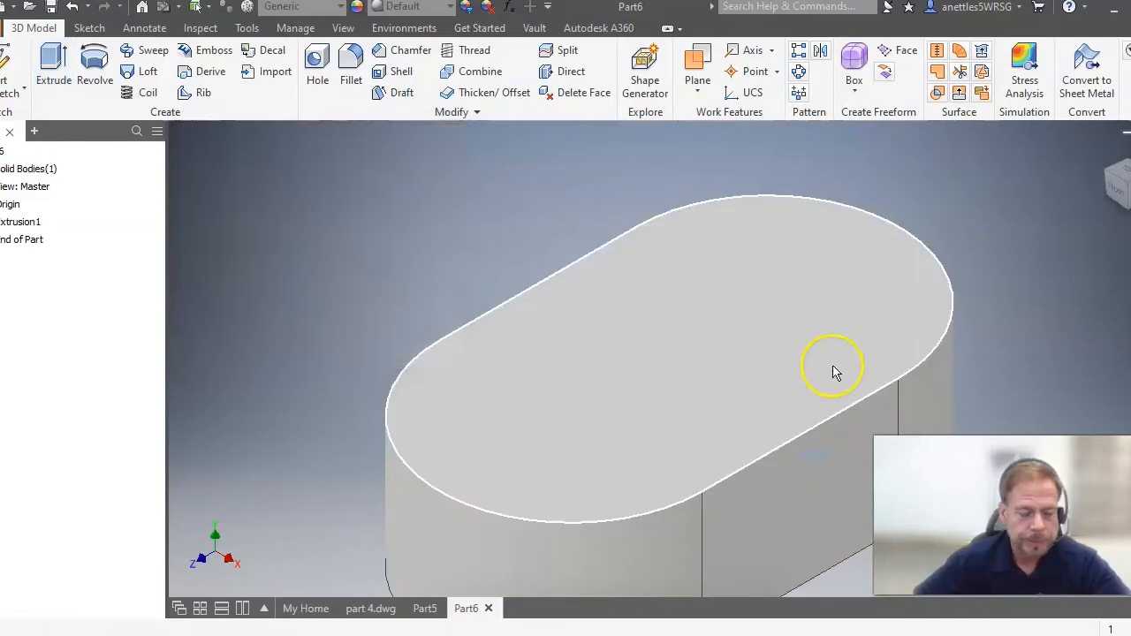
Step: Start a new 2D sketch on the underside face of the slot-shaped base
mouse_move(858, 397)
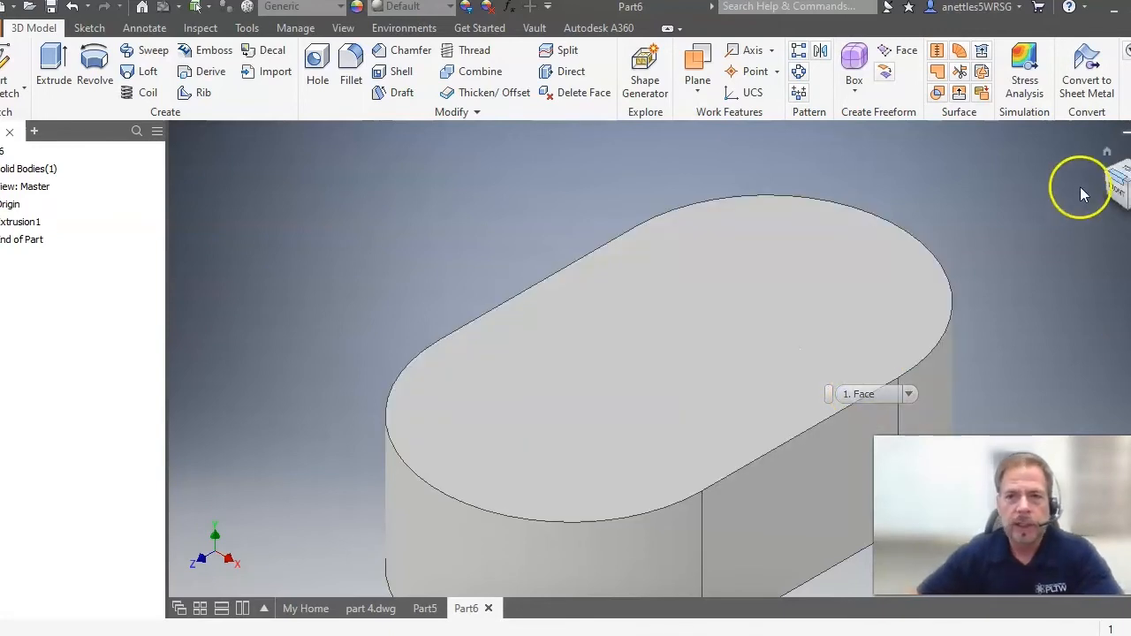
click(1107, 152)
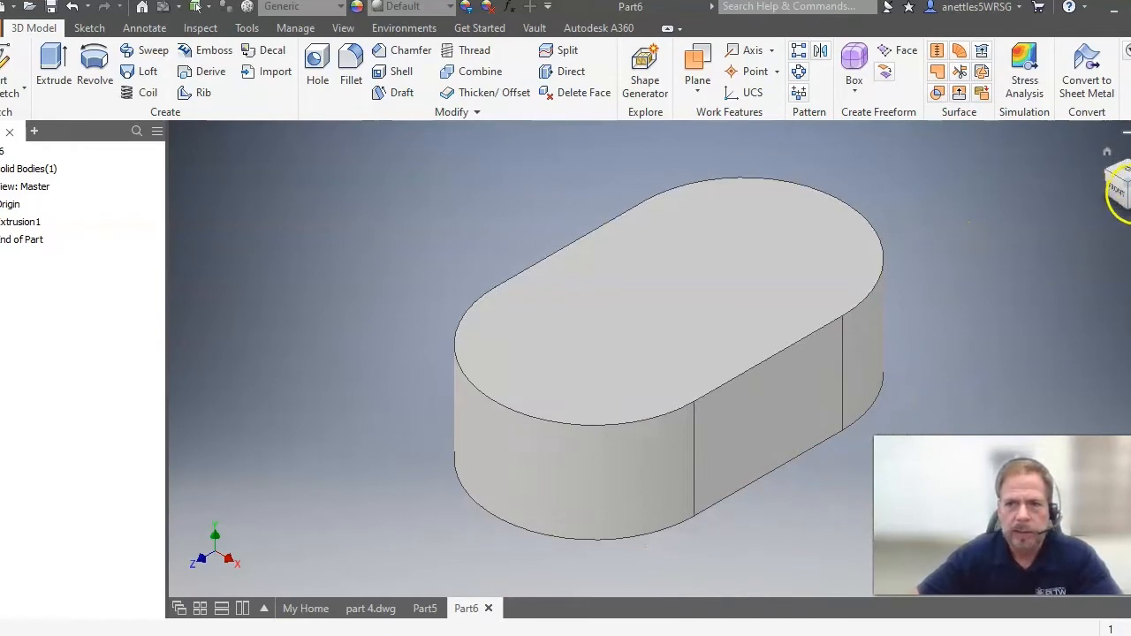
drag(1130, 192, 1129, 126)
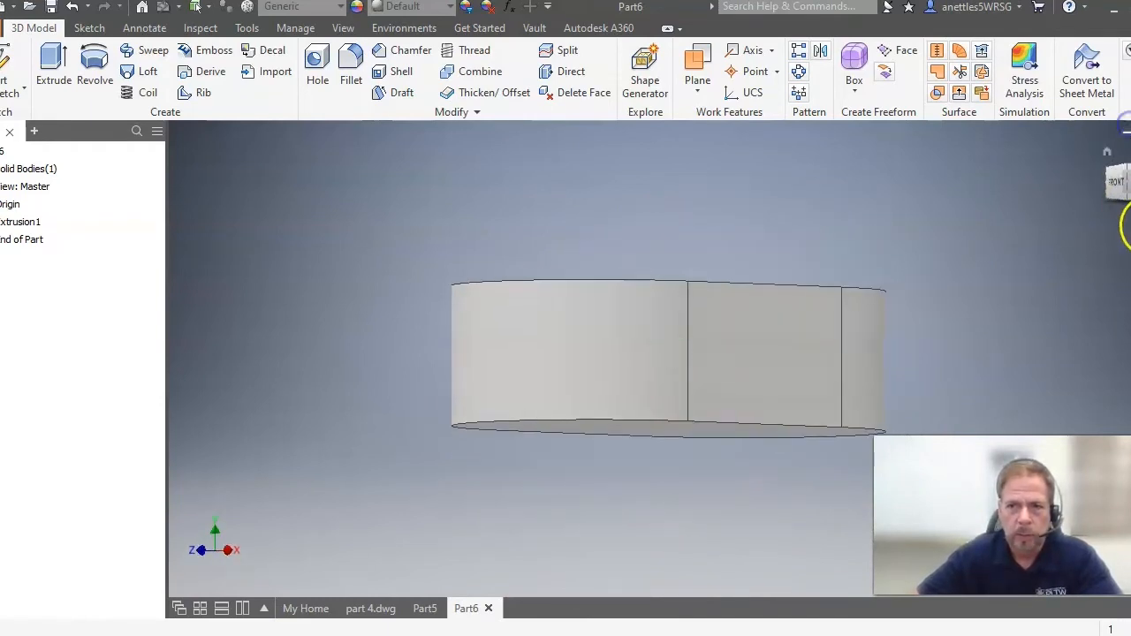
drag(1124, 187, 1127, 137)
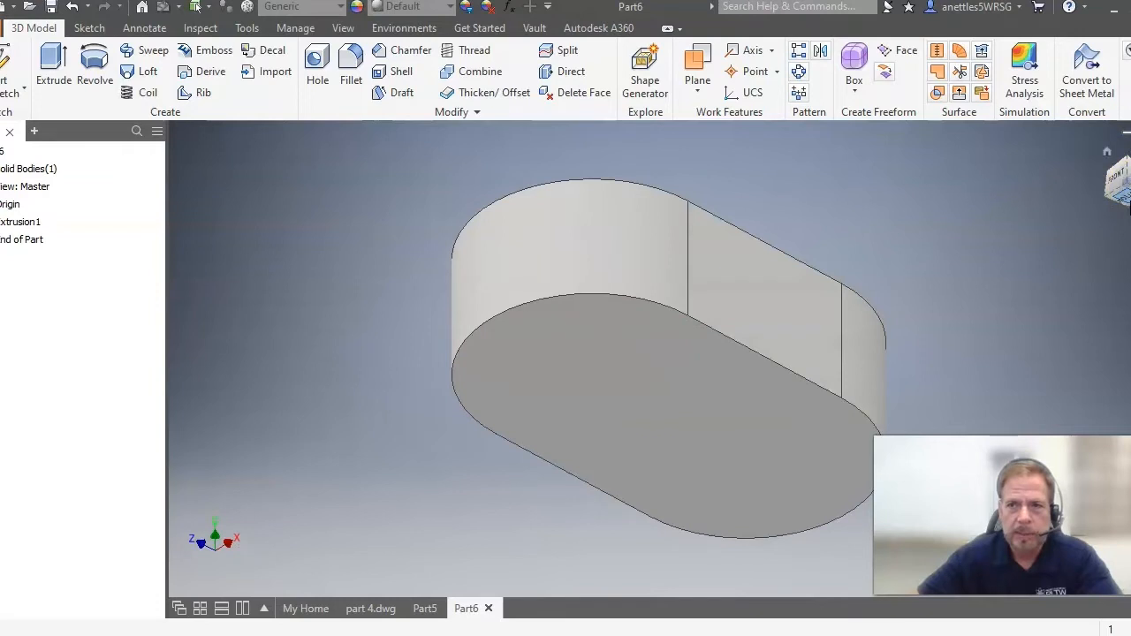
click(1127, 194)
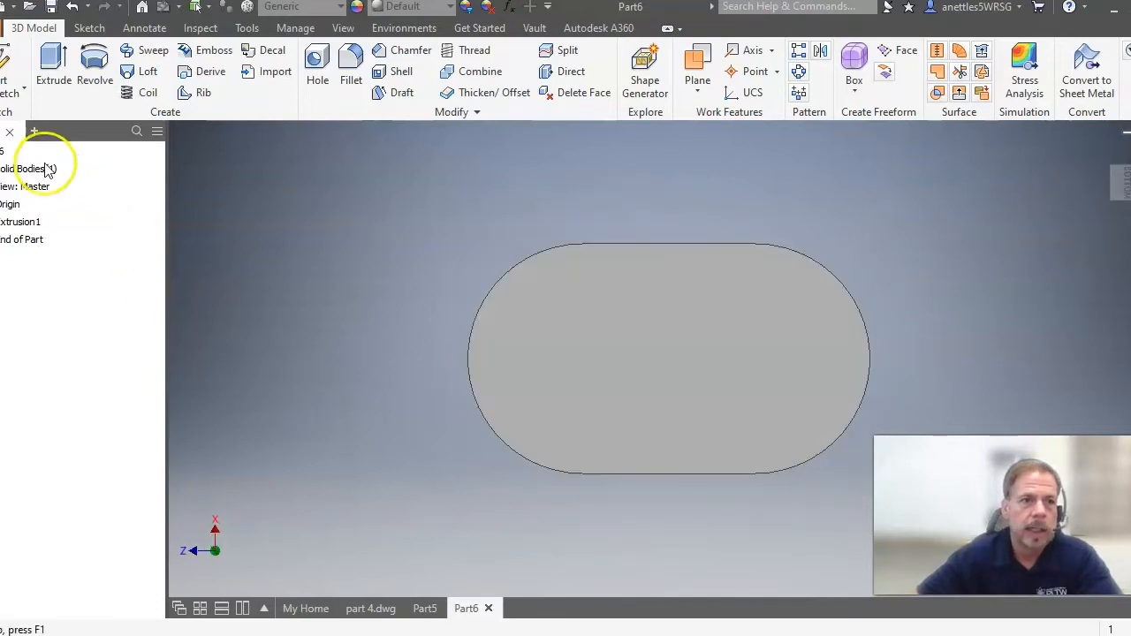
click(4, 85)
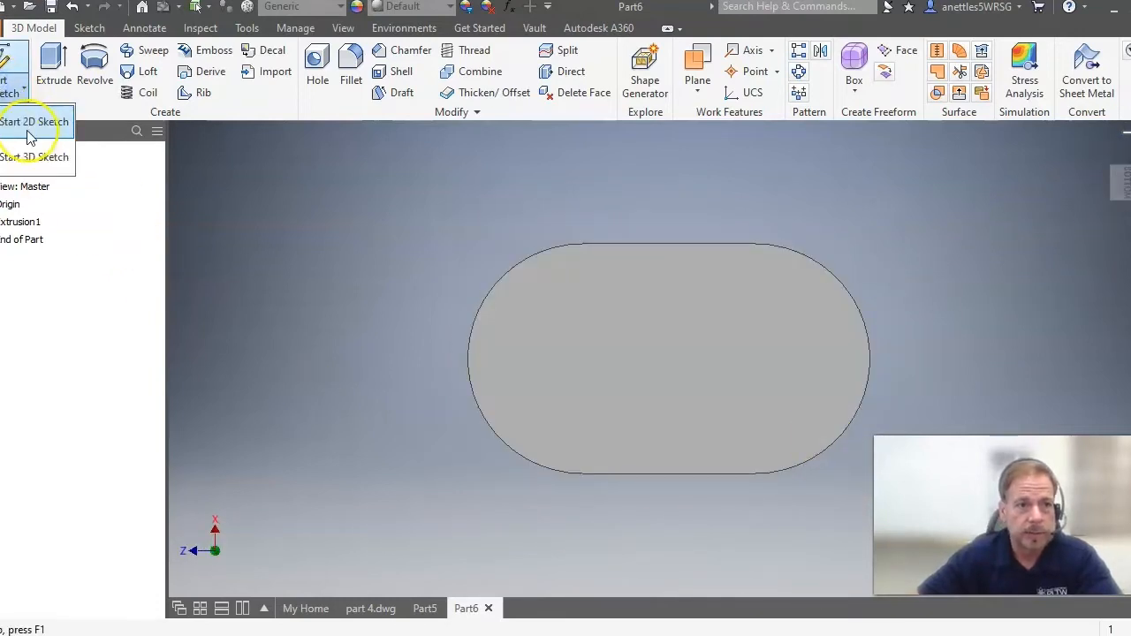
click(44, 129)
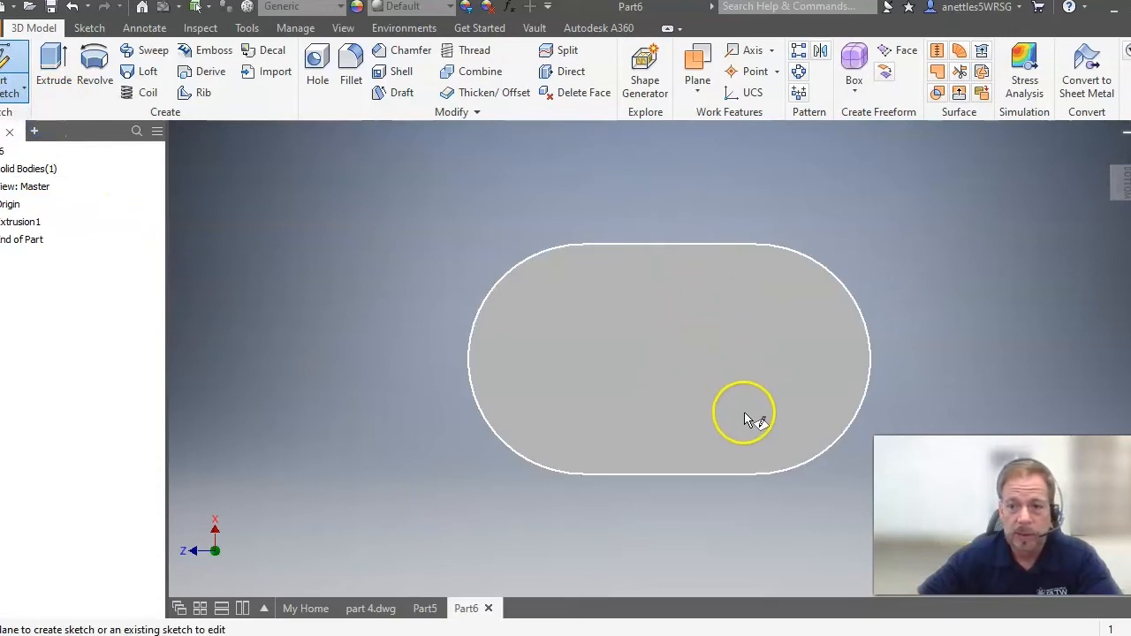
click(674, 397)
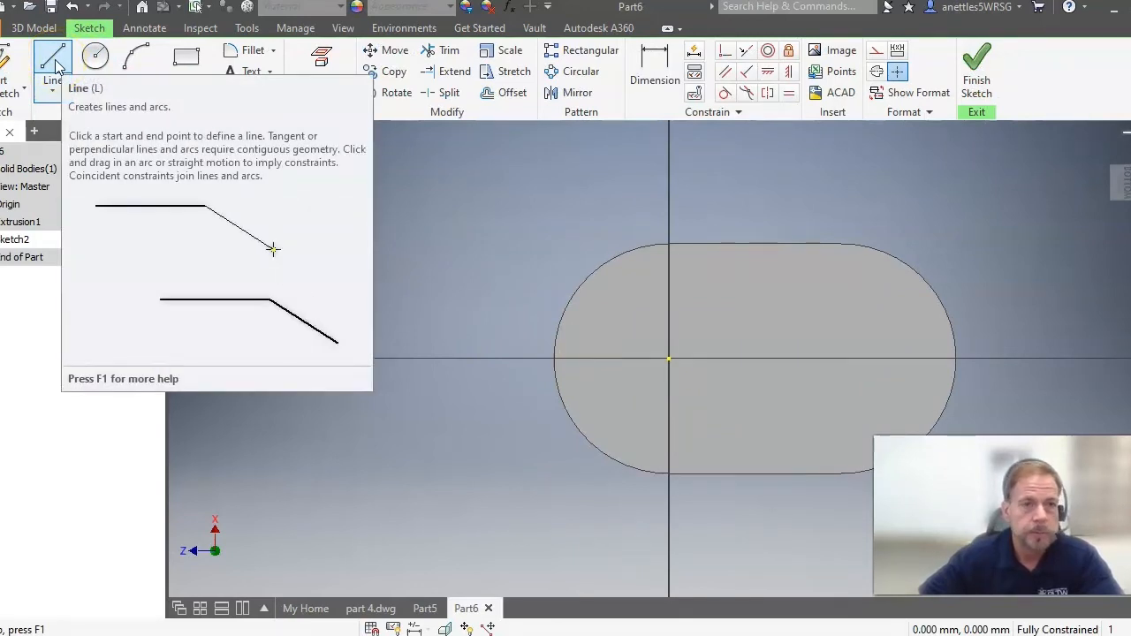
Step: Draw a straight line lengthwise through the middle of the face, joining the outermost points of the two end arcs
click(53, 91)
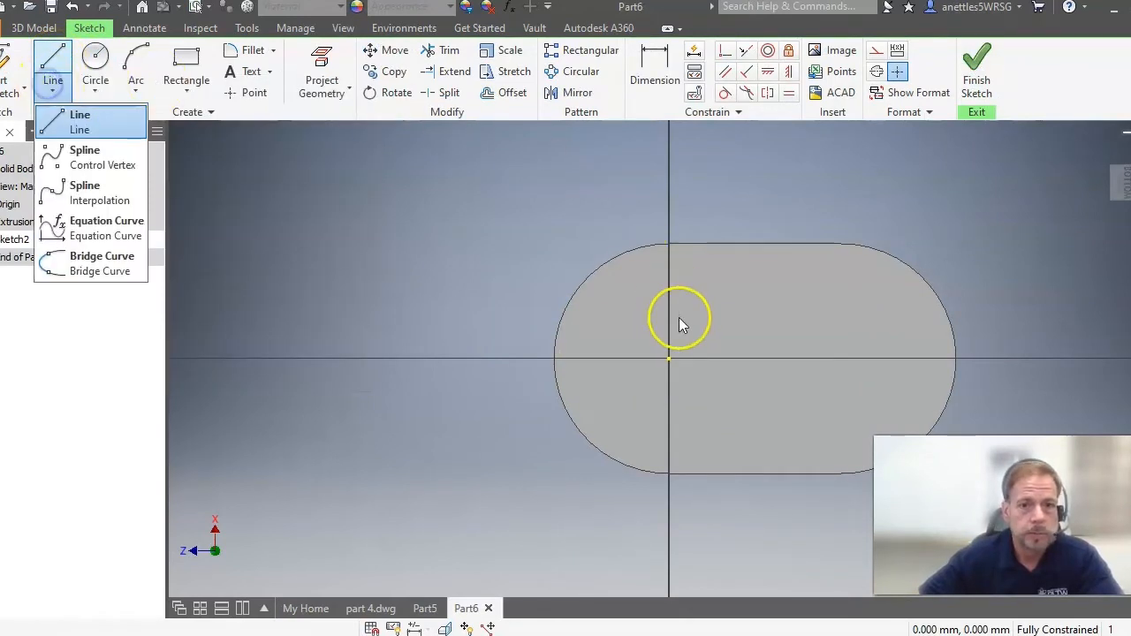
click(81, 121)
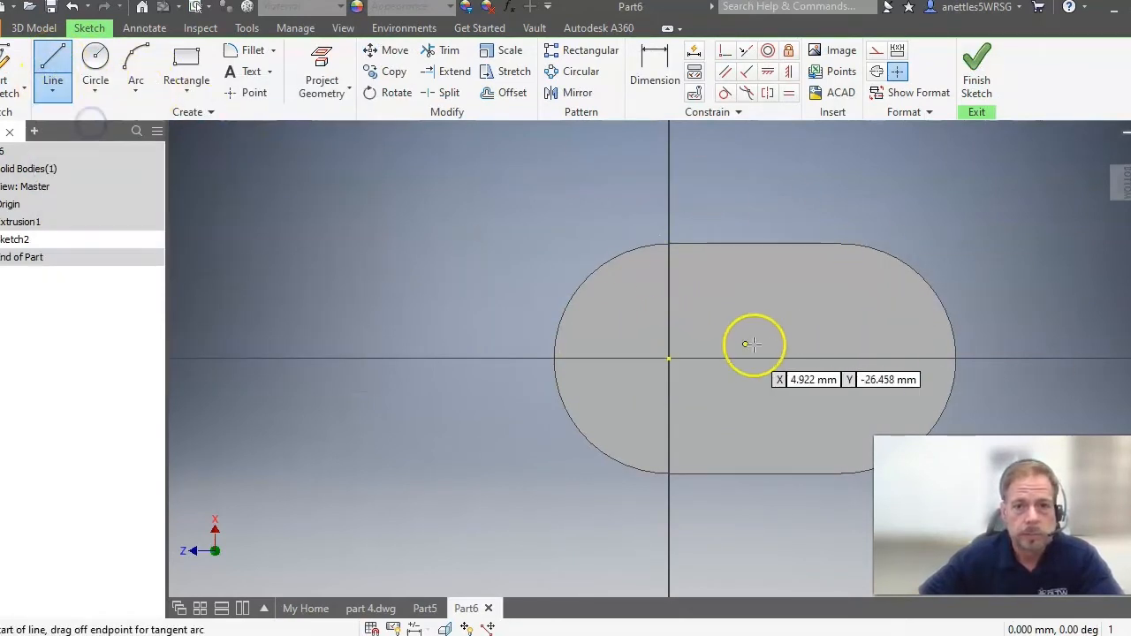
click(554, 358)
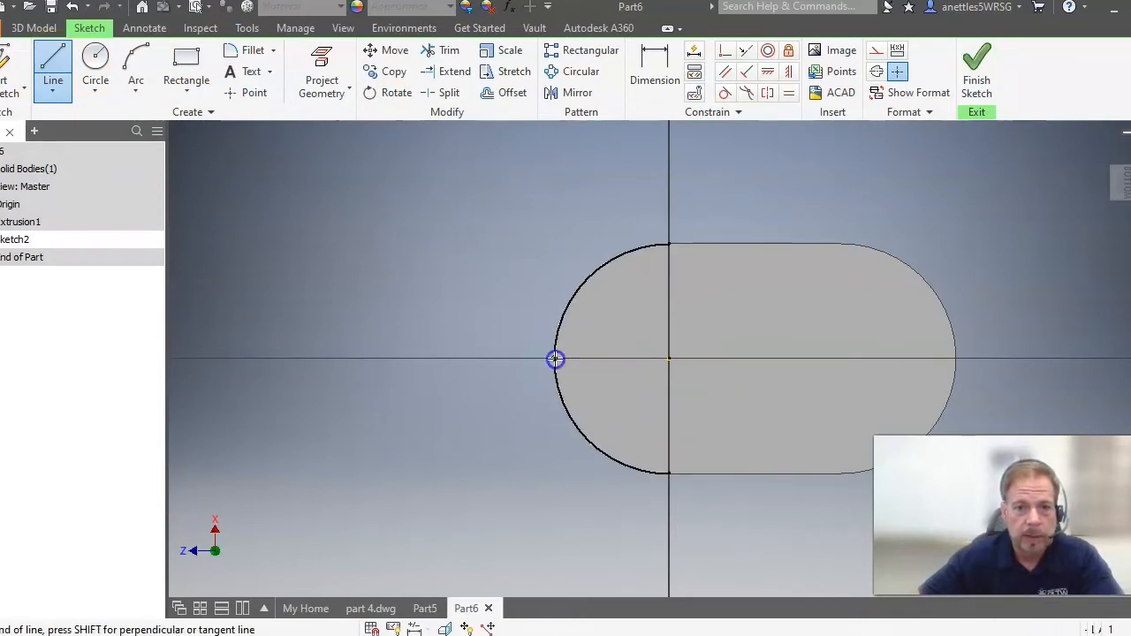
click(955, 358)
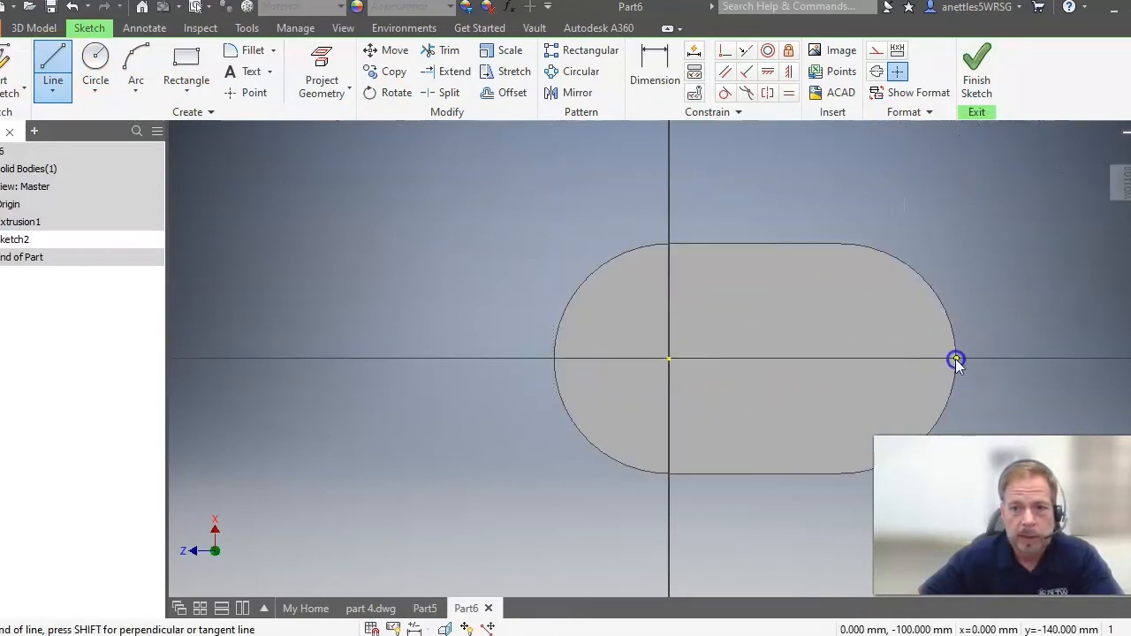
click(998, 260)
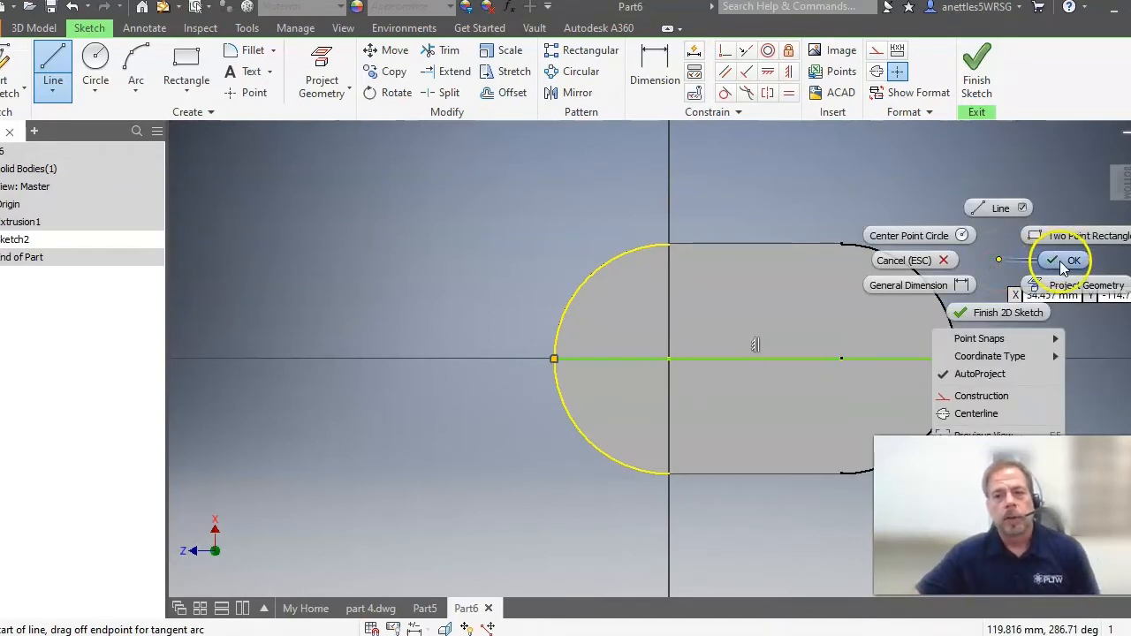
click(1061, 260)
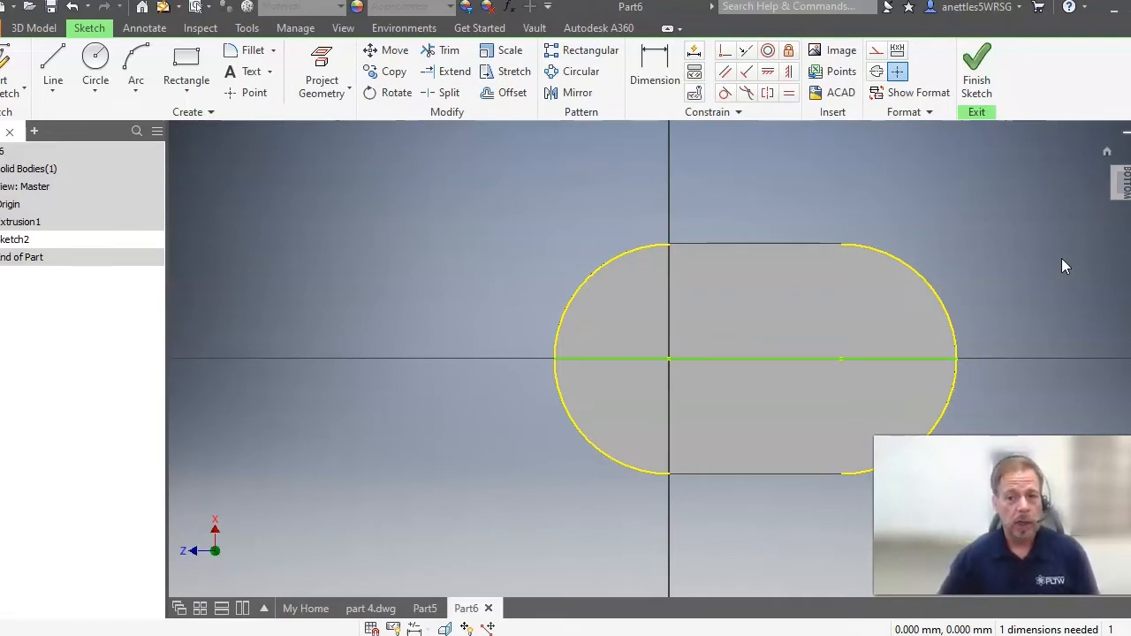
click(1000, 118)
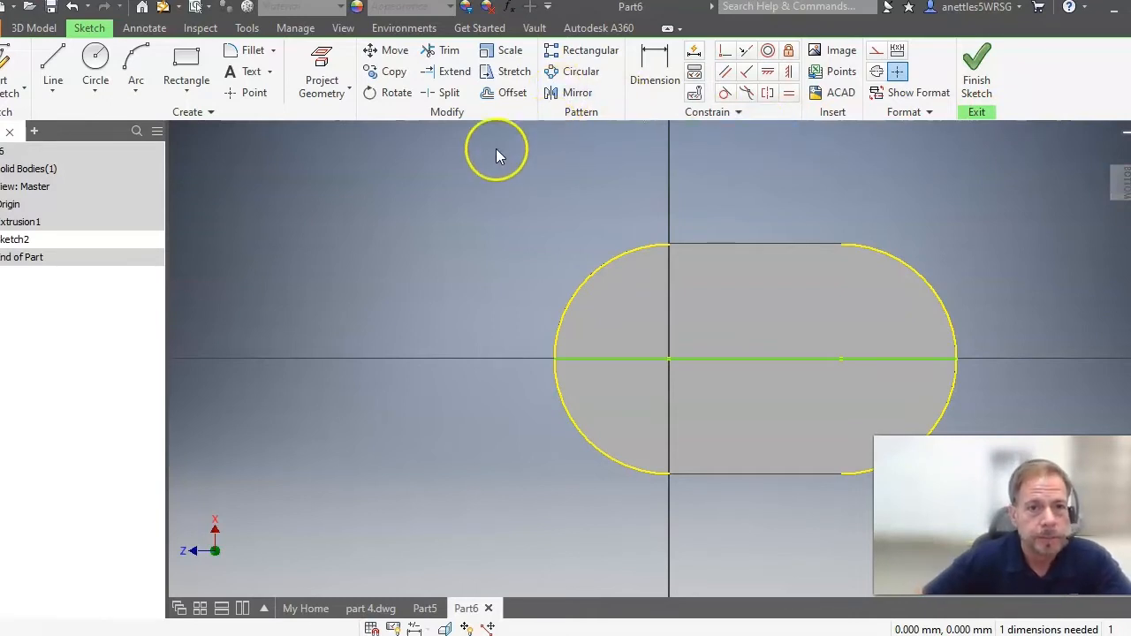
Step: Offset the lengthwise middle line by 15 mm to each side, creating two parallel lines
click(501, 95)
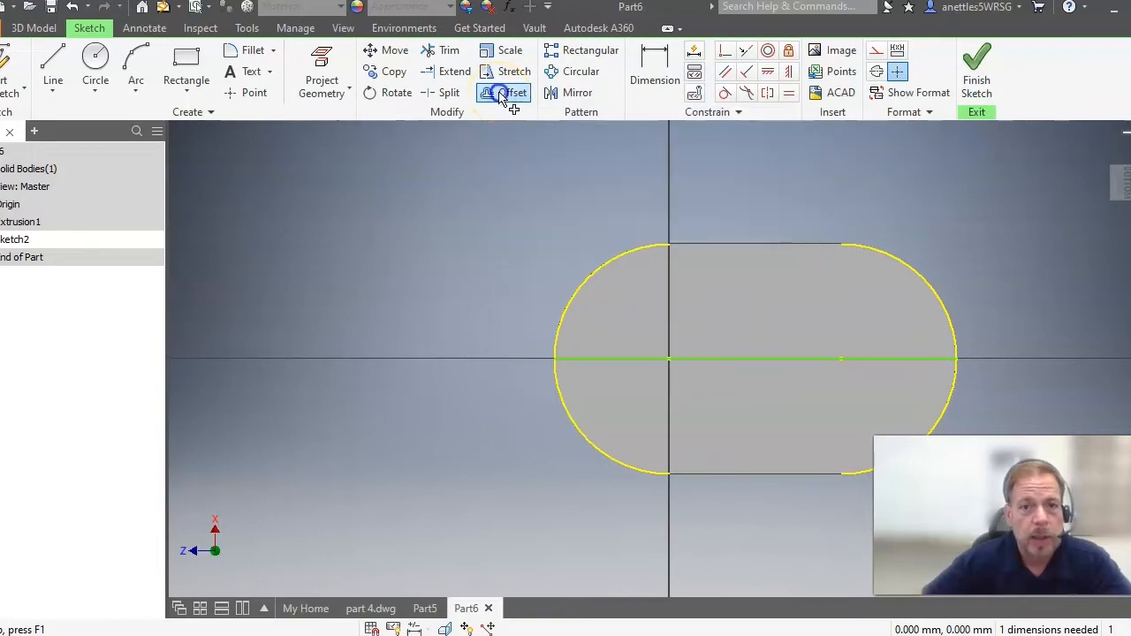
click(759, 361)
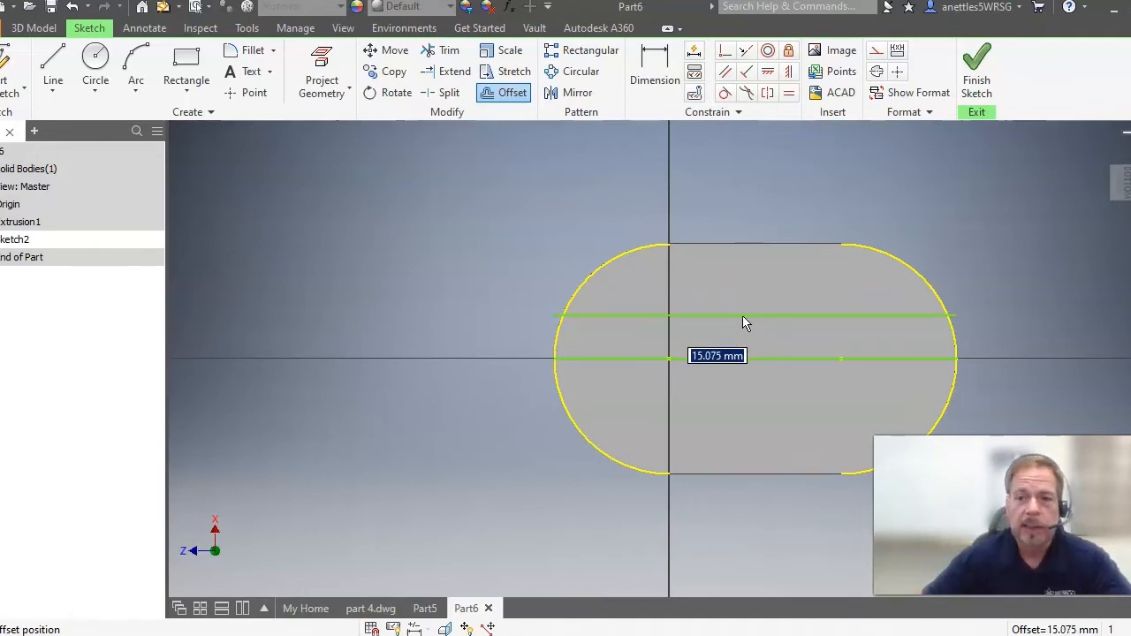
text(15)
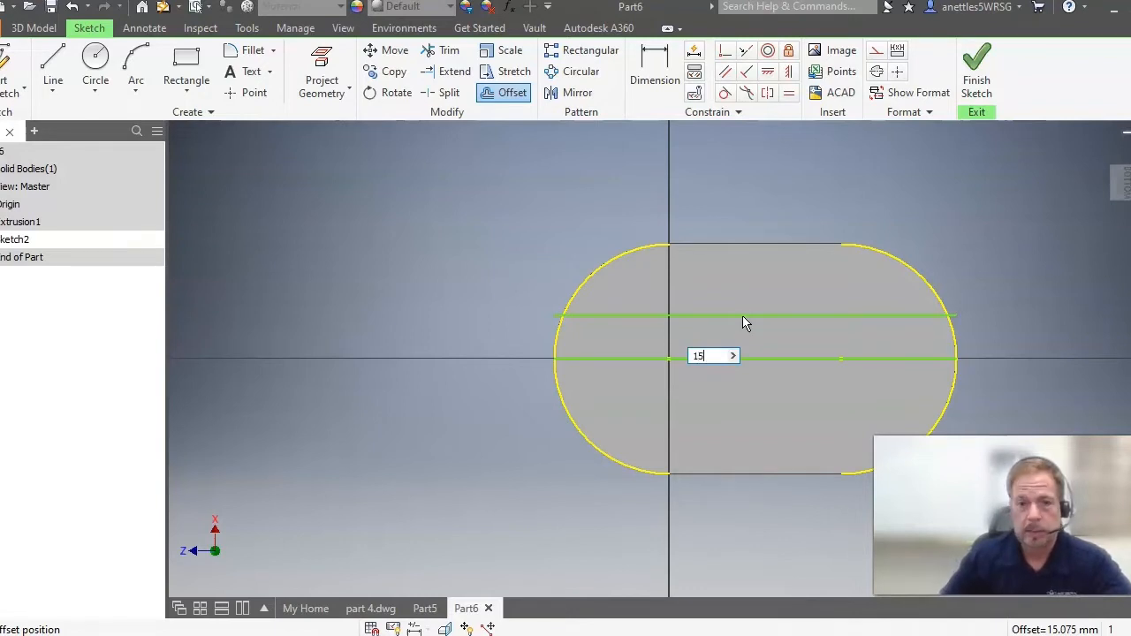
key(Return)
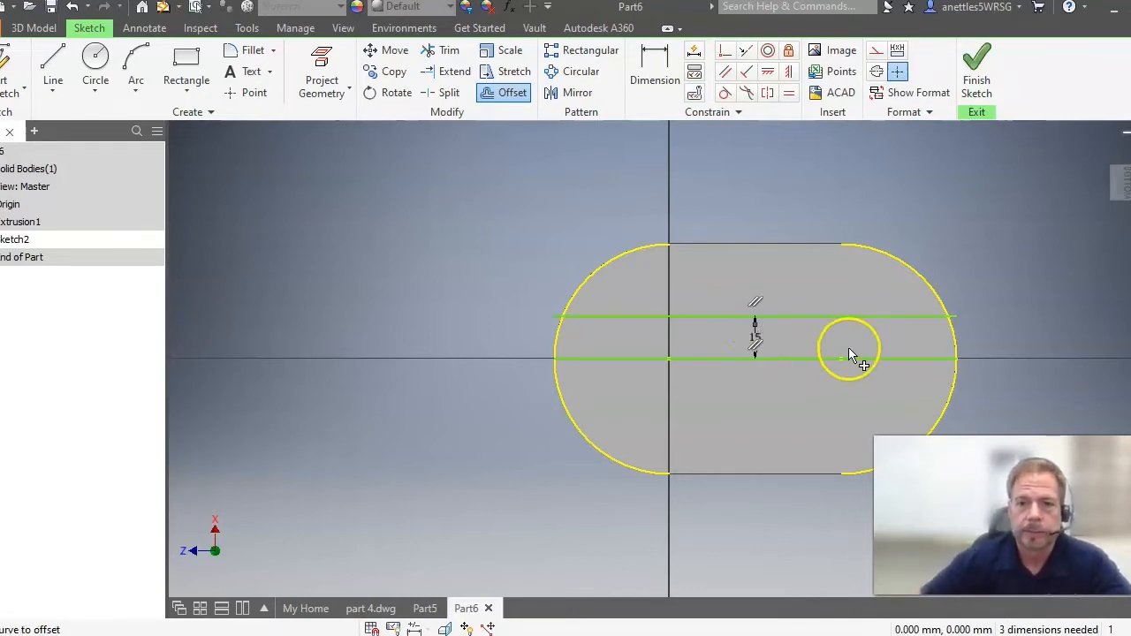
click(801, 357)
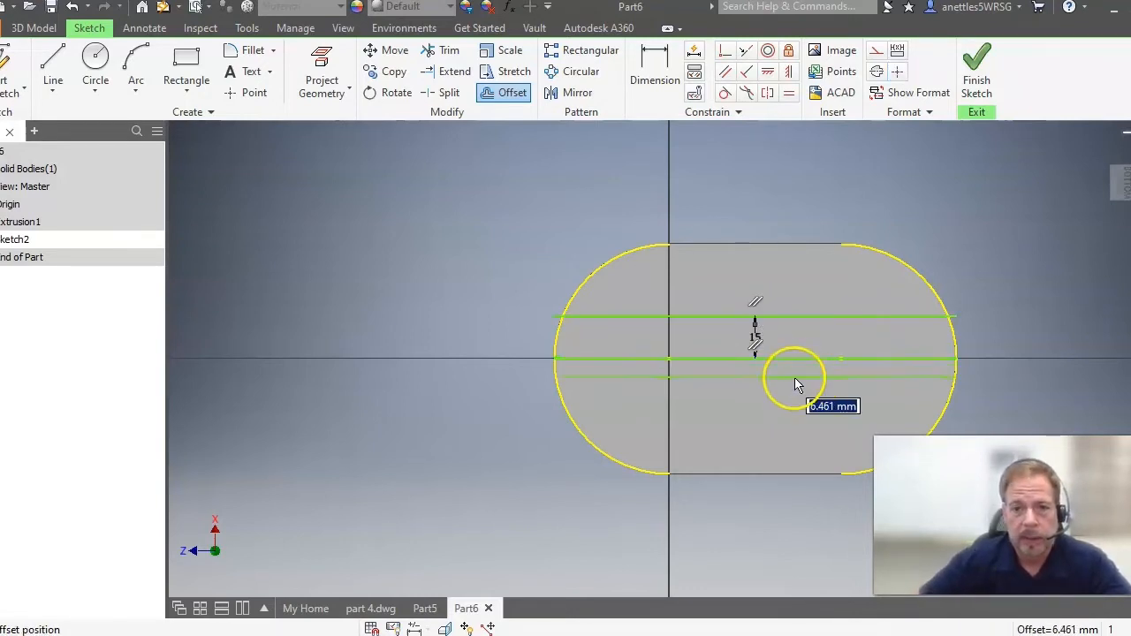
text(15)
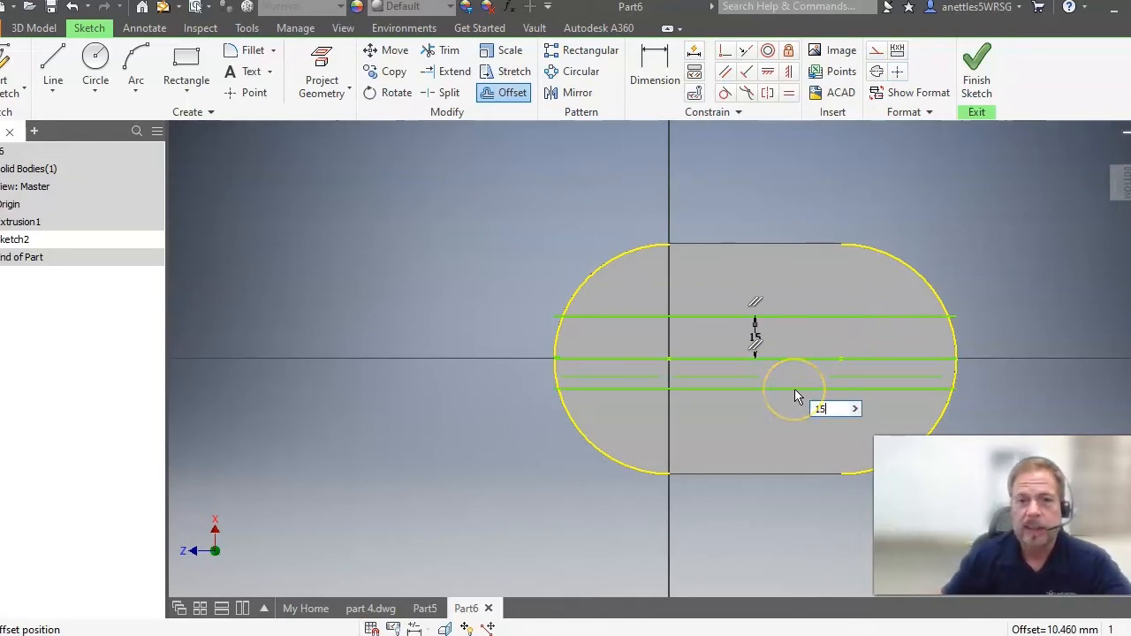
key(Return)
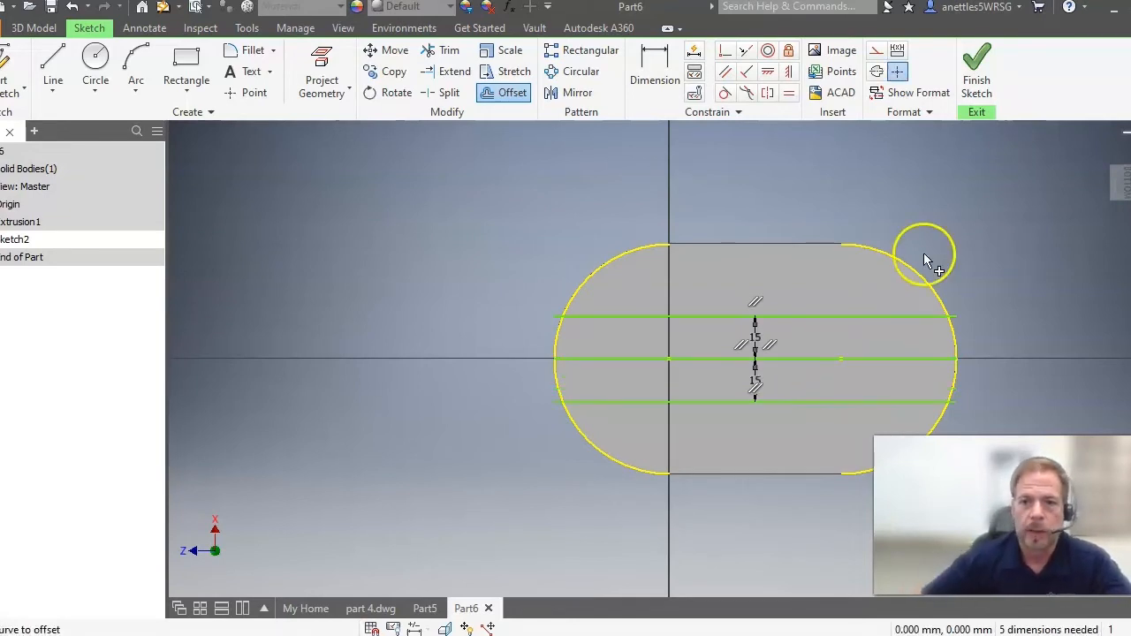
right_click(1008, 189)
click(1080, 187)
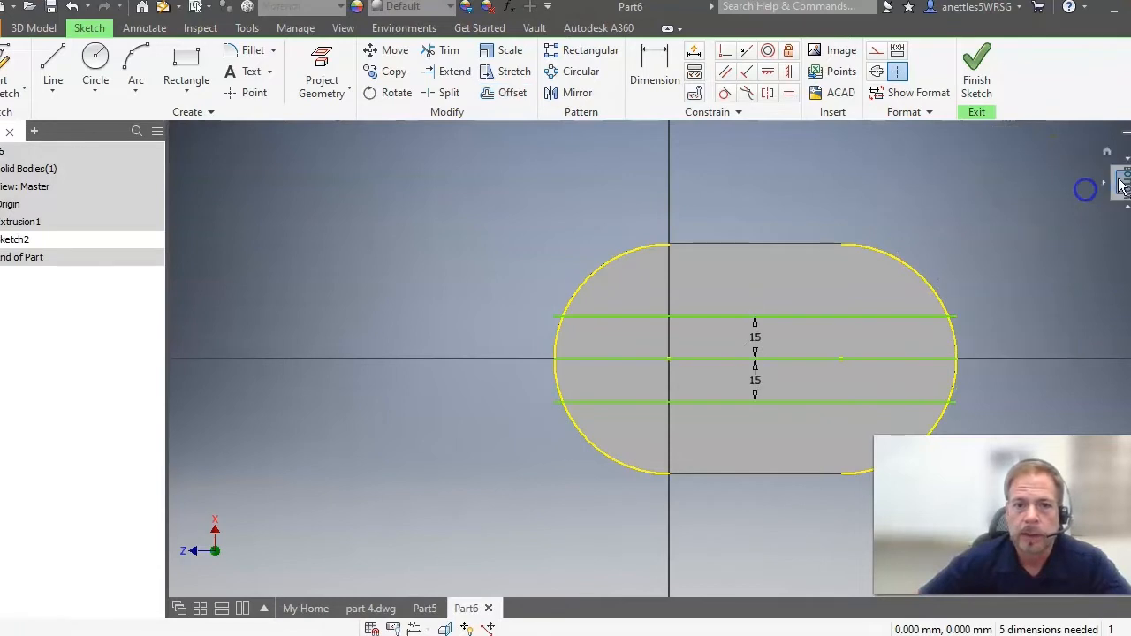
Step: Trim the four ends of the two offset lines that extend beyond the rounded ends of the base
click(446, 56)
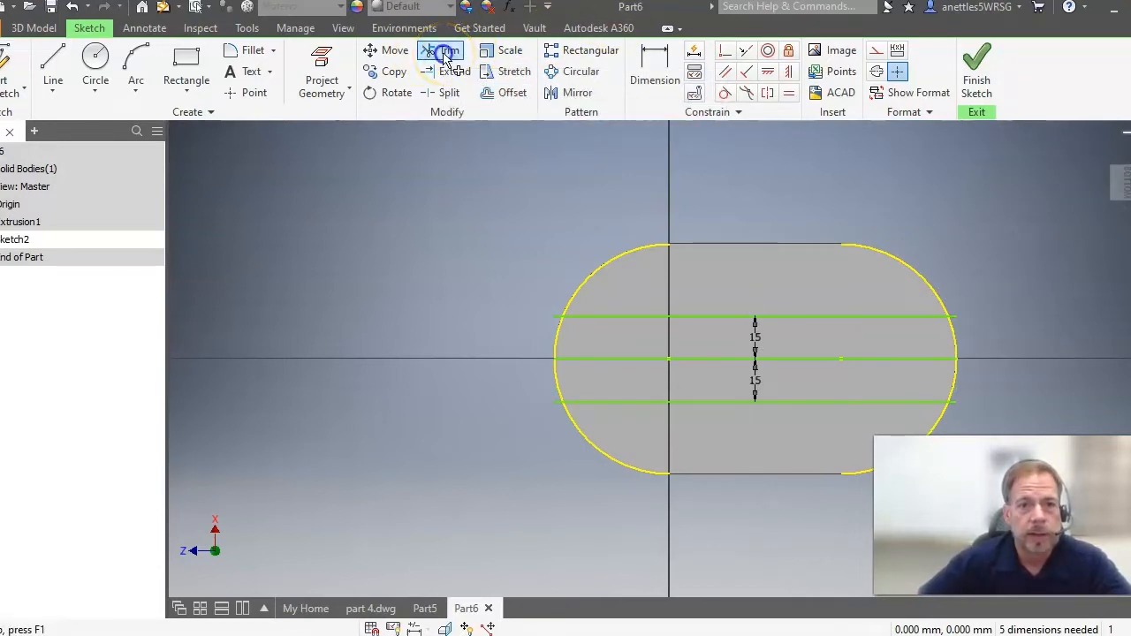
click(553, 320)
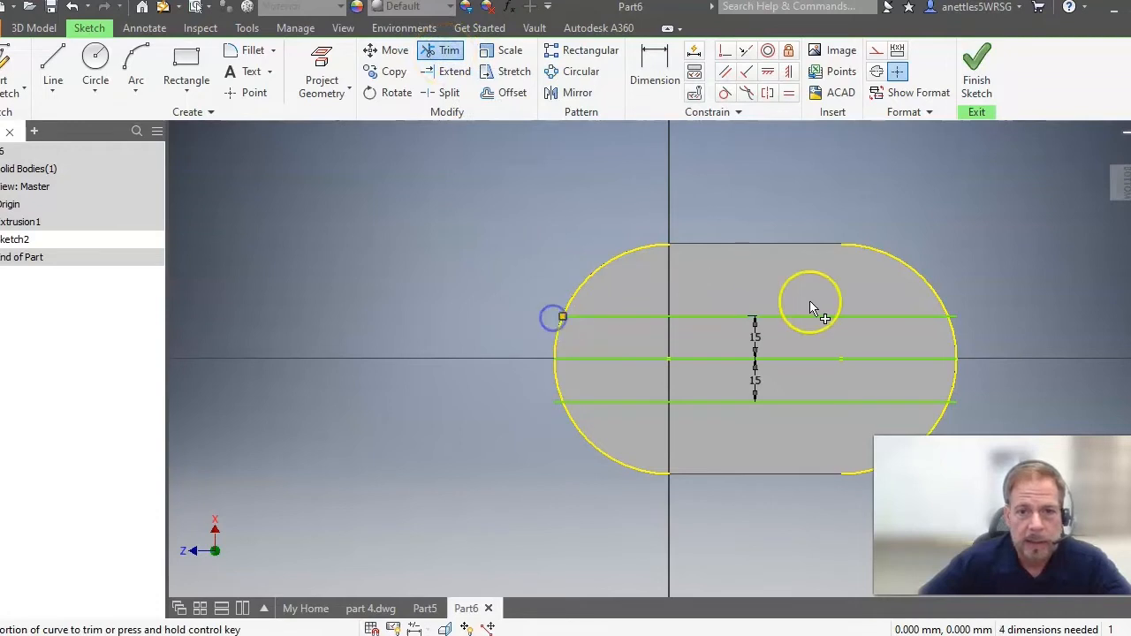
click(957, 316)
click(959, 400)
click(552, 402)
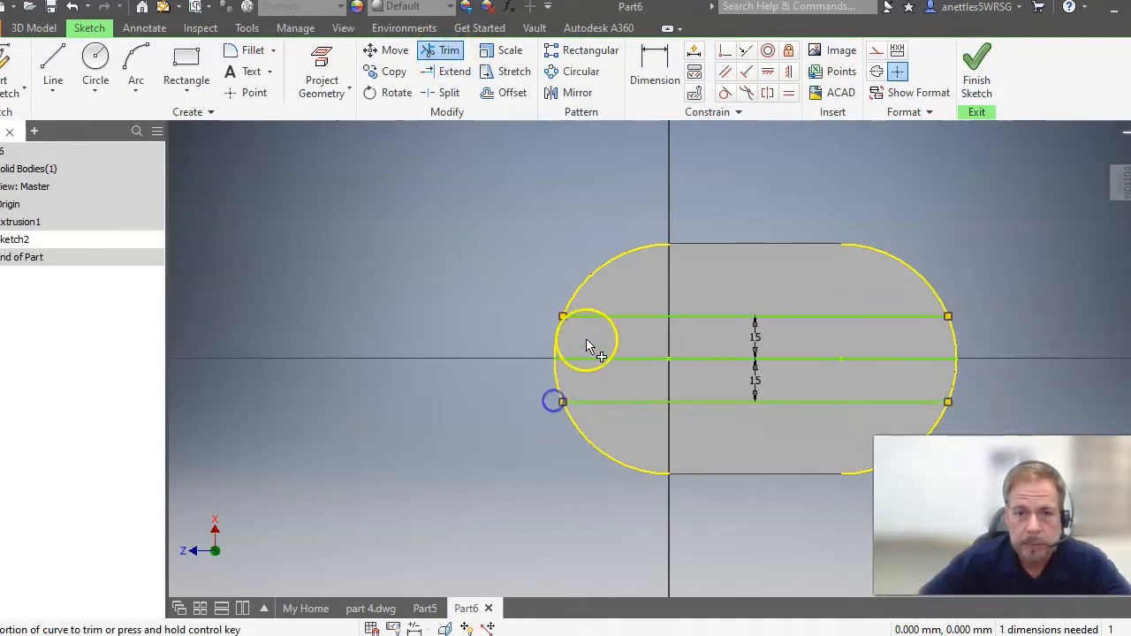
right_click(801, 262)
click(857, 258)
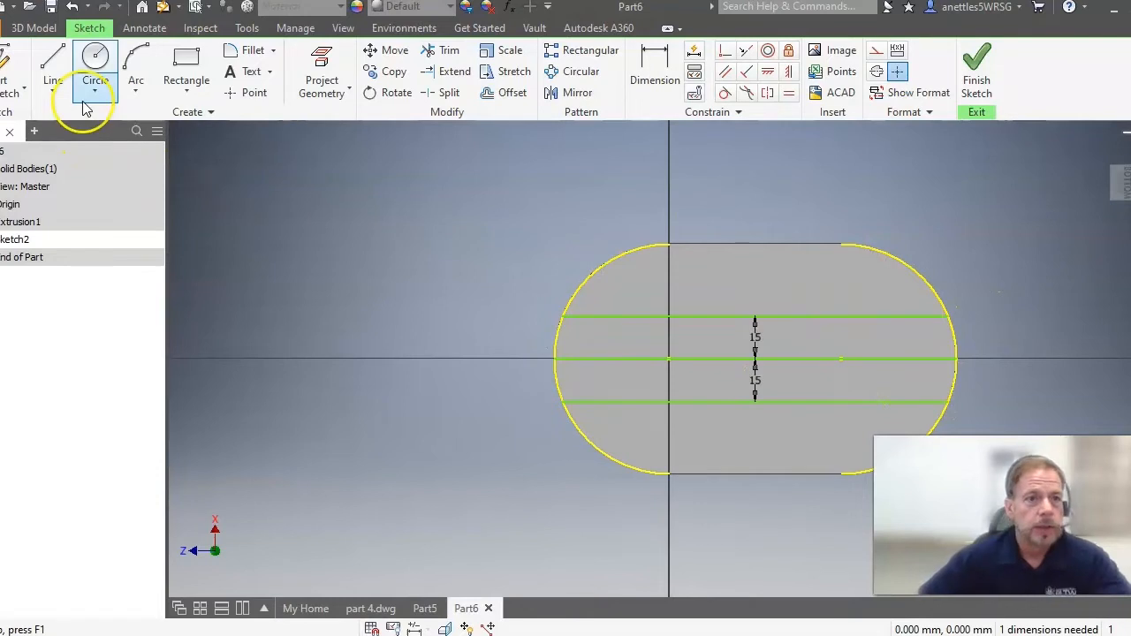
Step: Draw a three-point arc along one rounded end of the base, joining the ends of the two offset lines through the middle line's endpoint
click(135, 91)
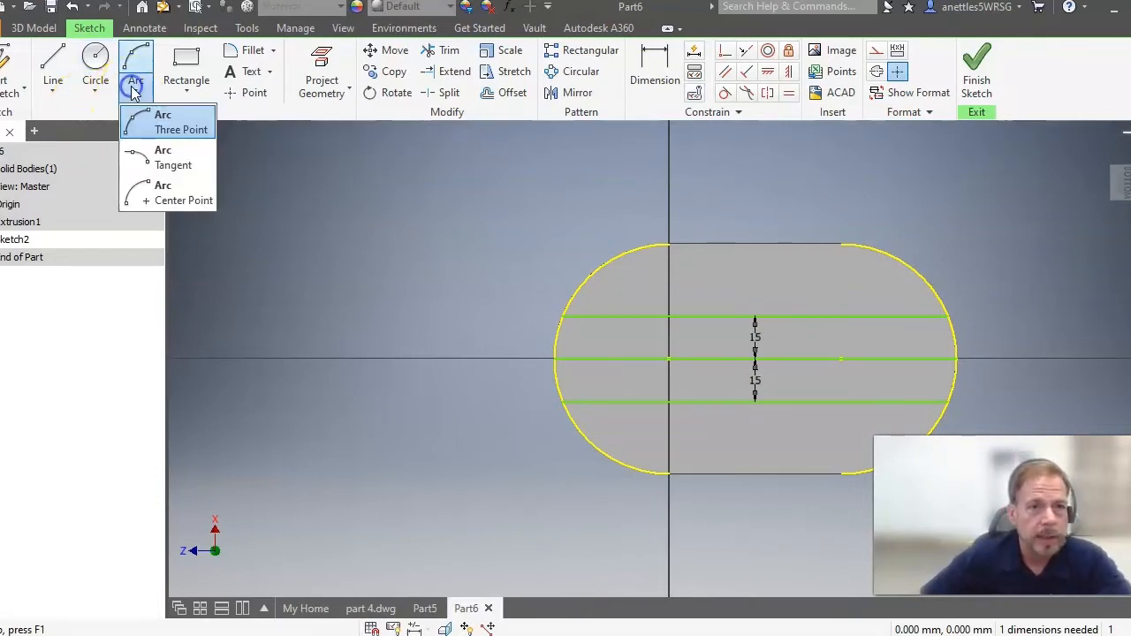
click(166, 125)
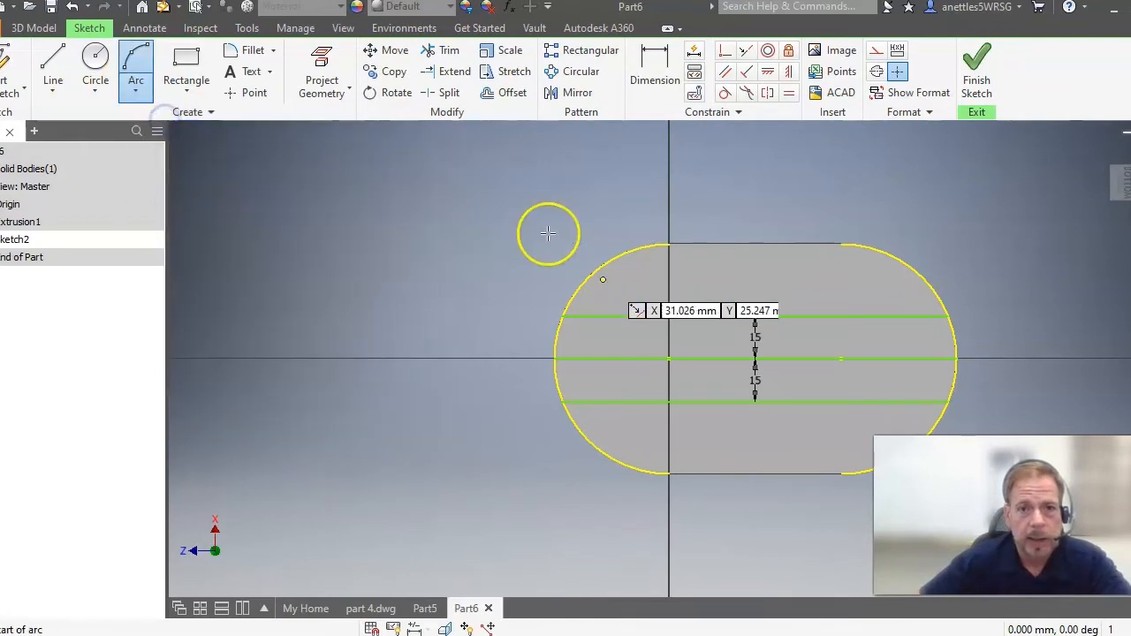
click(563, 314)
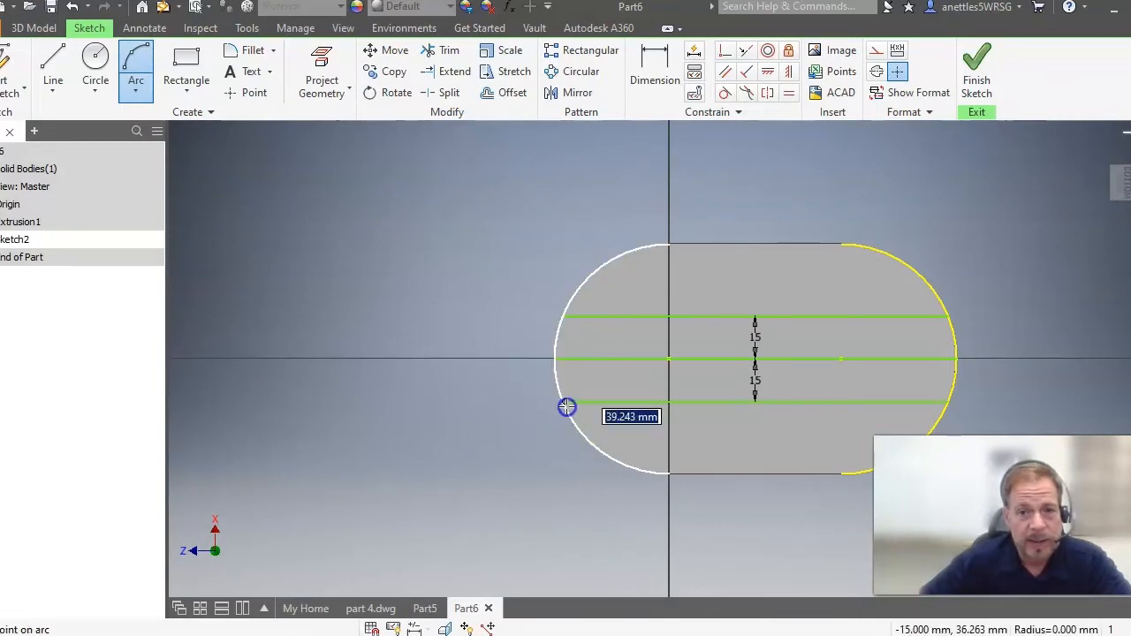
click(565, 403)
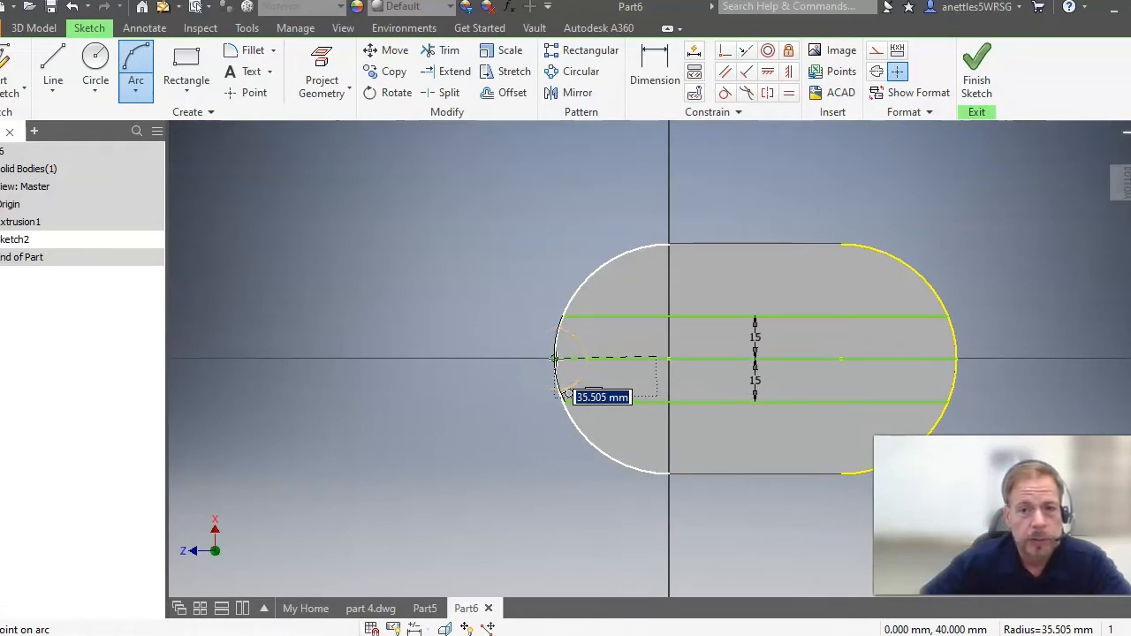
click(555, 358)
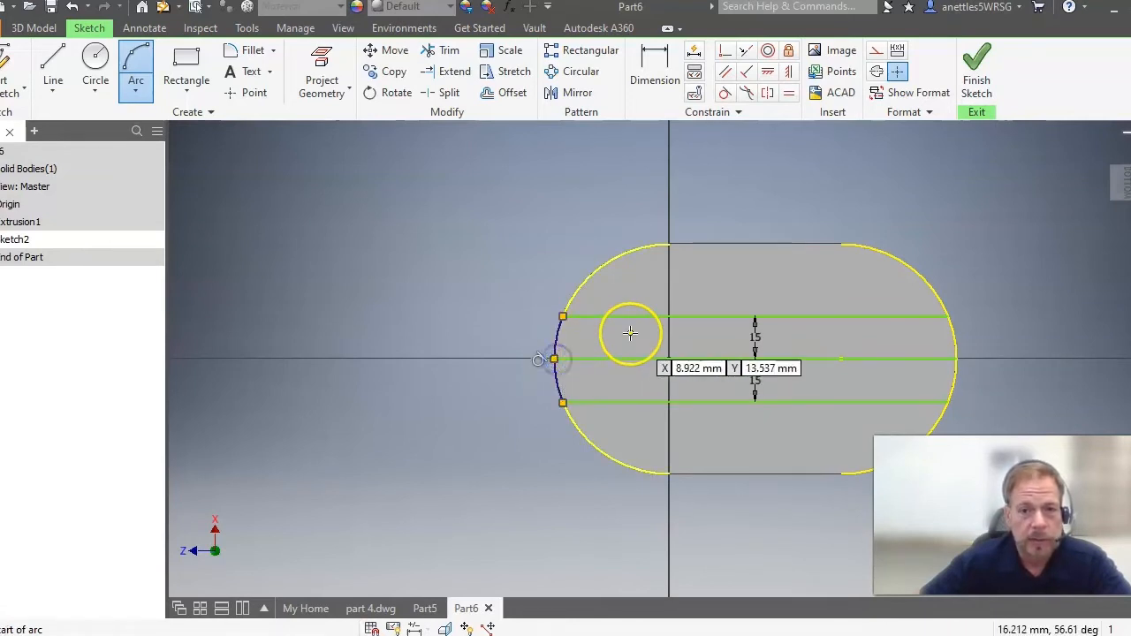
Step: Draw a matching three-point arc along the opposite rounded end to close the strip between the two offset lines
click(947, 317)
click(946, 399)
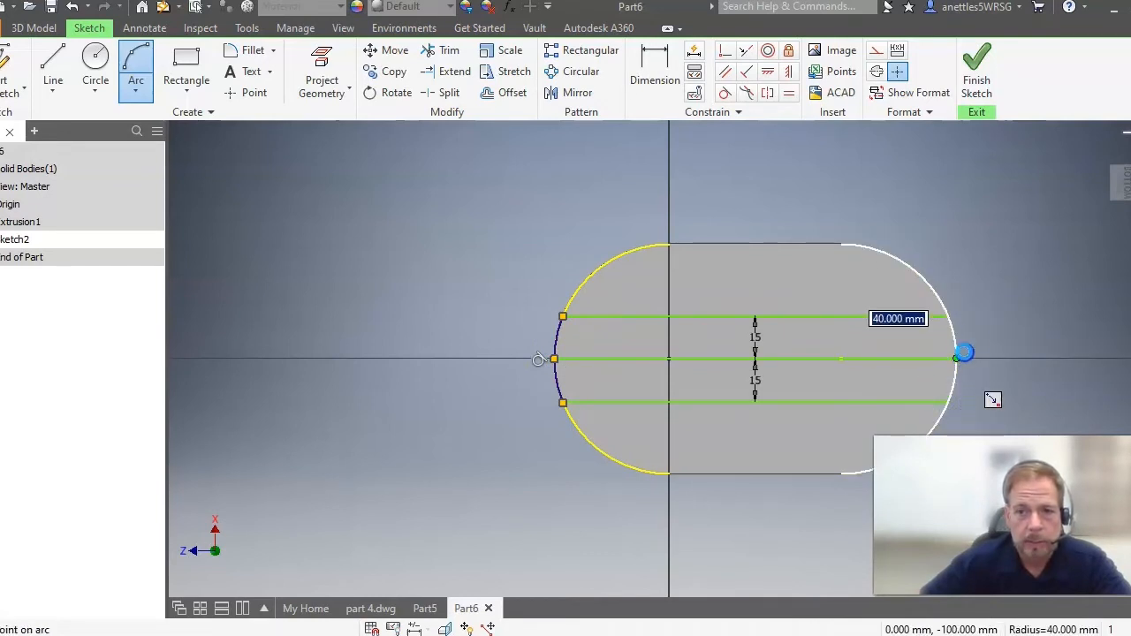
click(956, 359)
right_click(983, 324)
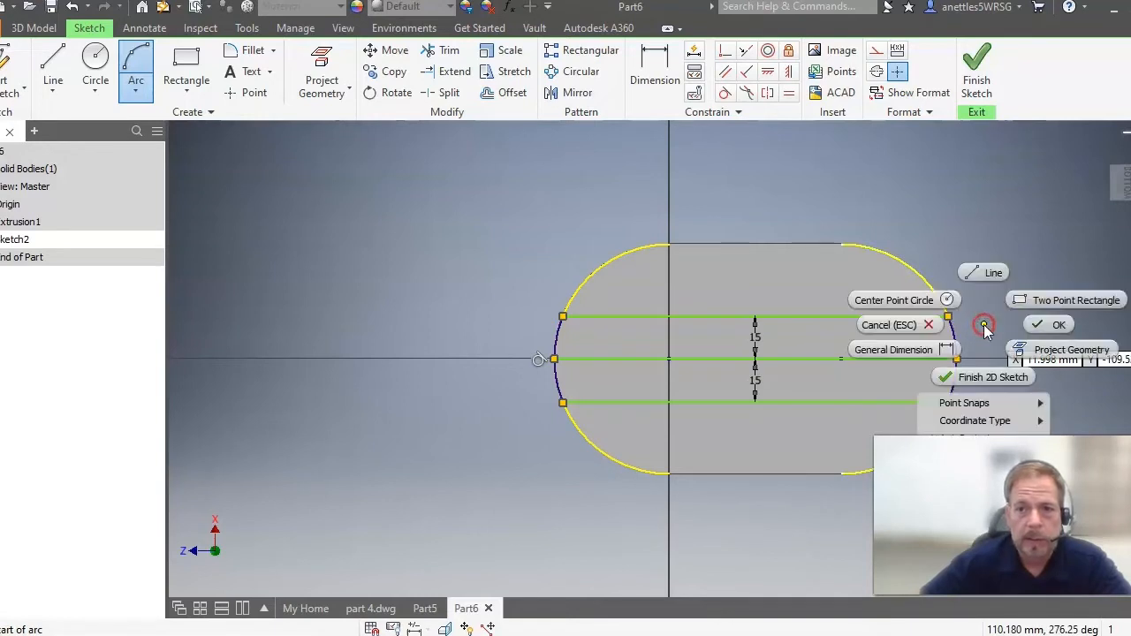
click(1043, 324)
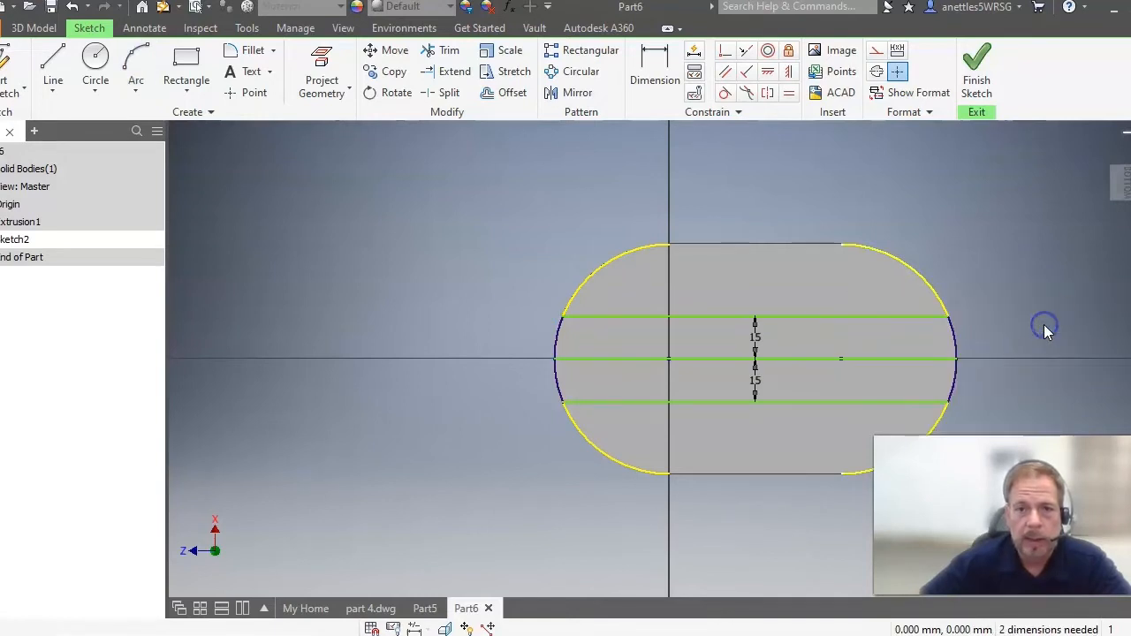
Step: Delete the lengthwise middle line and finish the sketch
right_click(809, 364)
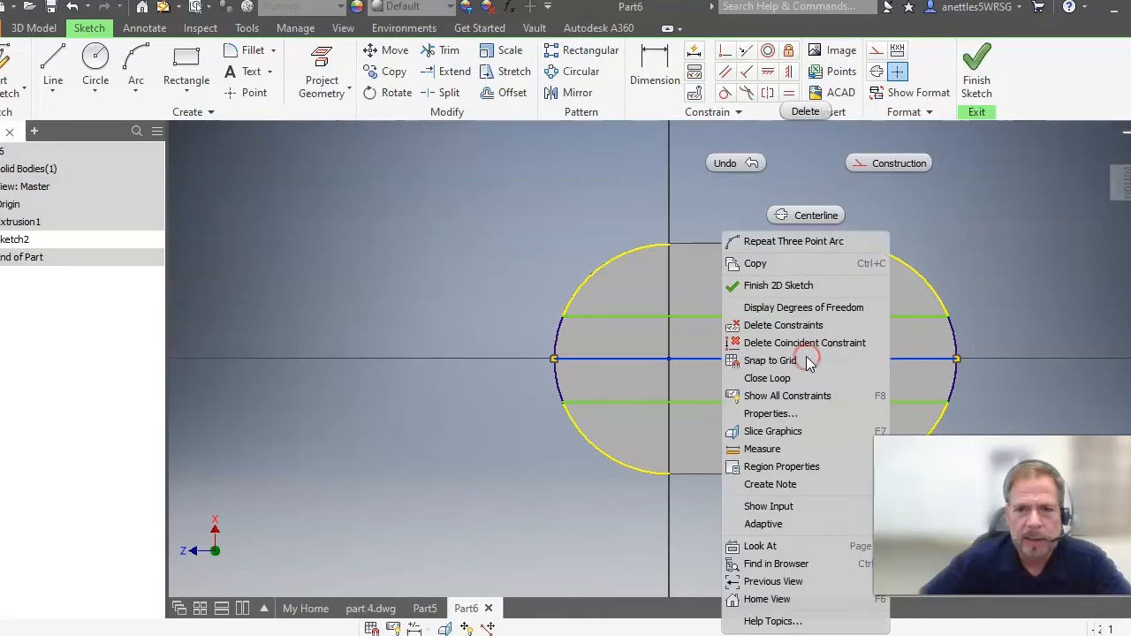
click(801, 111)
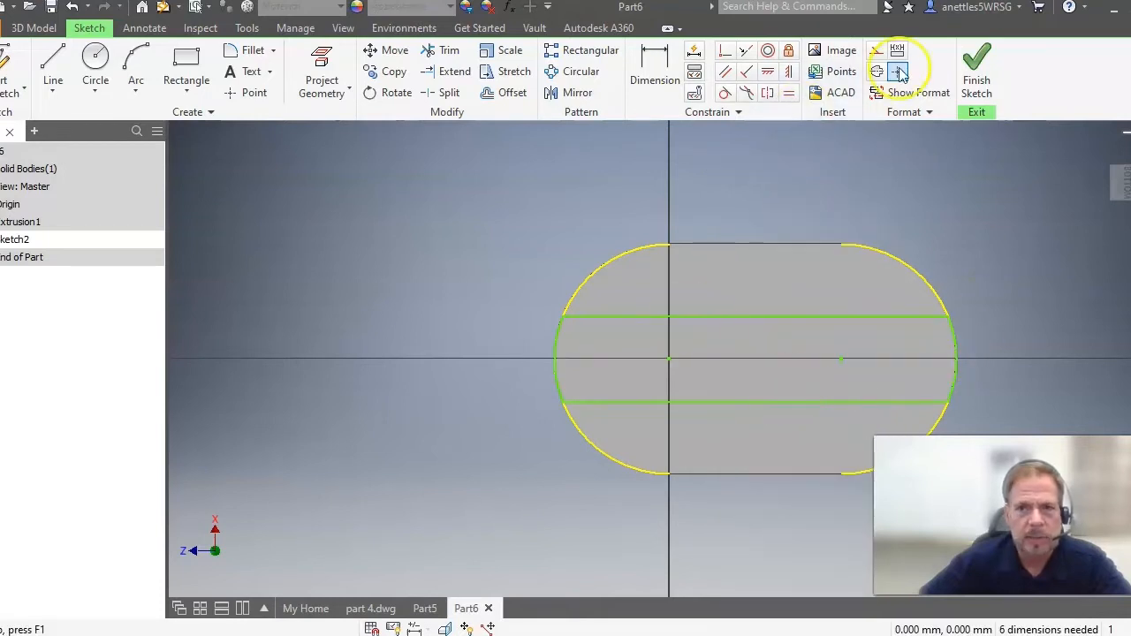
click(977, 72)
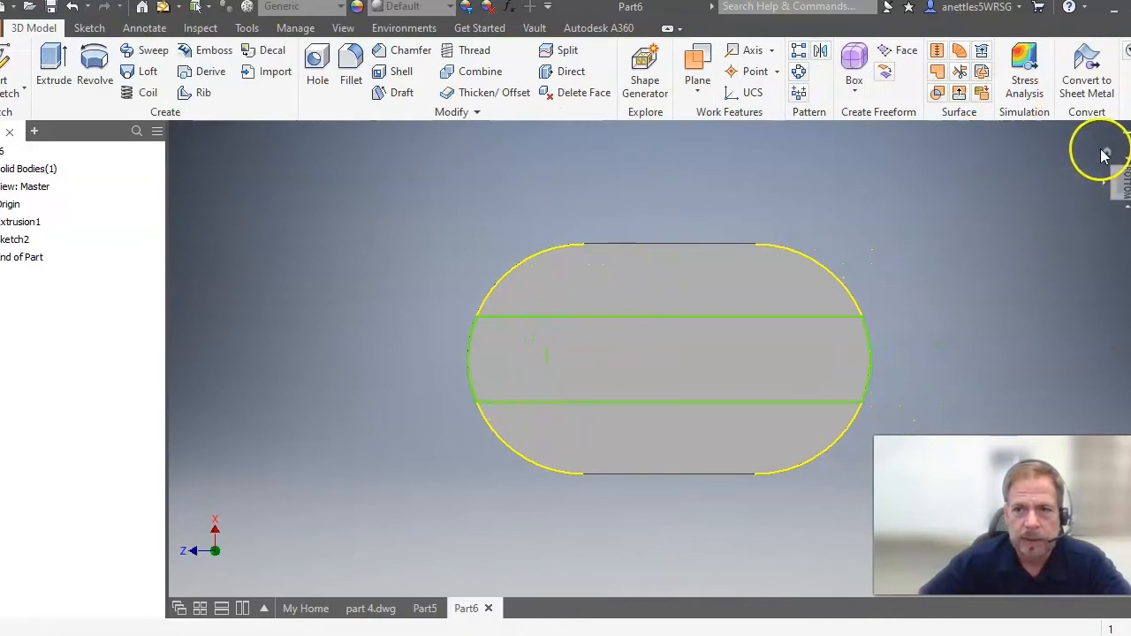
Step: Extrude the central strip profile as a cut 20 mm deep into the base using Direction 2
click(1127, 177)
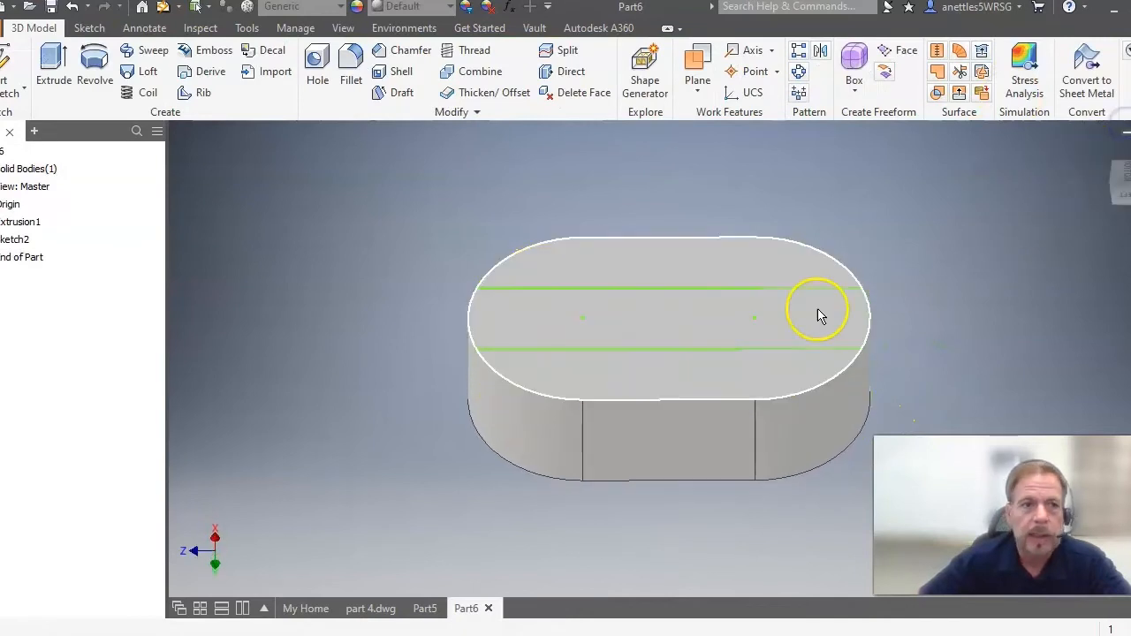
click(55, 64)
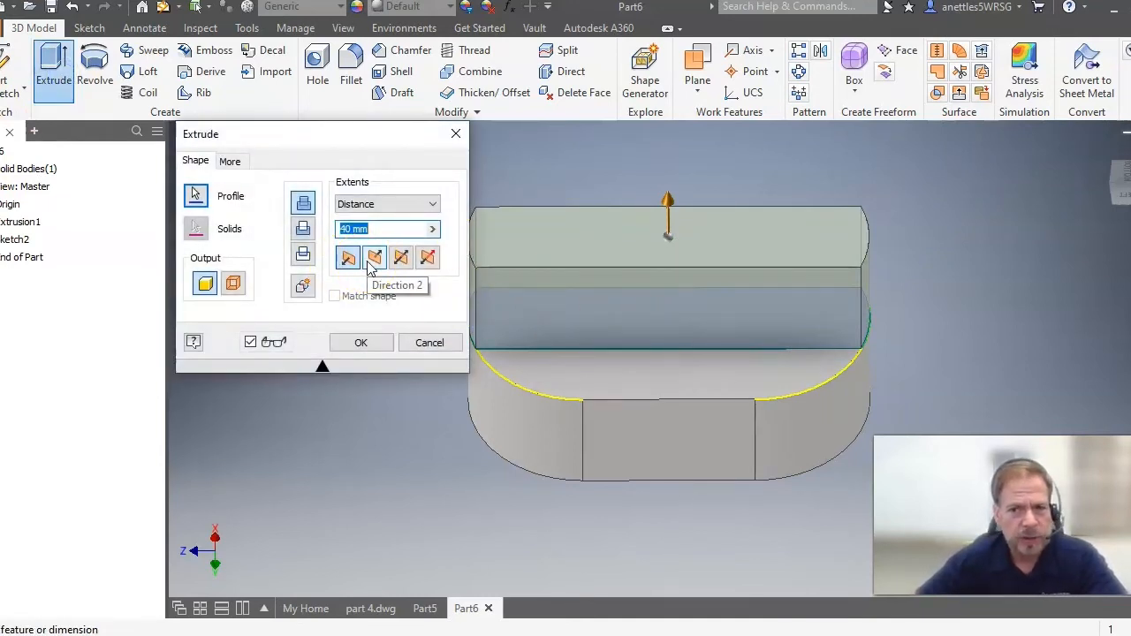
click(304, 203)
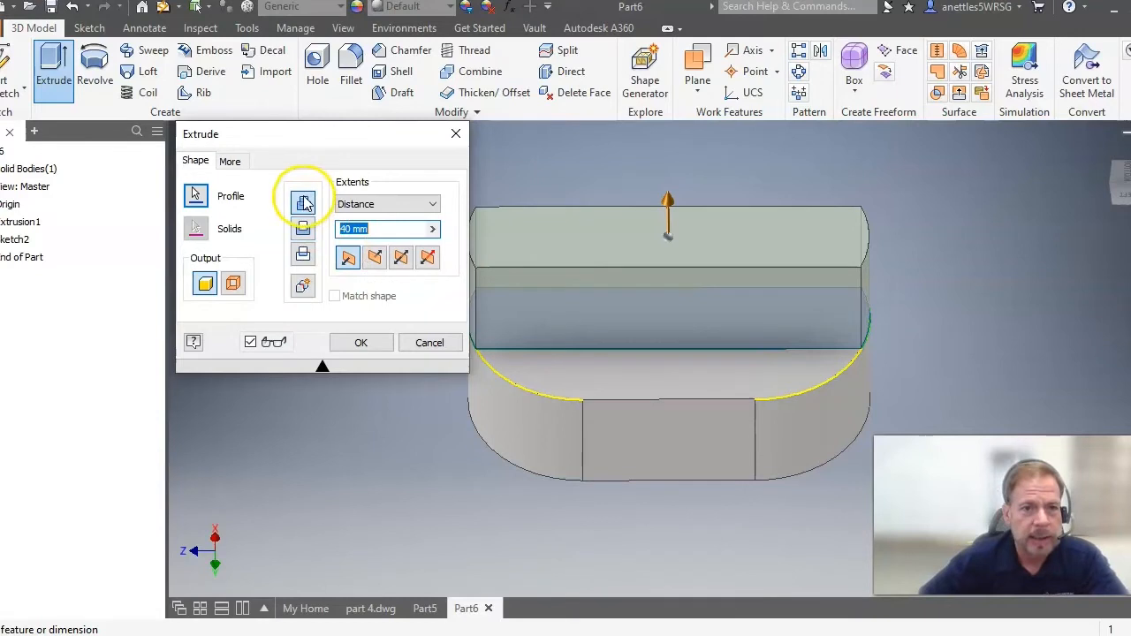
click(303, 228)
click(373, 256)
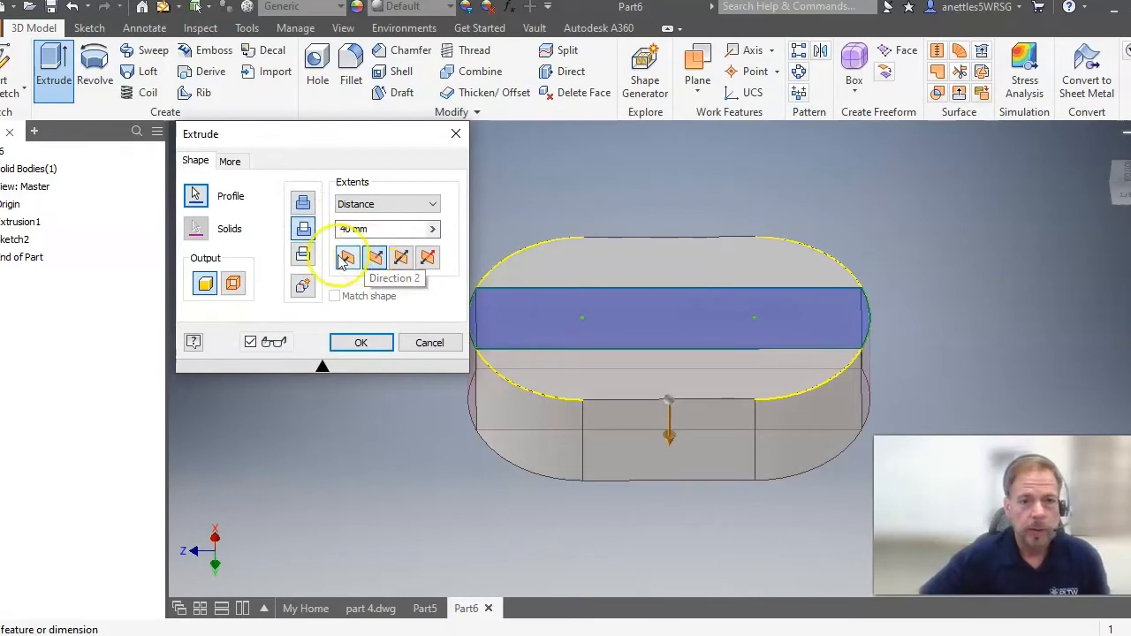
click(356, 228)
double_click(353, 228)
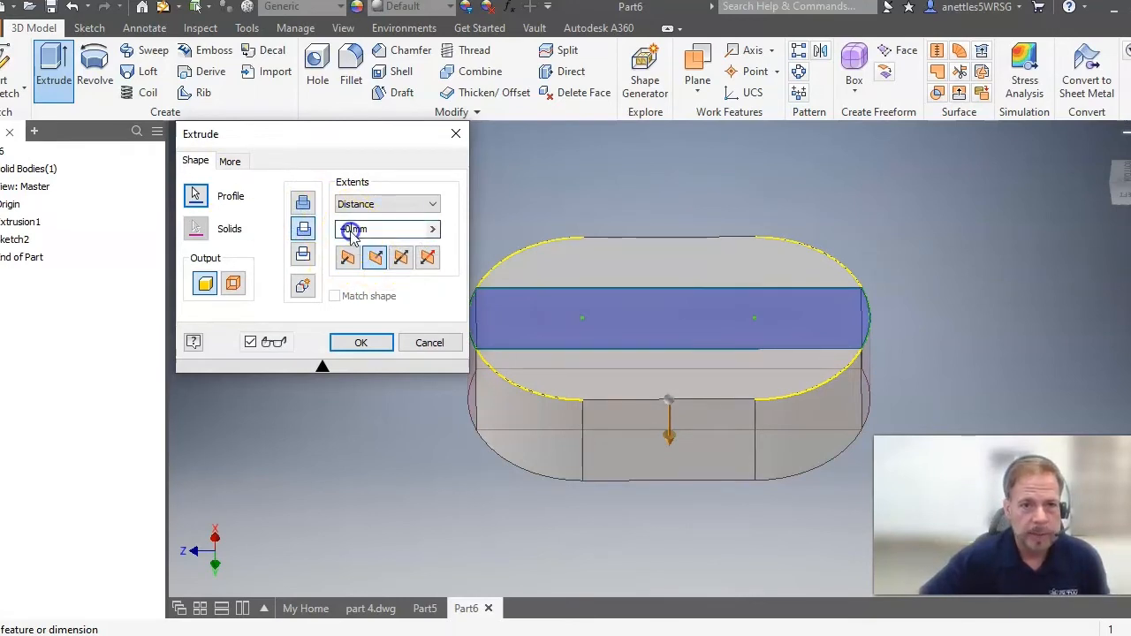
text(20)
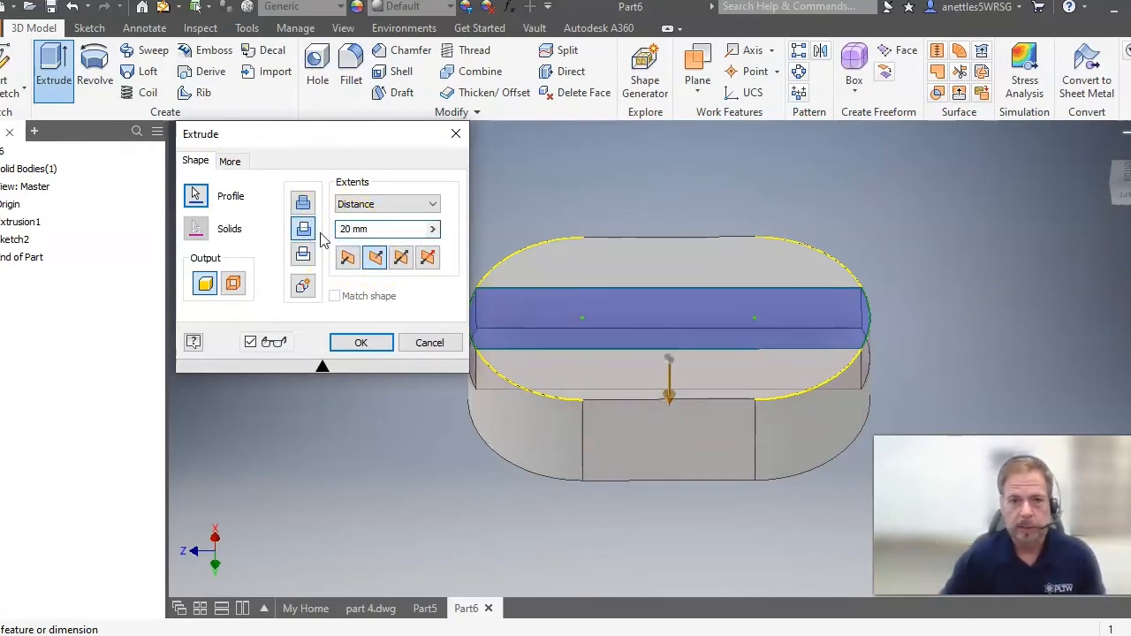
key(Return)
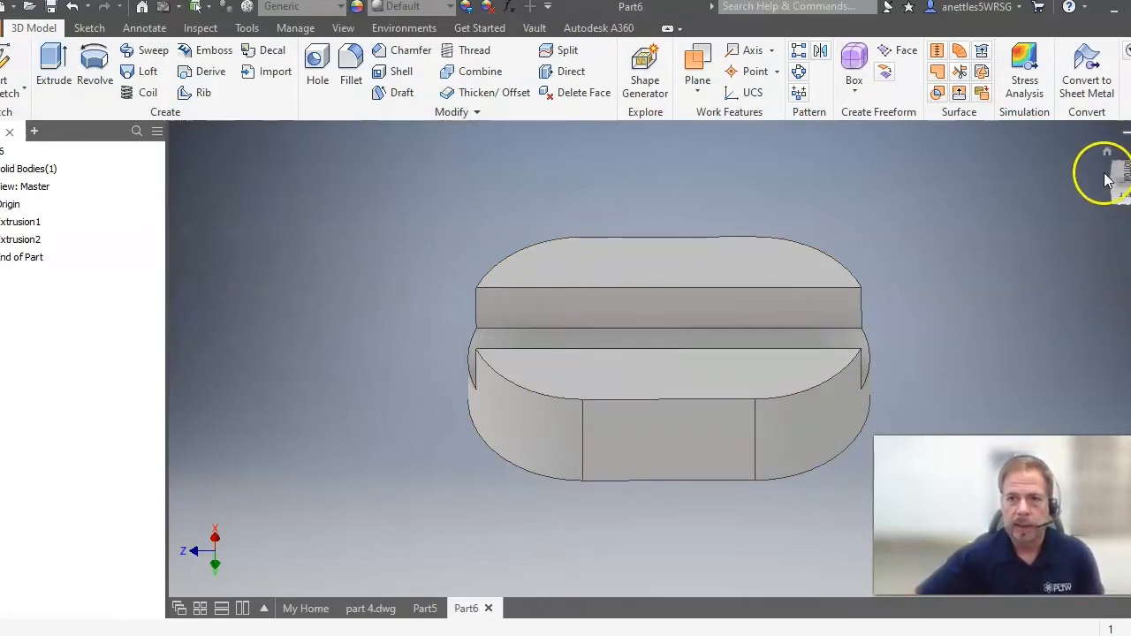
Step: Start a new 2D sketch on the base's uncut top face, opposite the channel
click(1107, 152)
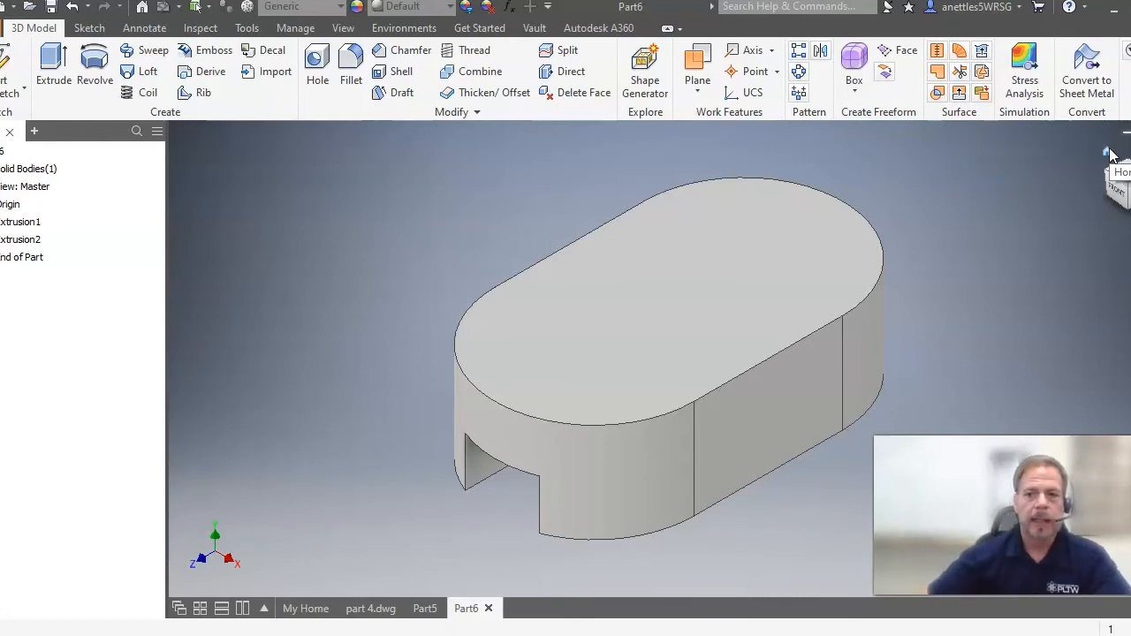
click(22, 92)
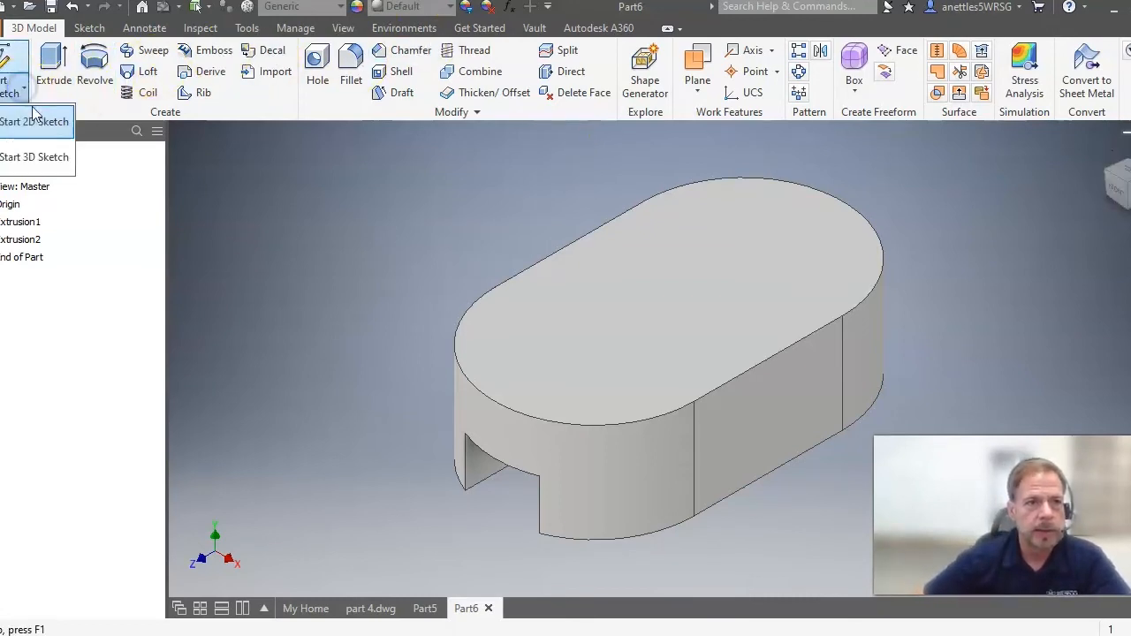
click(40, 121)
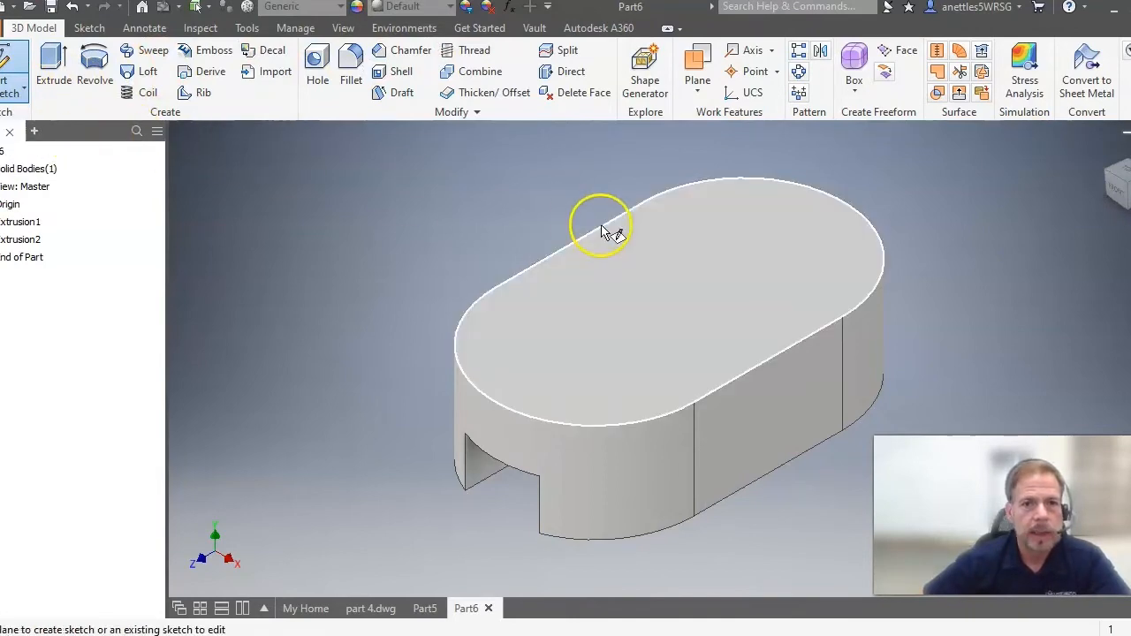
click(720, 279)
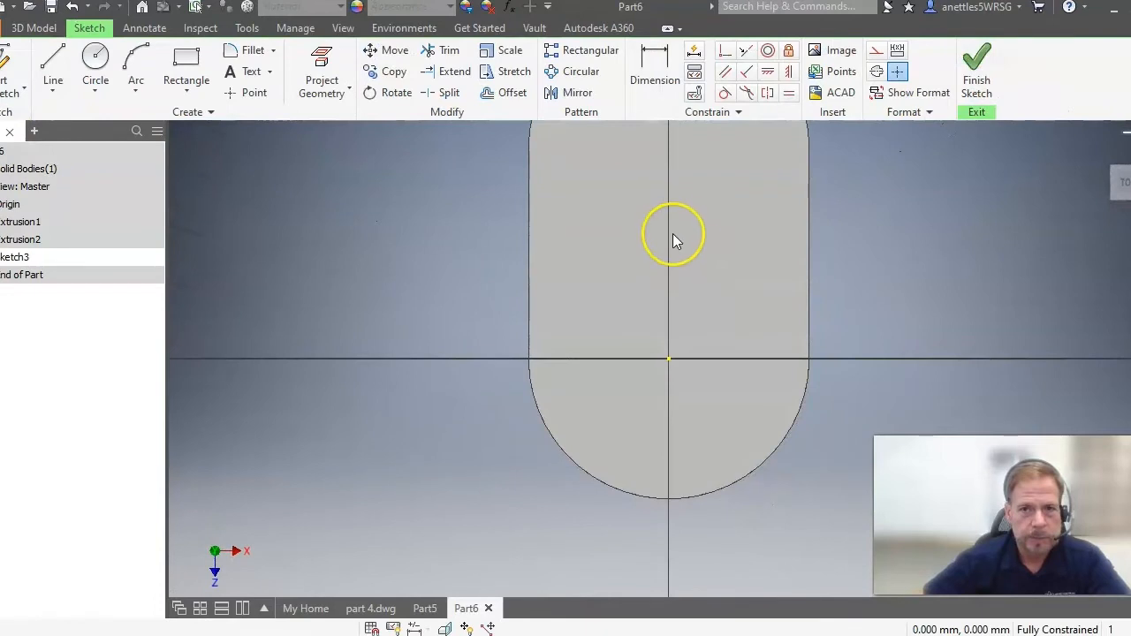
Step: Draw an 80 mm diameter circle centered on the far end arc's center and matching the rounded edge
scroll(680, 189, up, 4)
scroll(680, 188, down, 3)
middle_drag(679, 188, 669, 399)
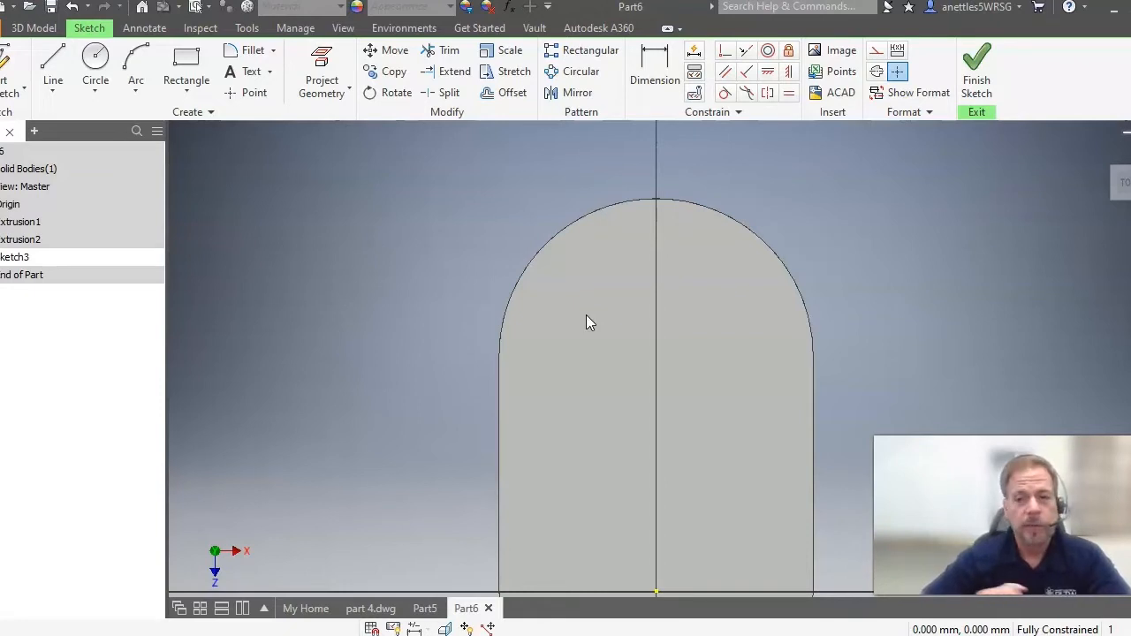
click(107, 63)
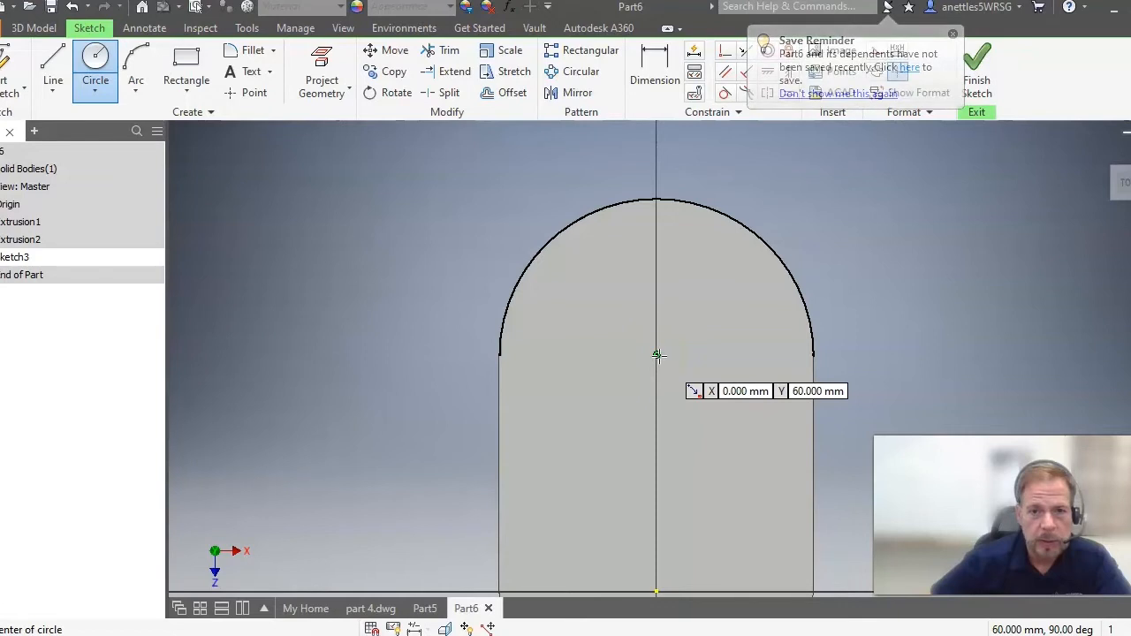
drag(658, 355, 658, 201)
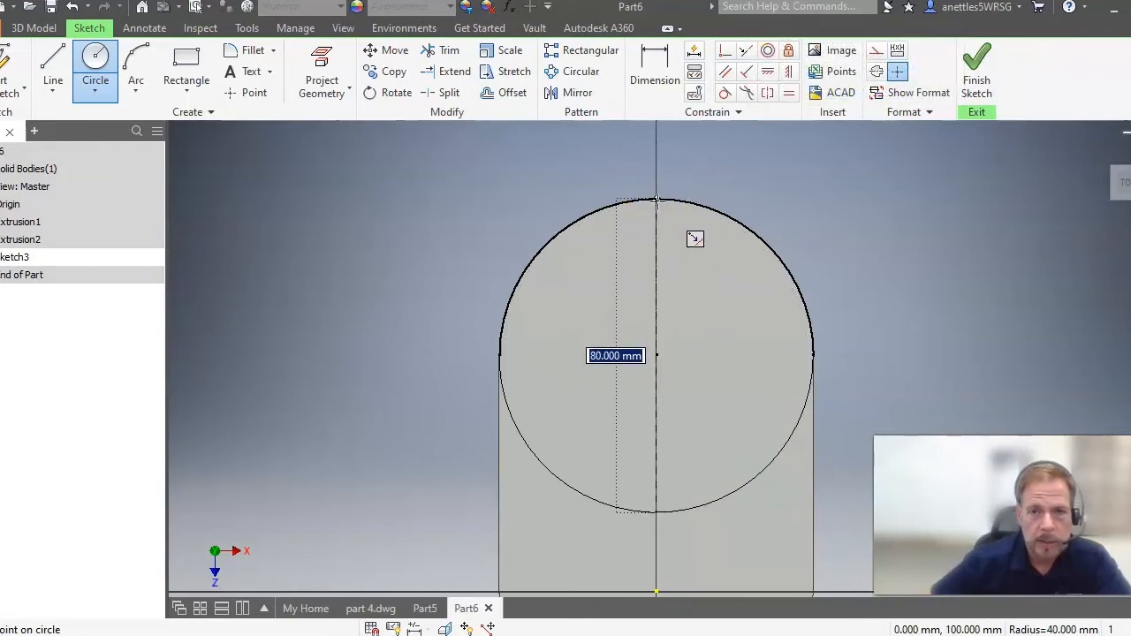
key(Escape)
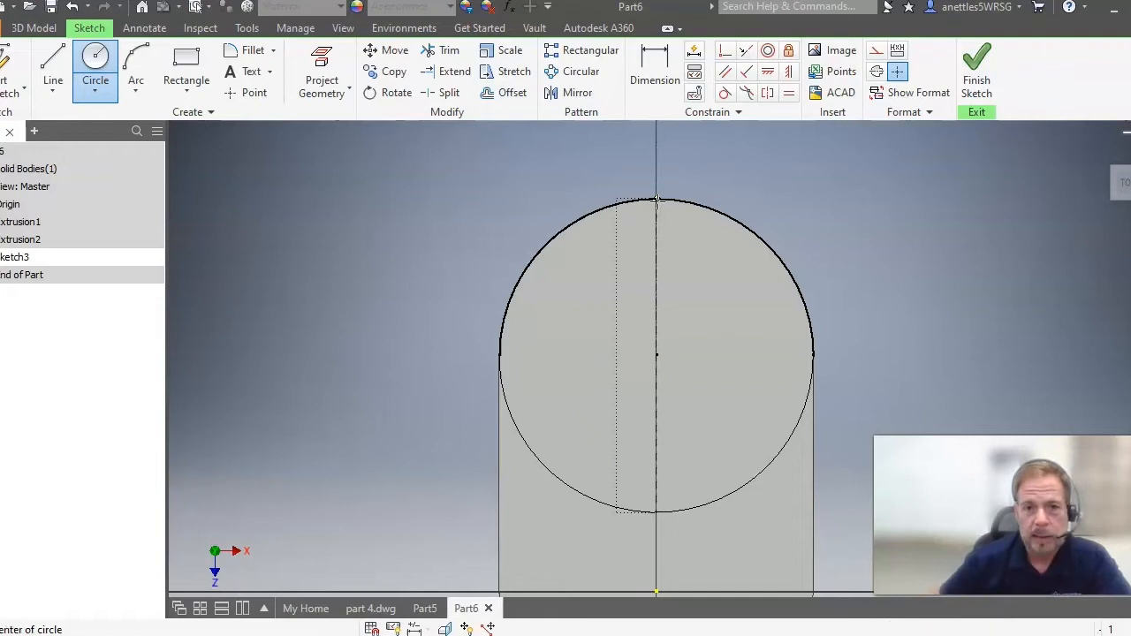
click(657, 353)
click(662, 198)
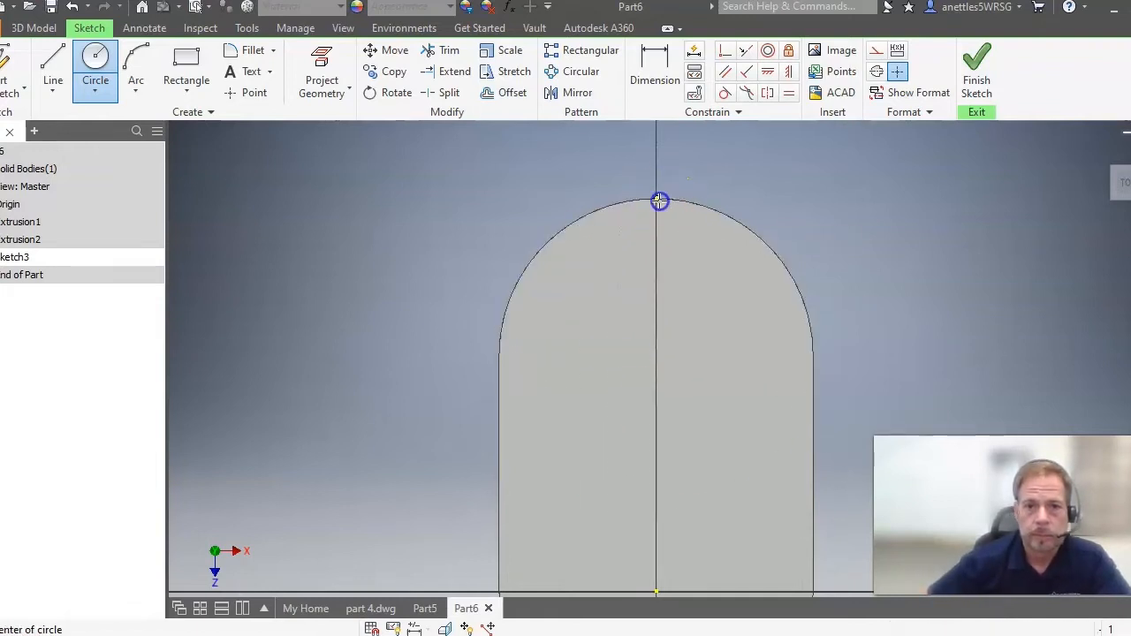
Step: Draw a concentric circle with a 40 mm diameter inside the 80 mm circle
click(656, 355)
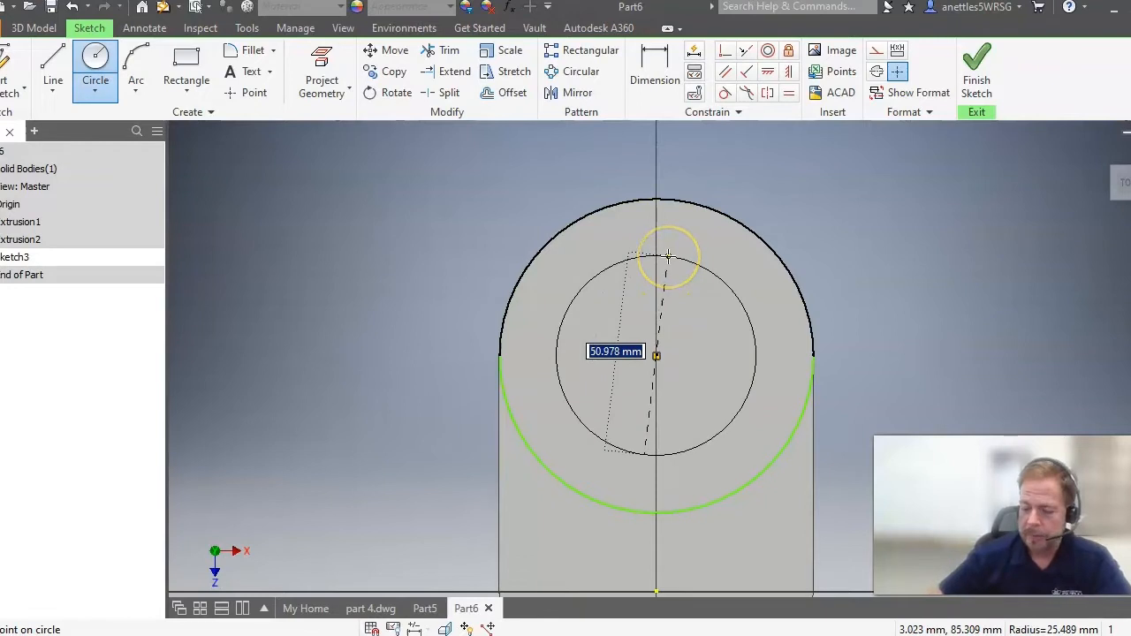
text(40)
key(Return)
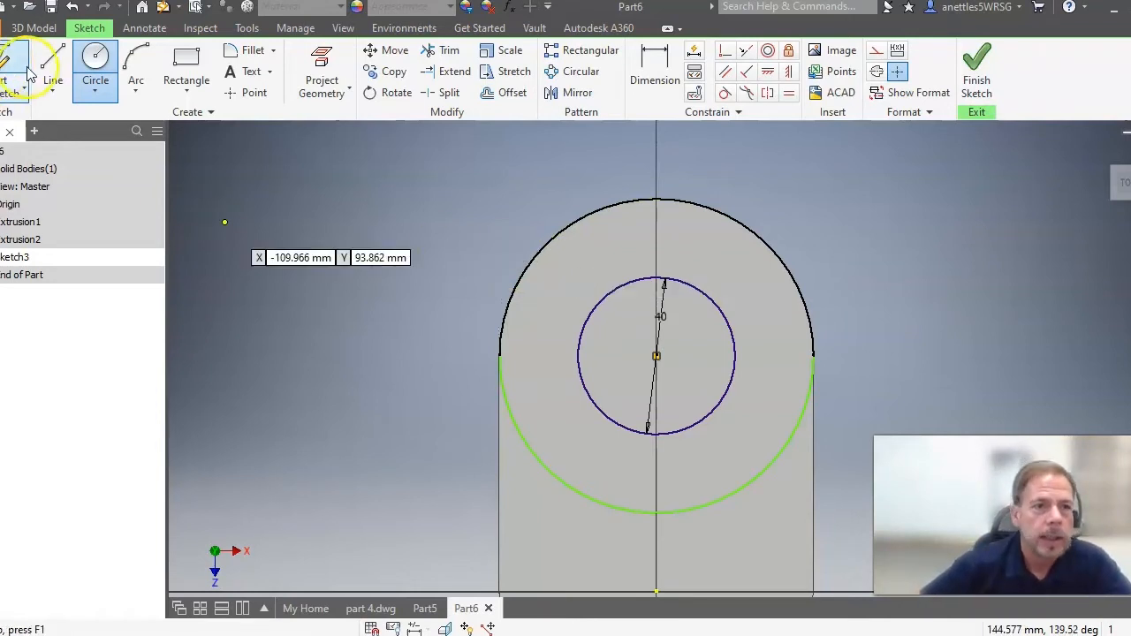
Step: Draw a horizontal 80 mm line through the circles' center, joining the two ends of the base's rounded edge
click(62, 84)
click(79, 121)
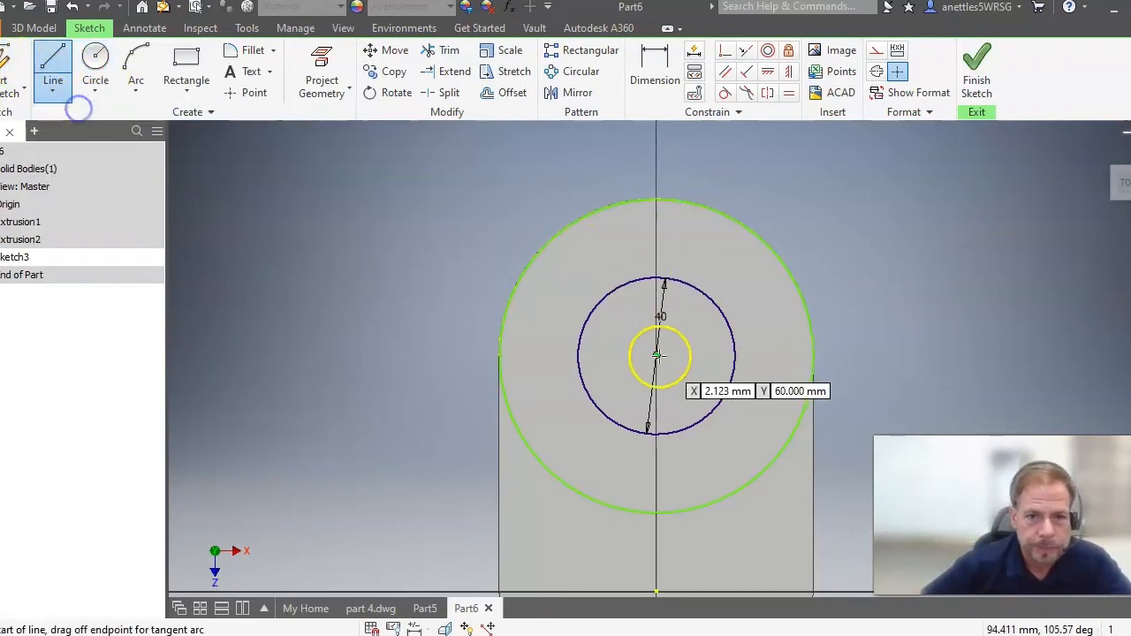
click(500, 354)
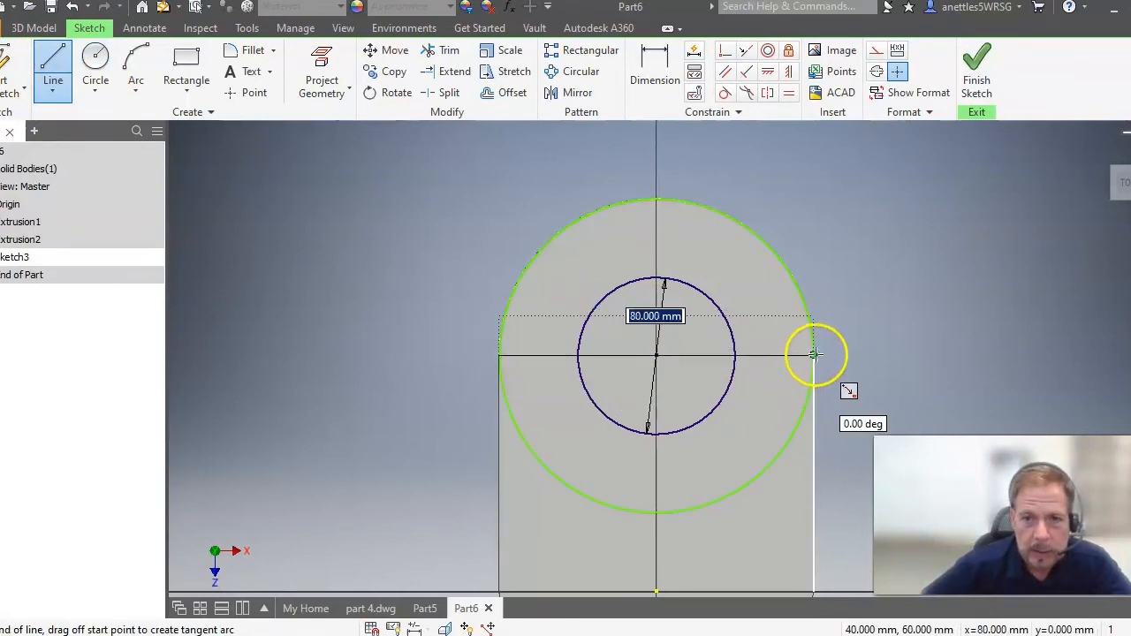
click(814, 355)
right_click(848, 289)
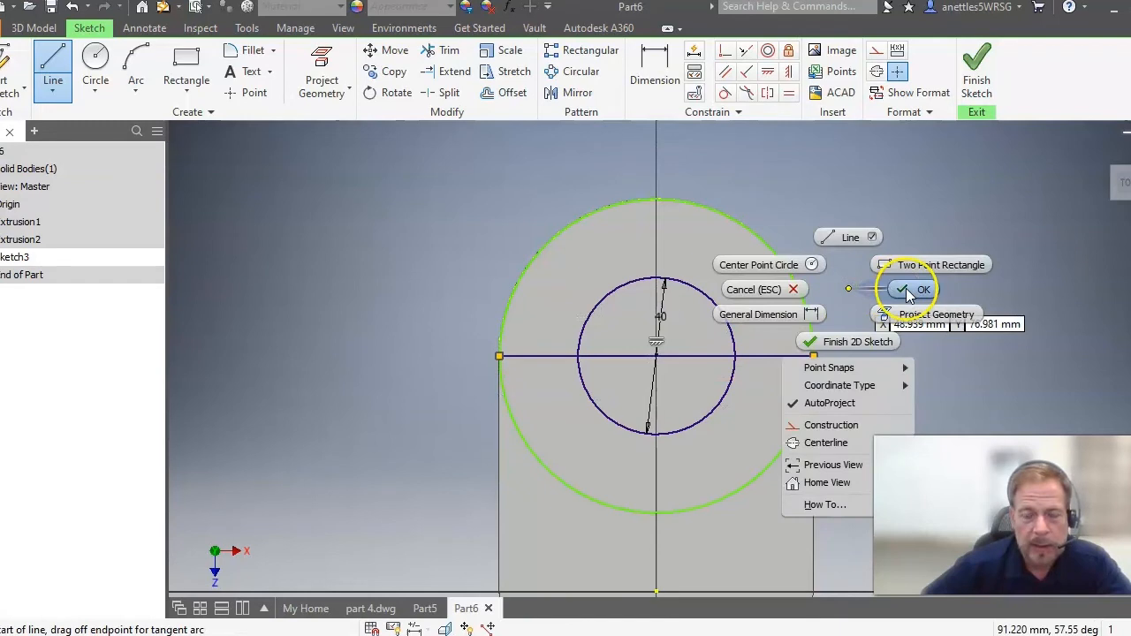
click(908, 291)
Step: Trim the lower halves of both concentric circles below the horizontal line
click(443, 52)
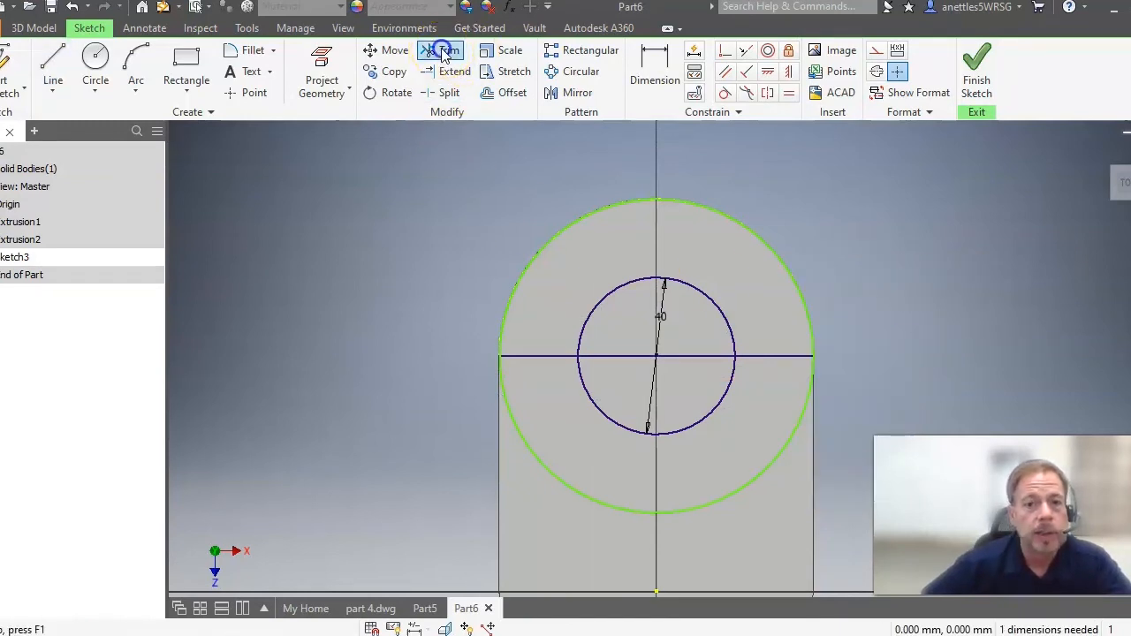
click(587, 497)
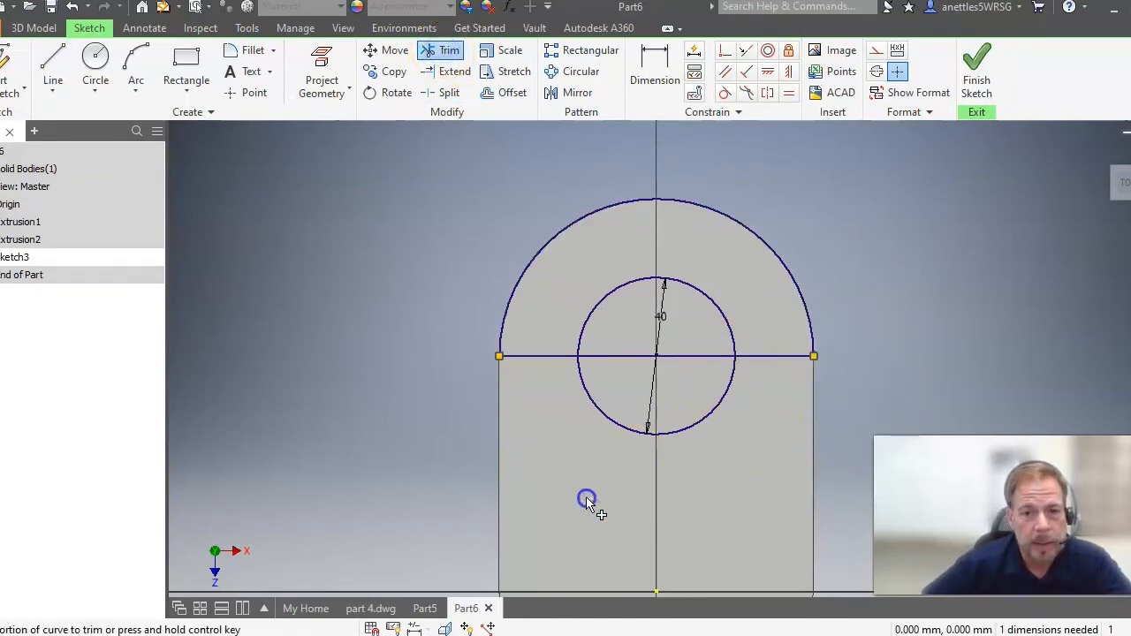
click(701, 423)
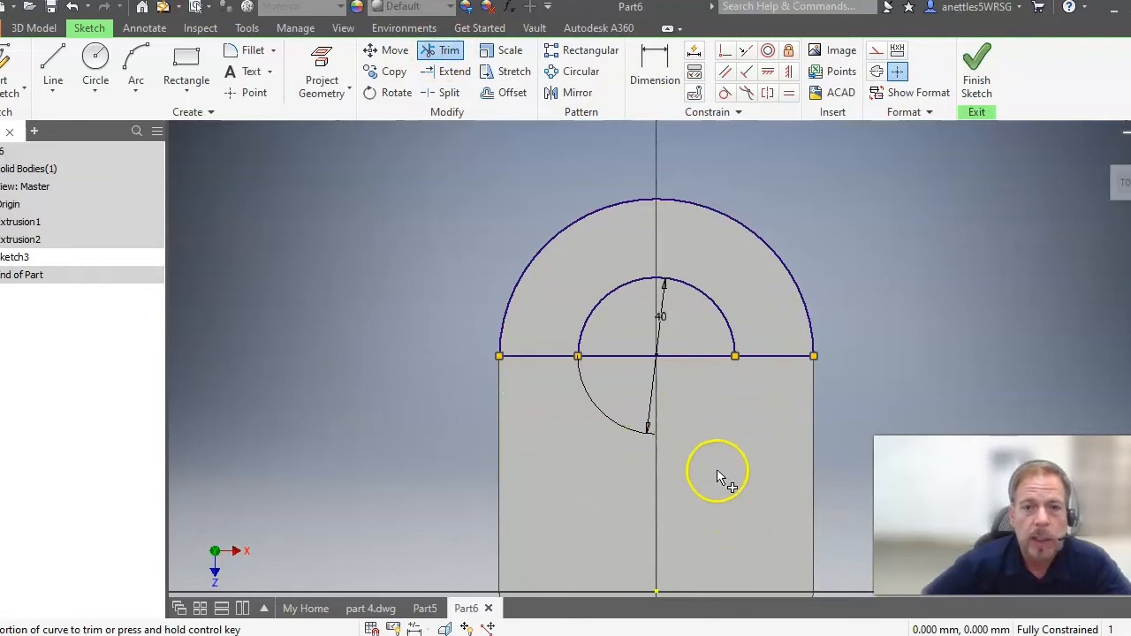
Step: Trim the horizontal line's middle segment inside the inner arc, leaving a closed half-ring profile, and finish the sketch
click(704, 358)
right_click(687, 390)
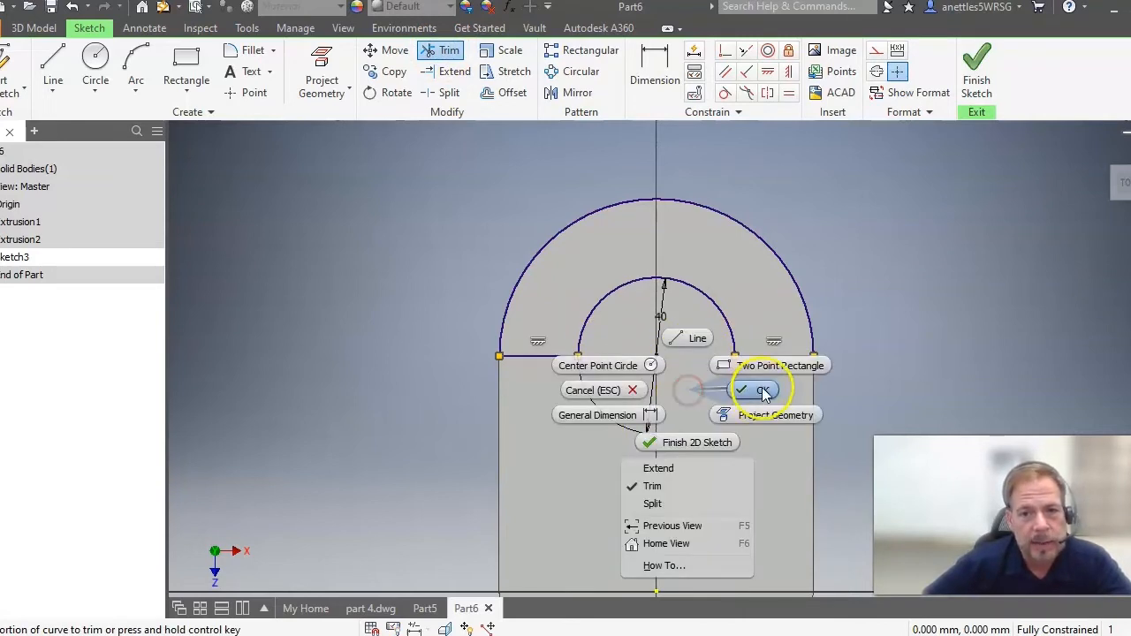
click(762, 391)
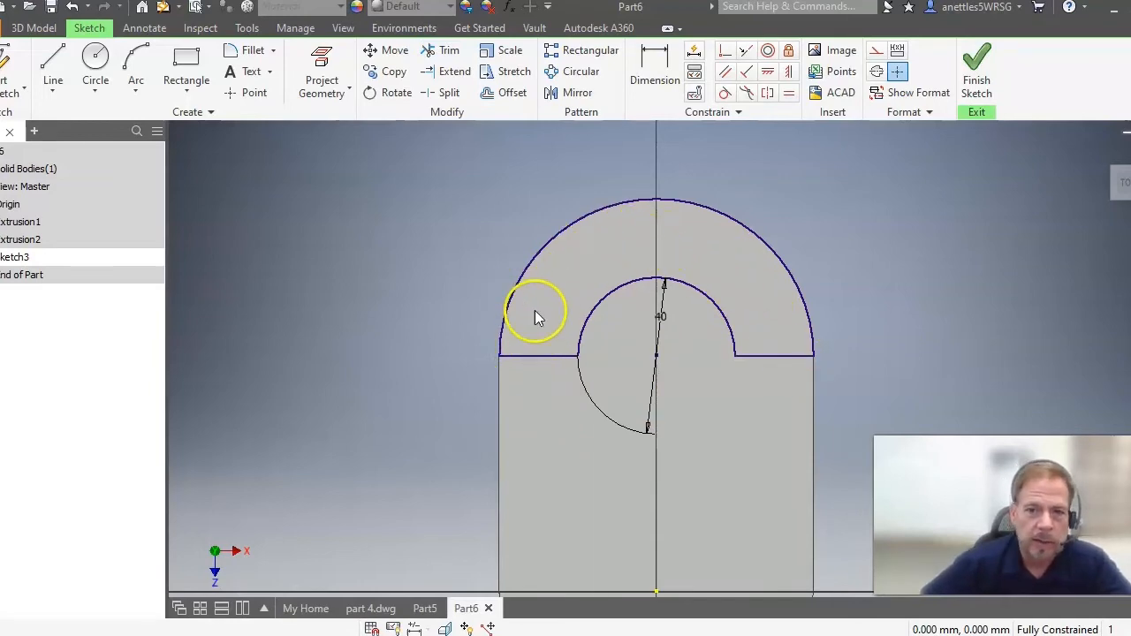
click(972, 75)
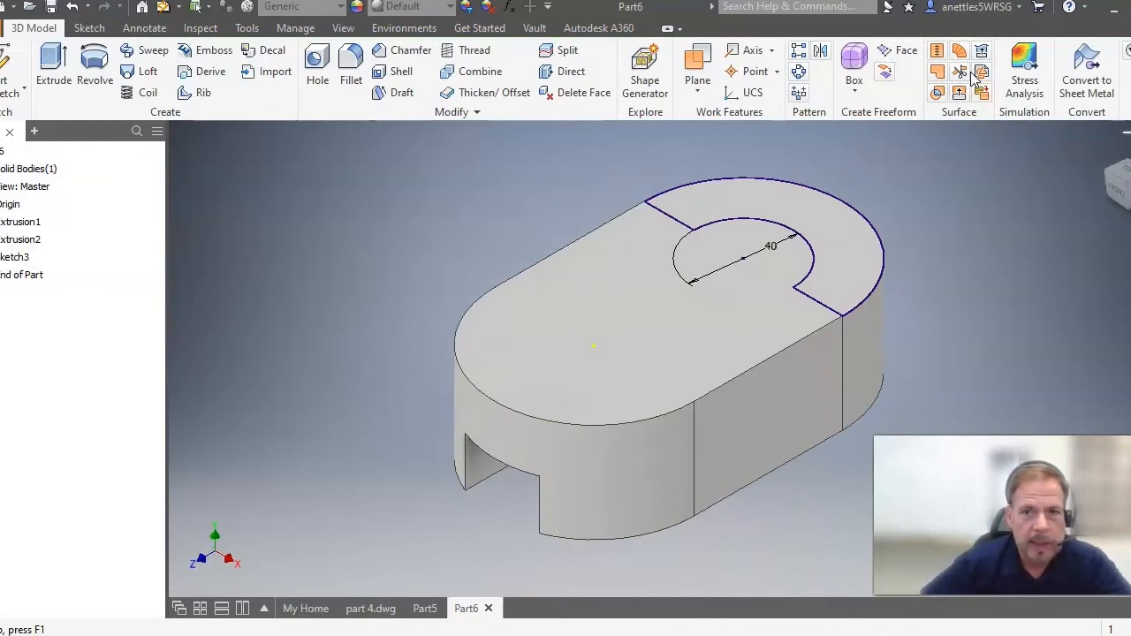
Step: Extrude the half-ring profile 30 mm upward from the base's top face
click(53, 79)
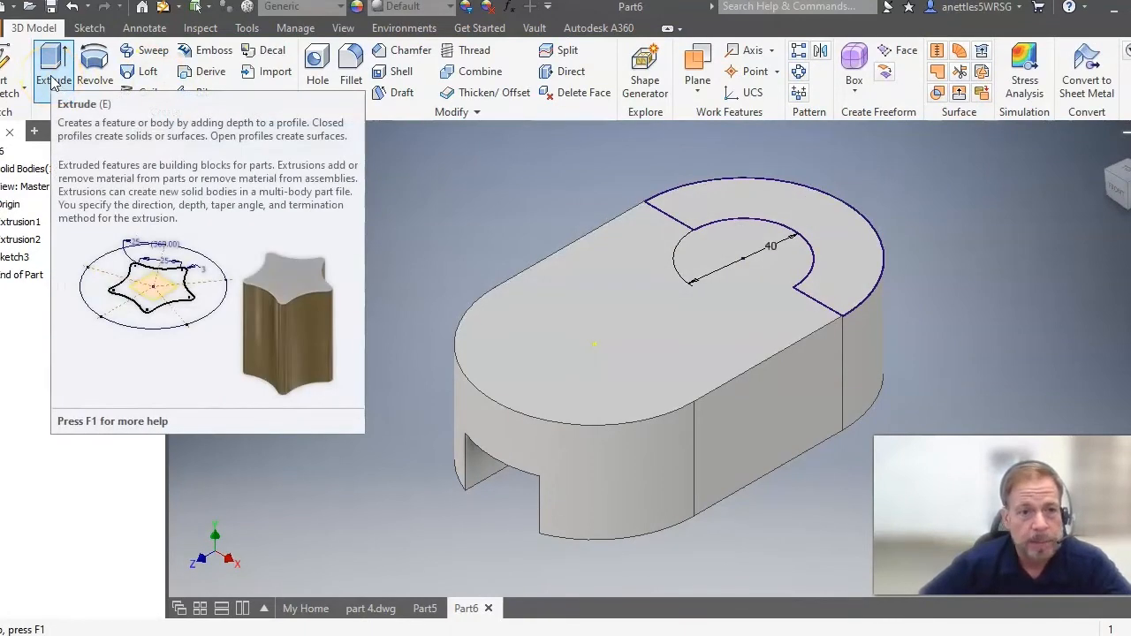
click(53, 79)
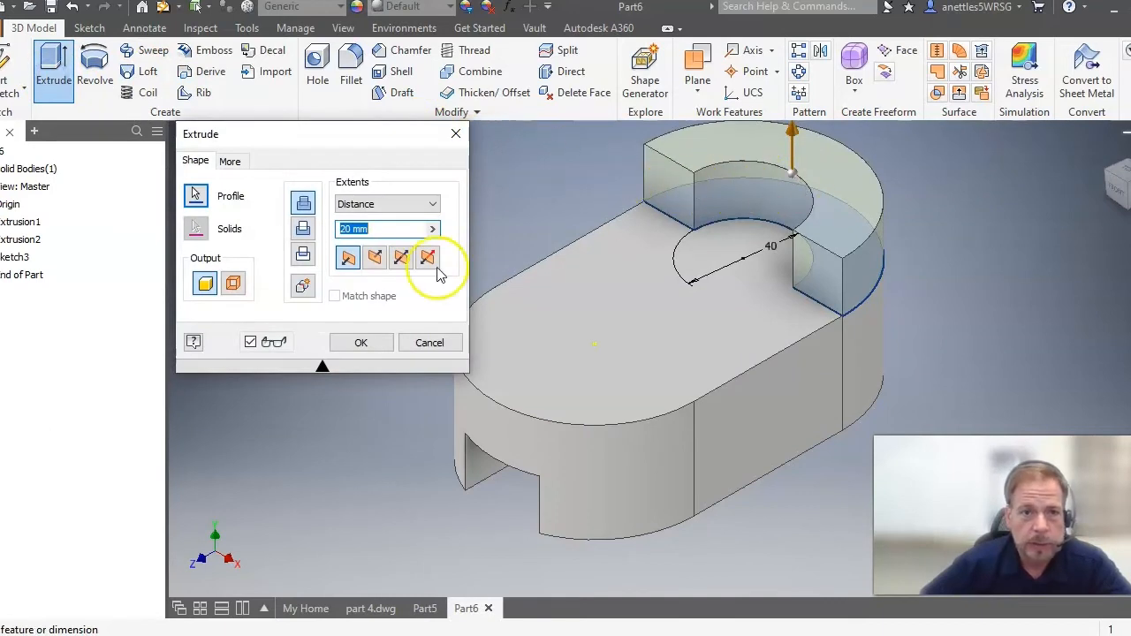
click(349, 228)
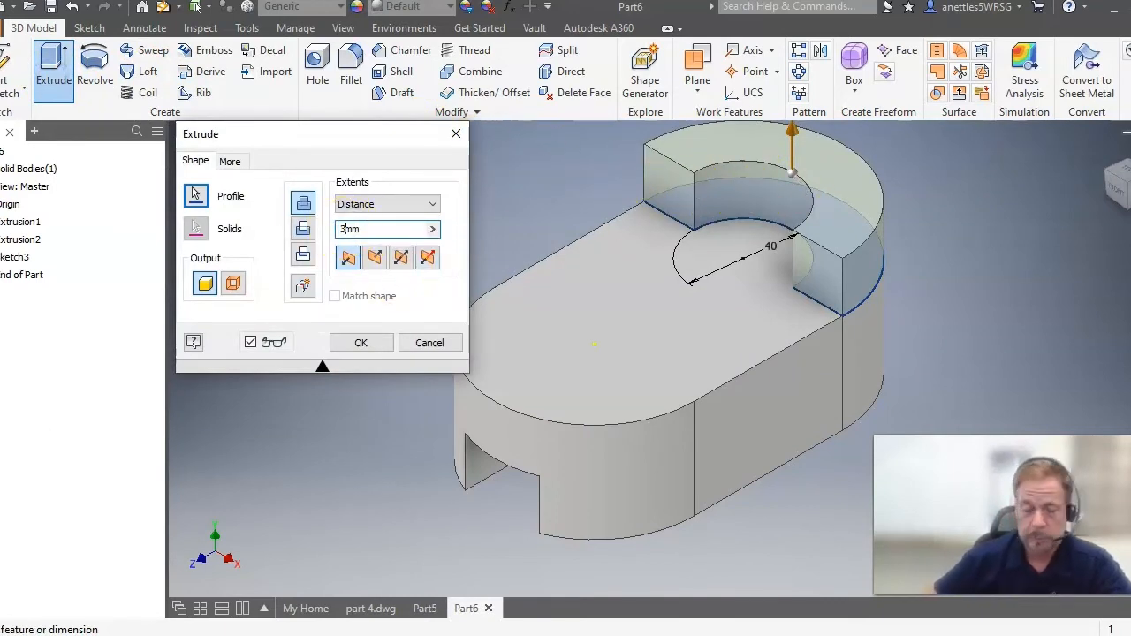
key(Return)
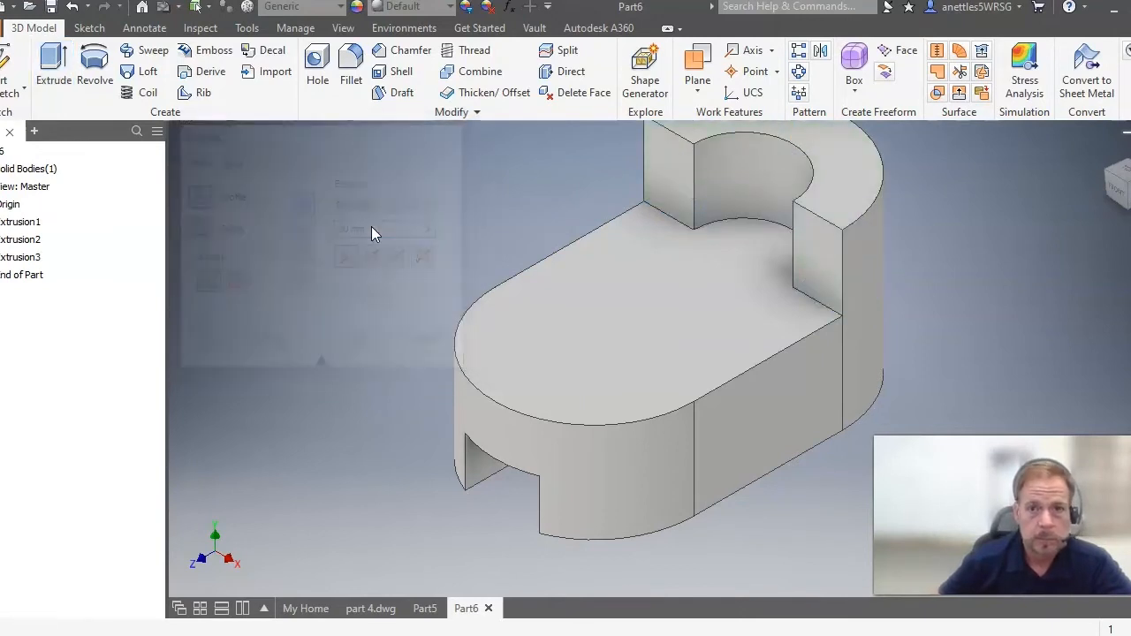
Step: Start a 2D sketch on the flat long side face of the base
click(322, 629)
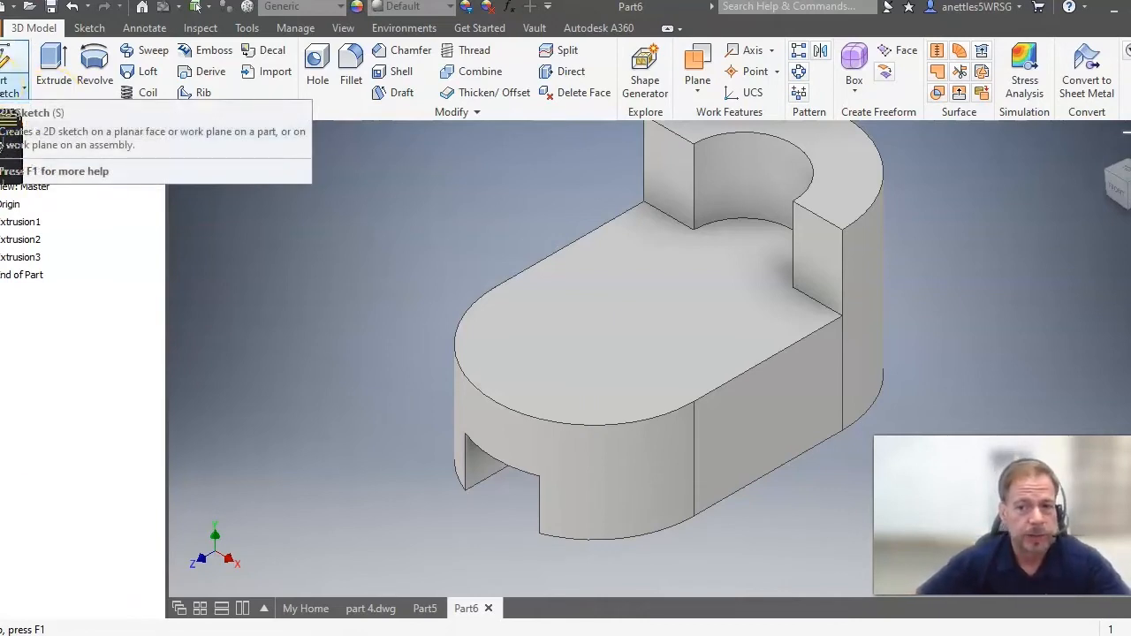
click(5, 89)
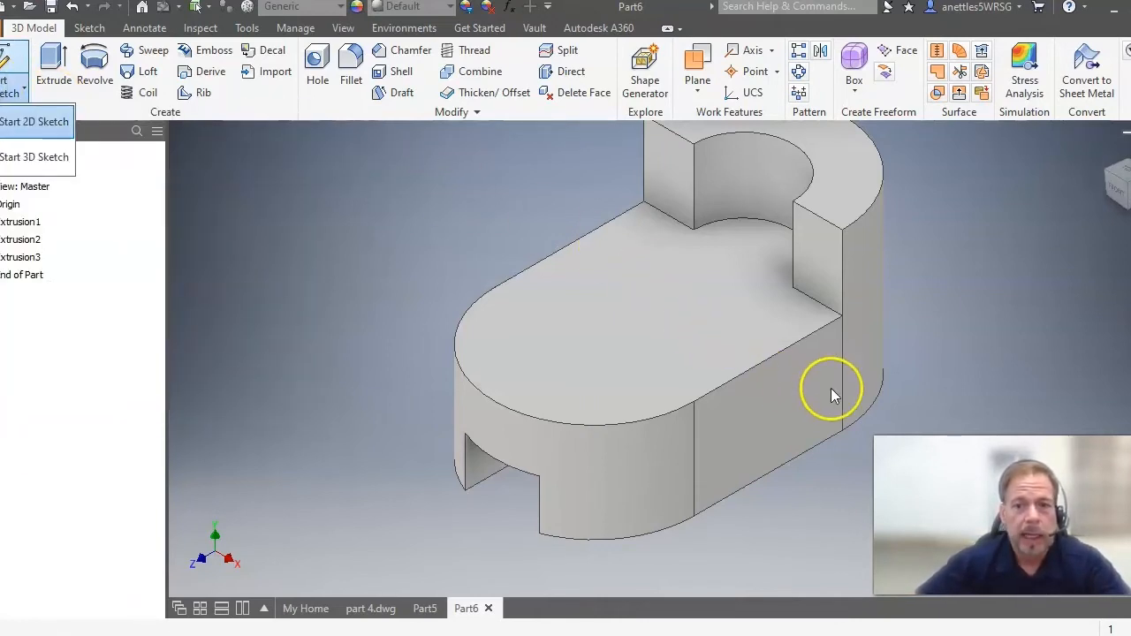
click(40, 124)
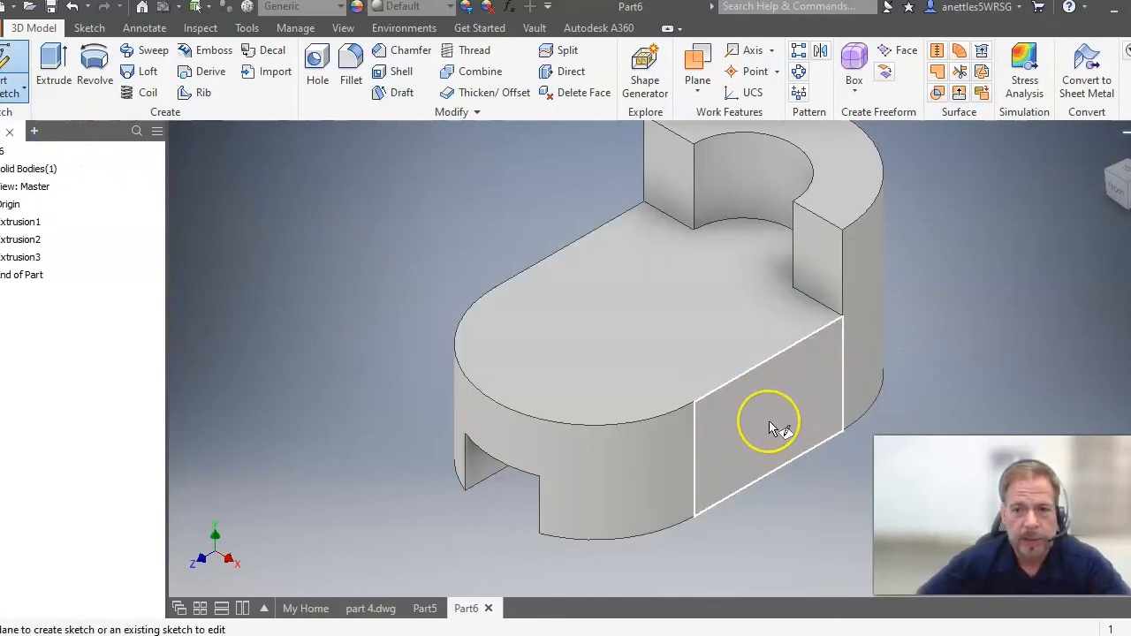
mouse_move(769, 421)
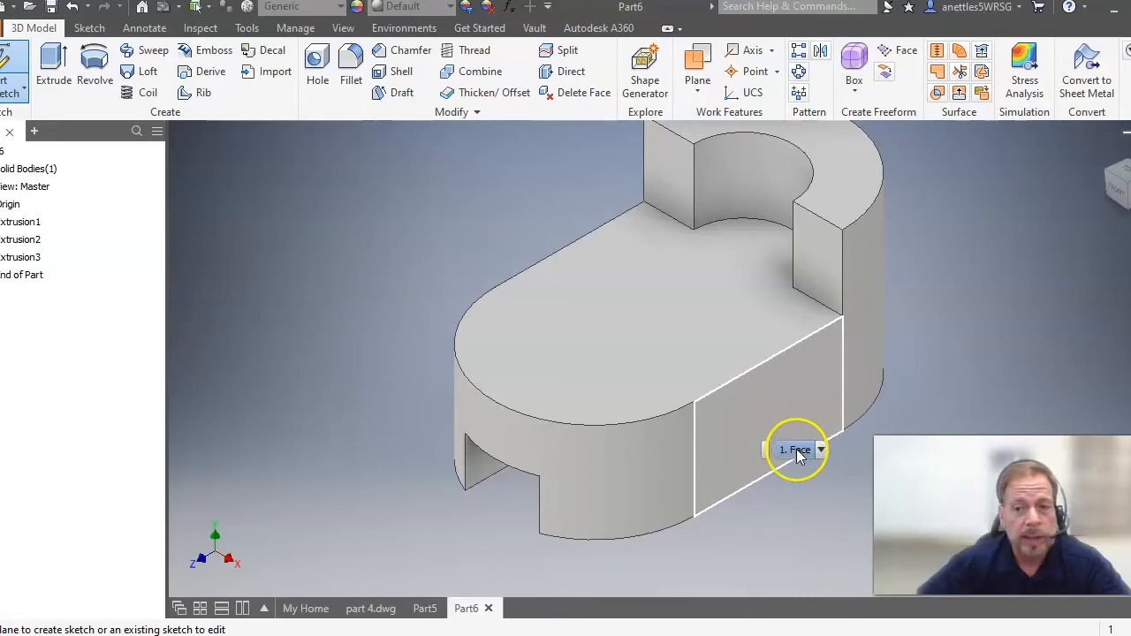
click(788, 411)
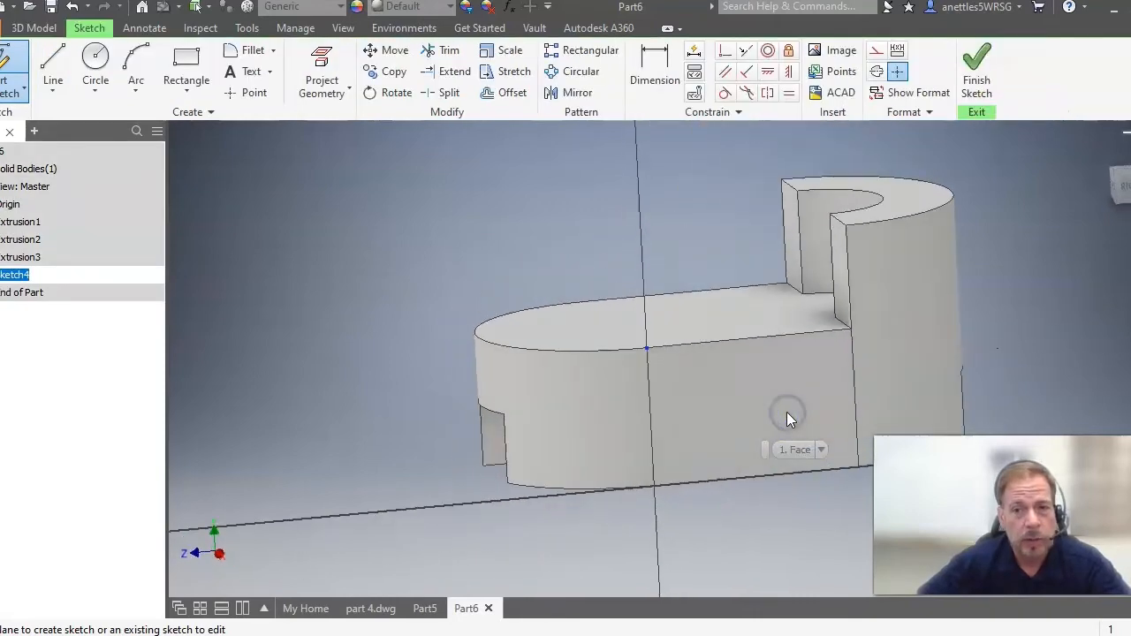
Step: Draw a vertical line about 28.7 mm long up the half-ring's front edge from the base's top edge
click(51, 61)
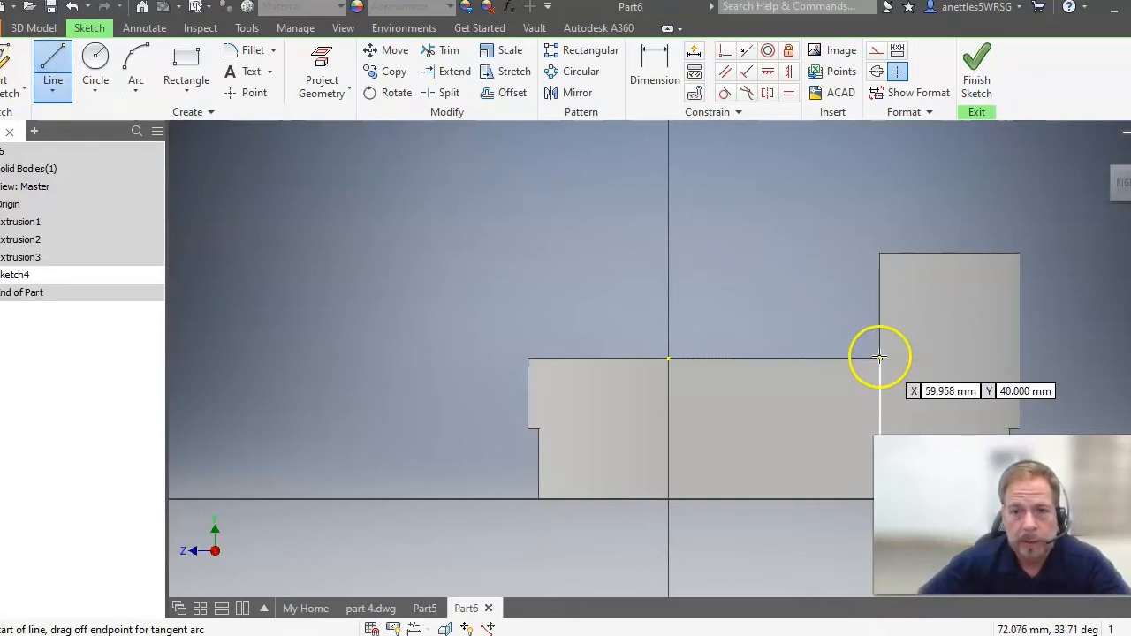
click(878, 357)
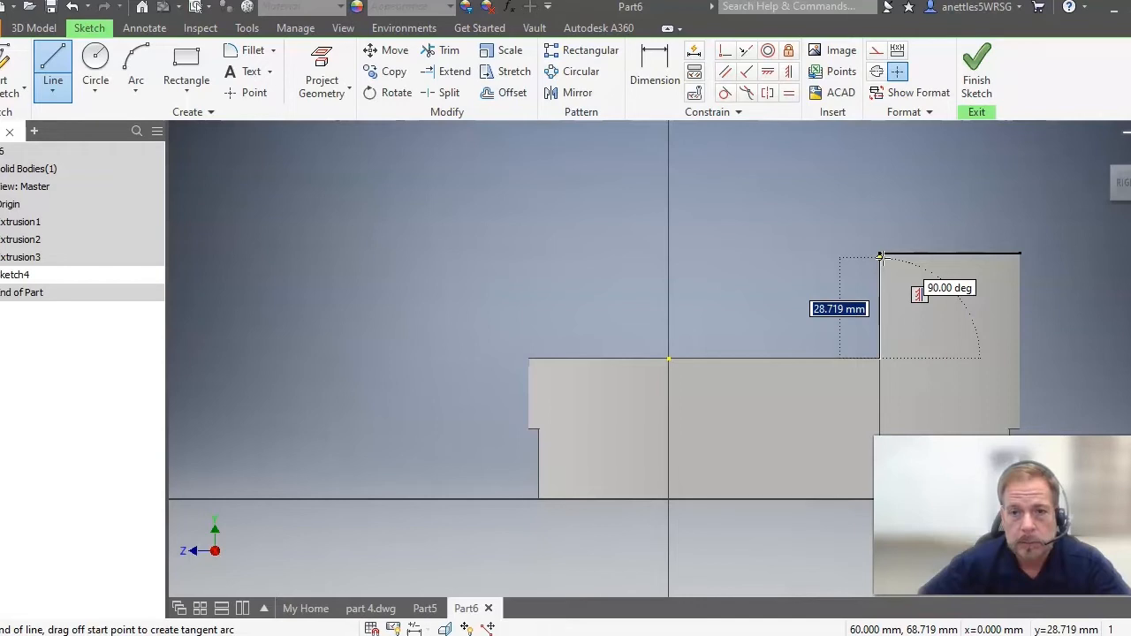
click(879, 255)
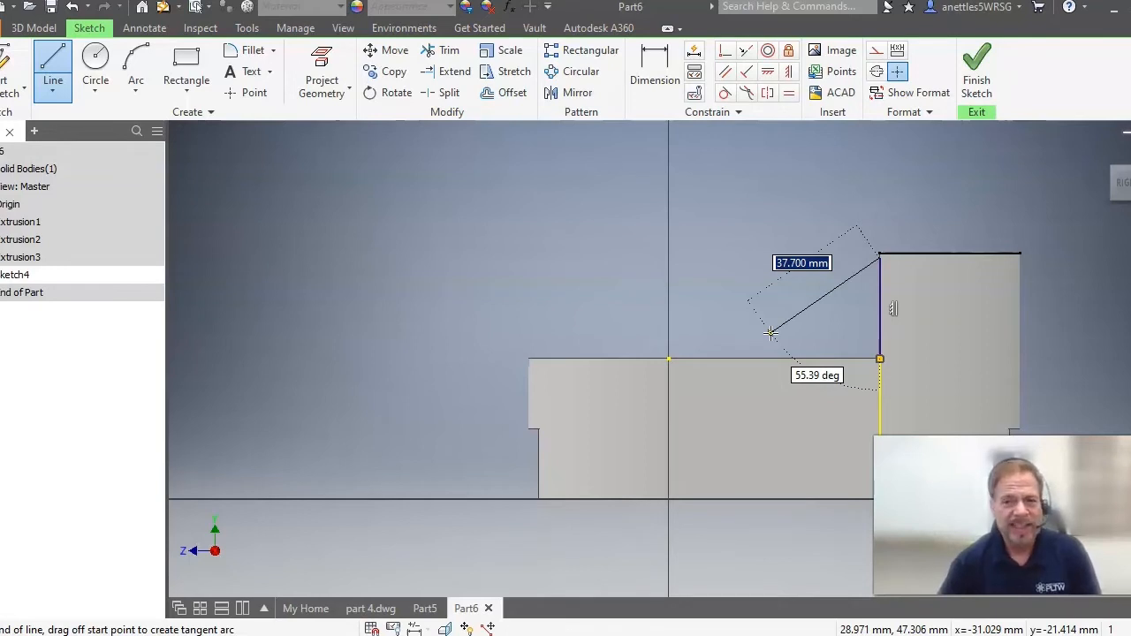
Step: Draw a sloping line at 45 degrees from the vertical line's upper end down toward the base's top edge
key(Tab)
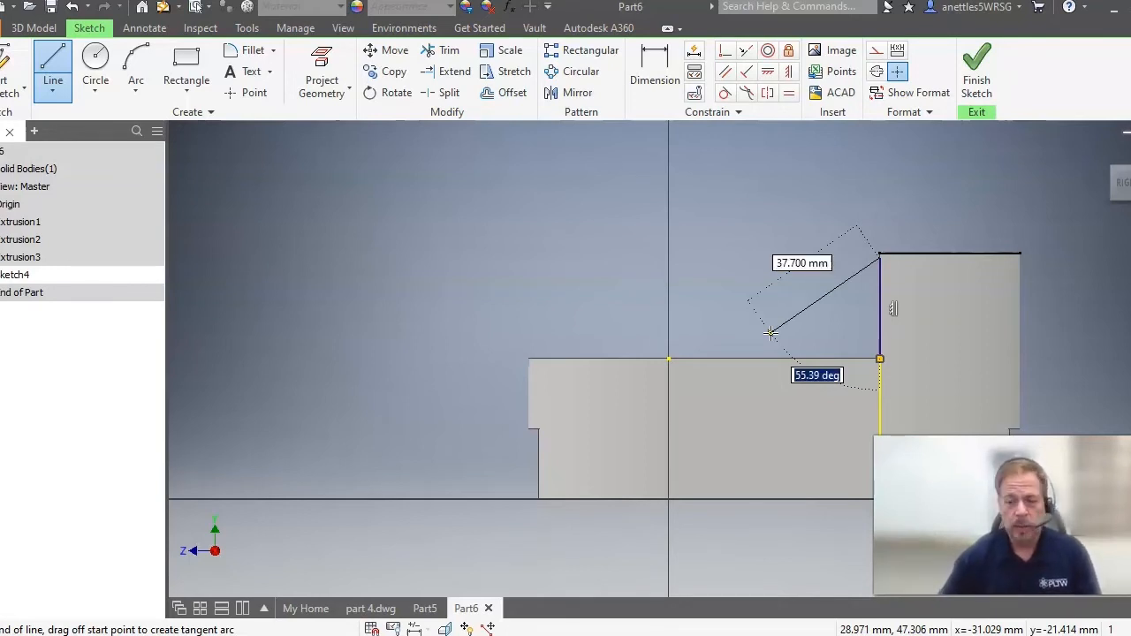
text(45)
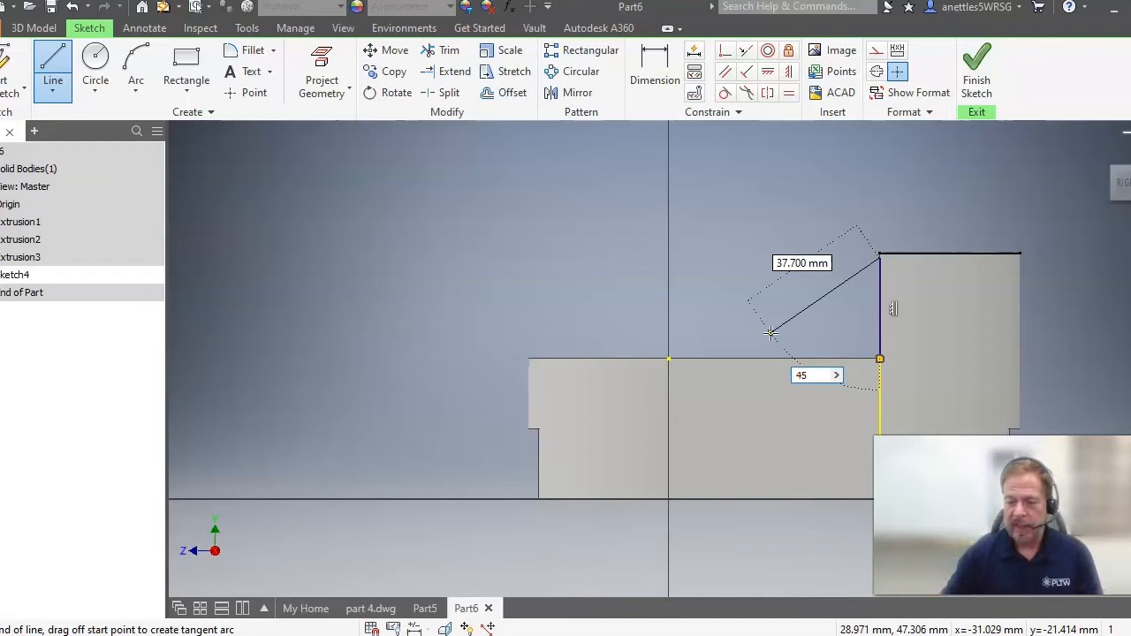
key(Return)
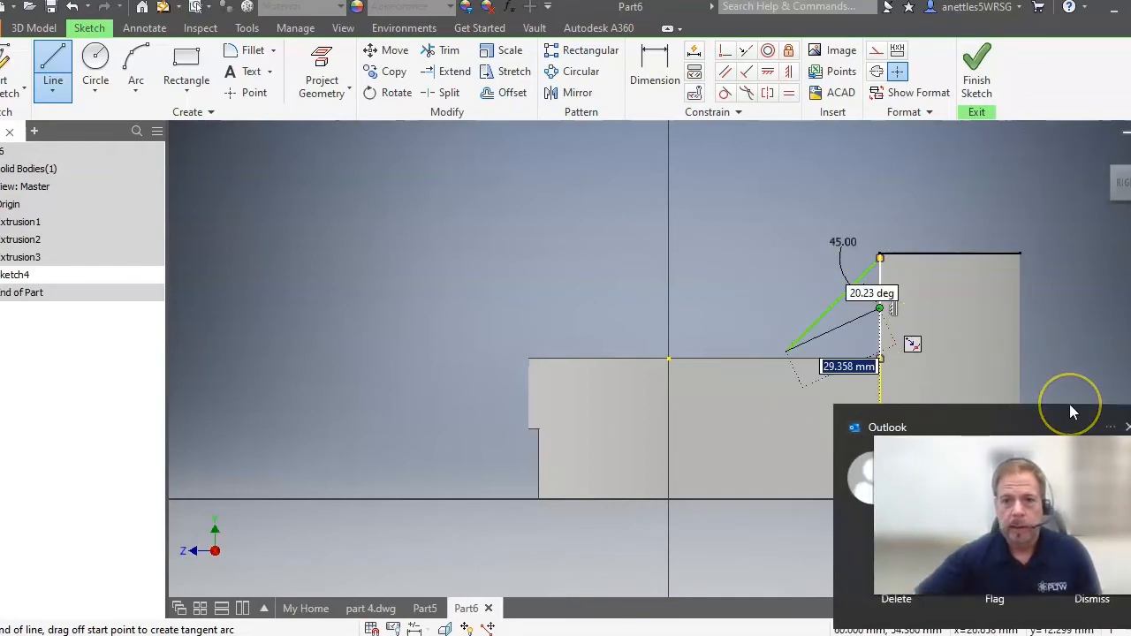
click(1126, 427)
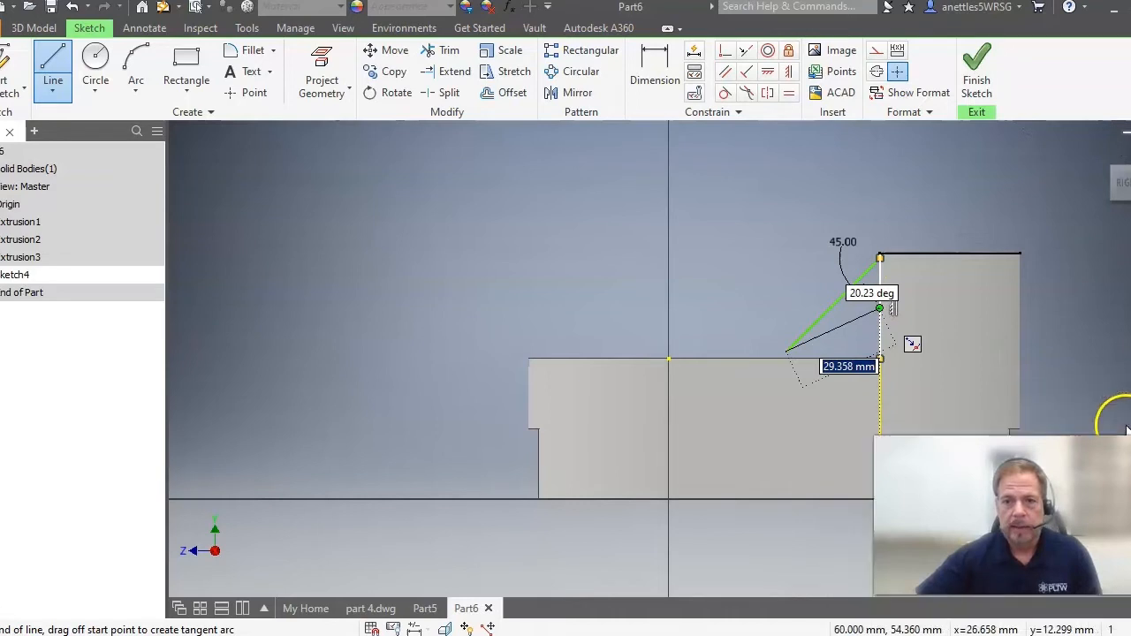
right_click(758, 316)
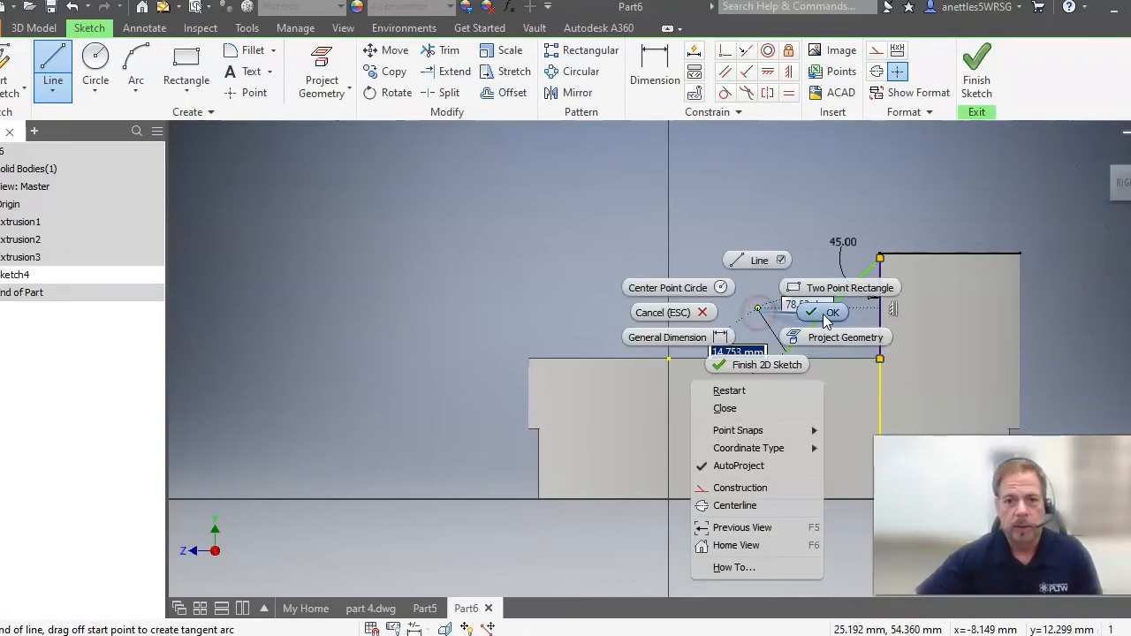
click(823, 316)
click(730, 318)
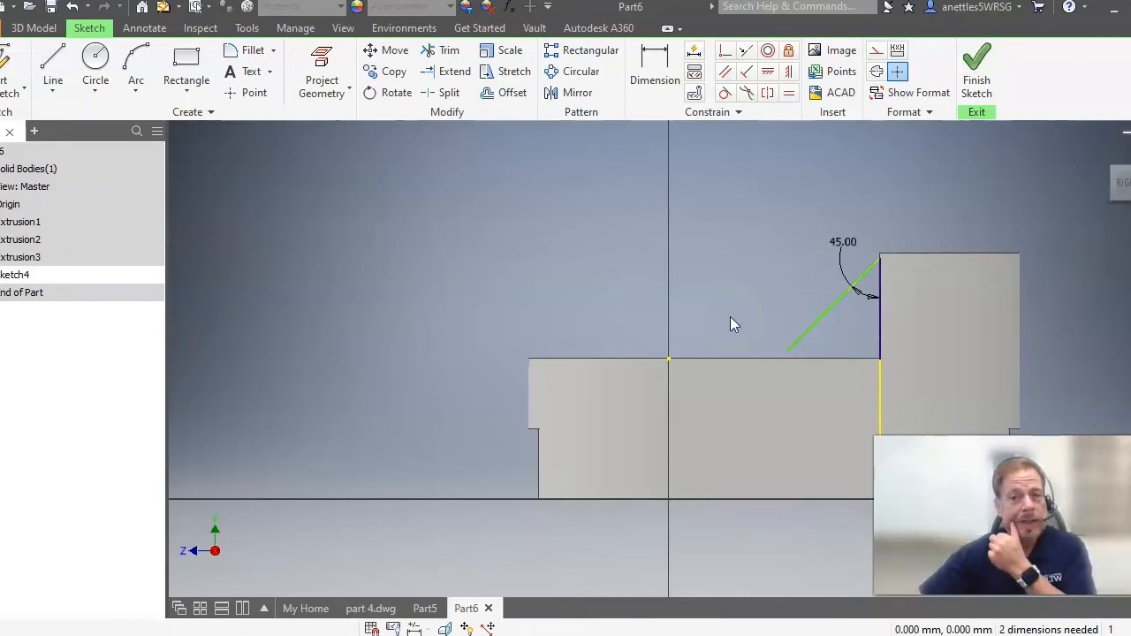
click(545, 263)
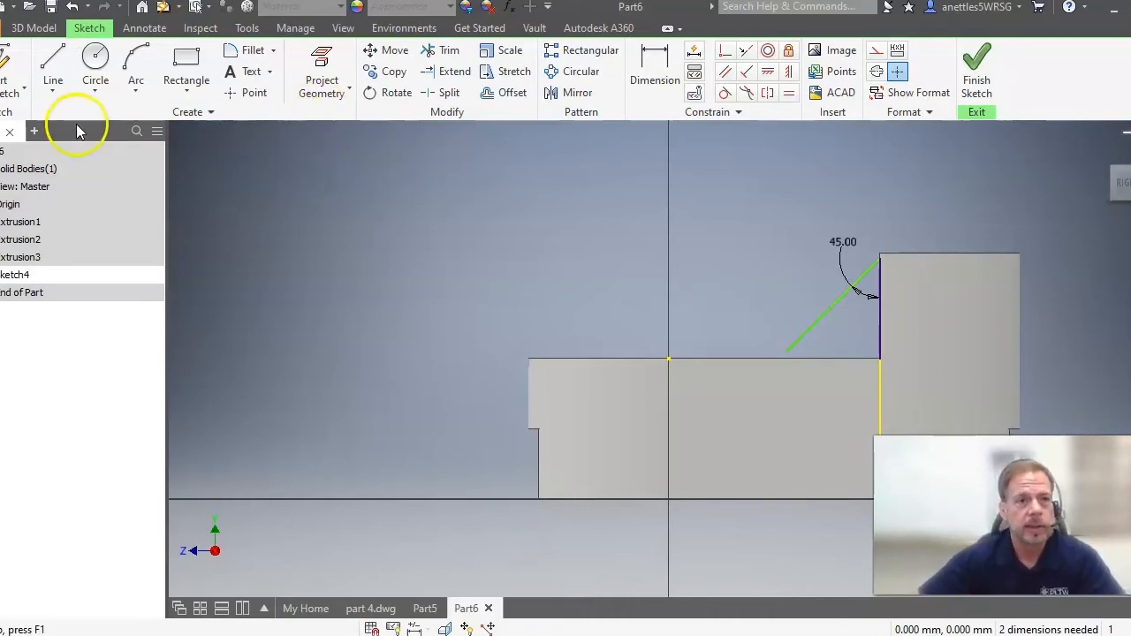
Step: Draw a horizontal line about 35 mm long on the base's top edge from the foot of the vertical line, past the sloping line
click(52, 90)
click(97, 116)
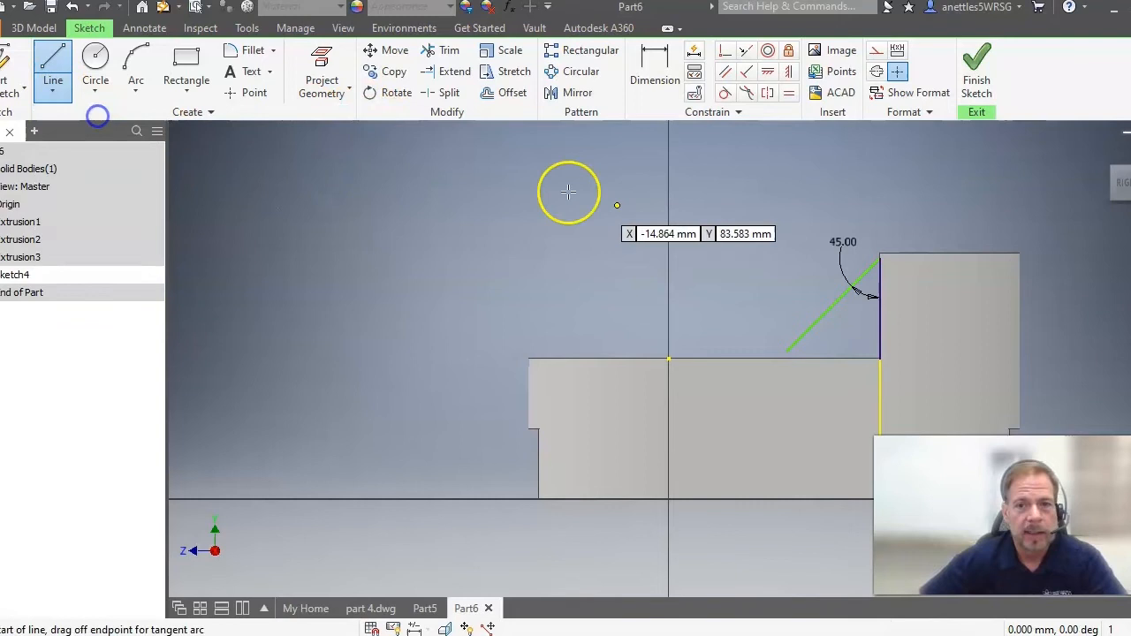
click(879, 358)
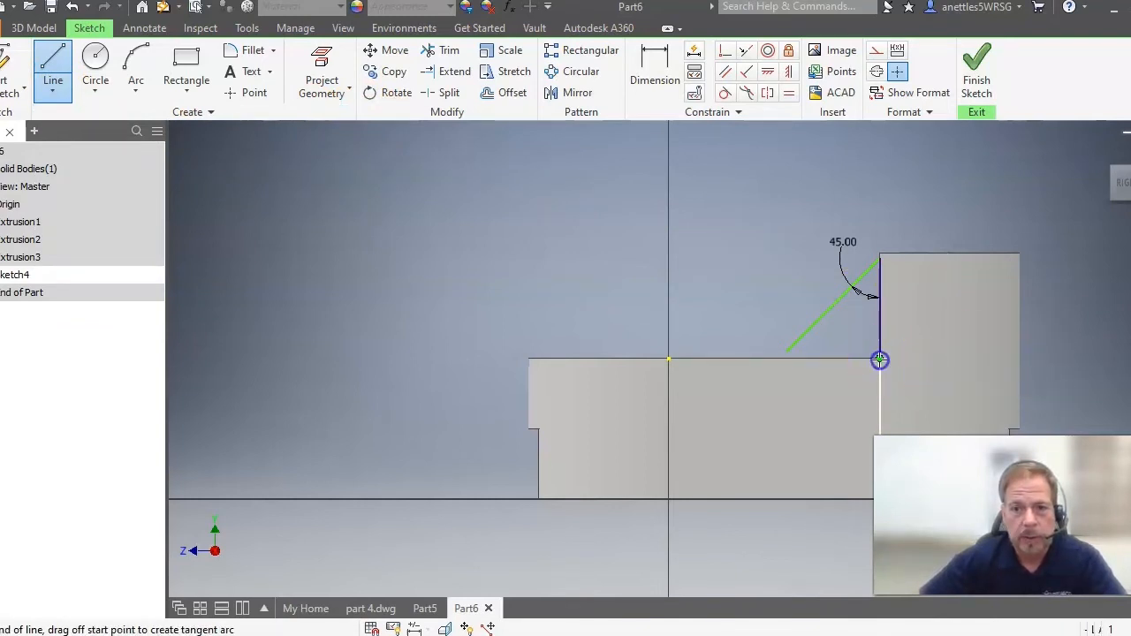
click(756, 359)
right_click(747, 305)
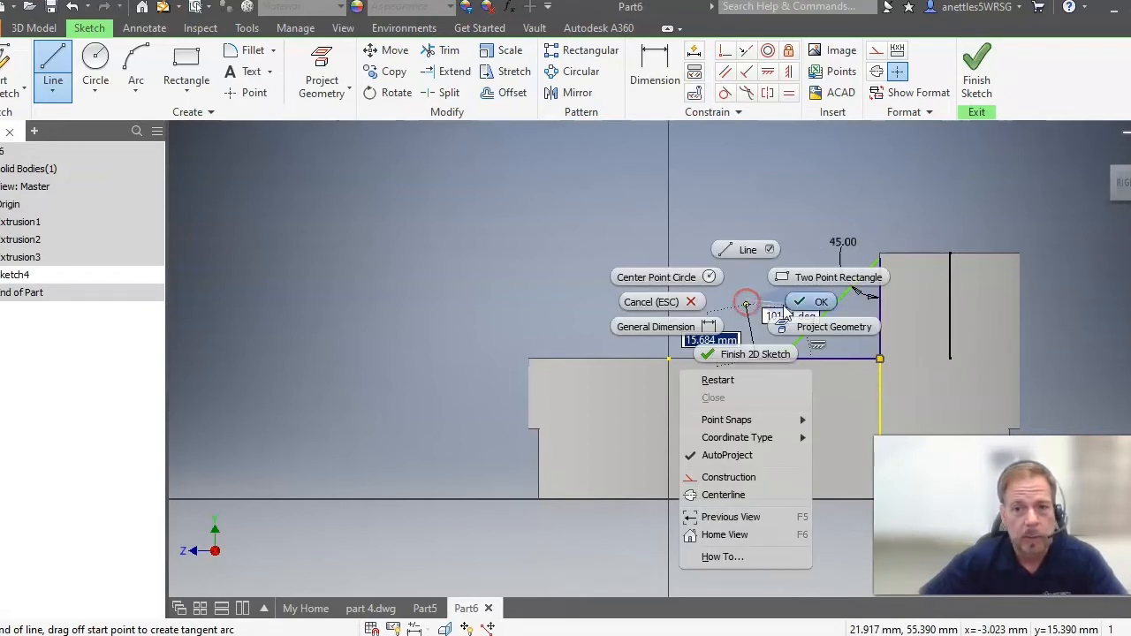
click(805, 302)
Step: Extend the 45-degree line's lower end to meet the horizontal line
click(444, 77)
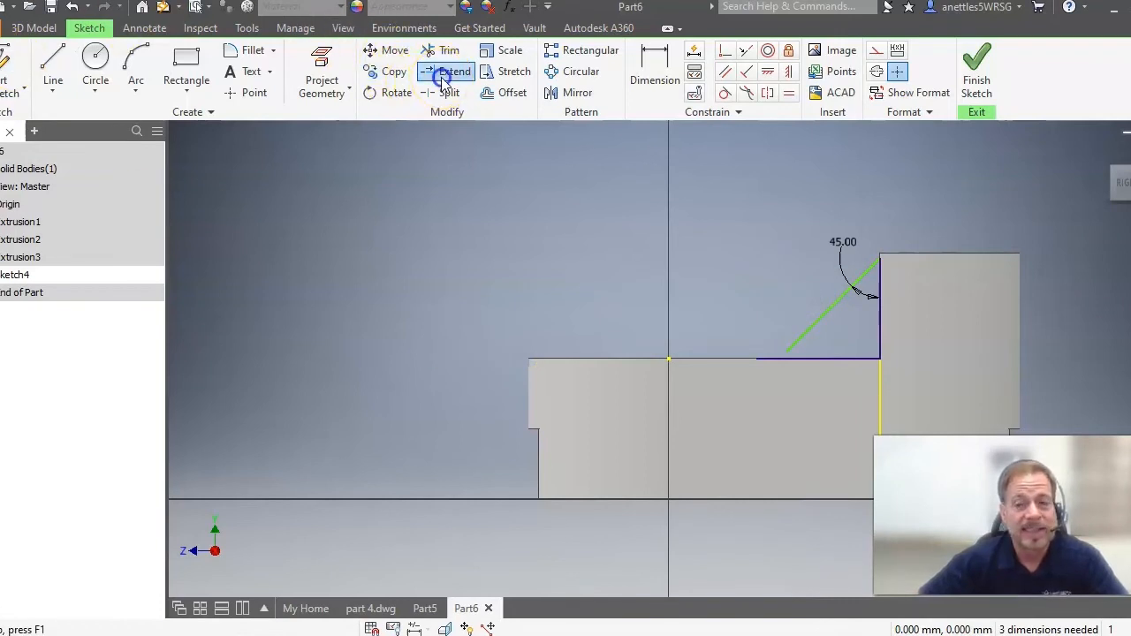
click(802, 337)
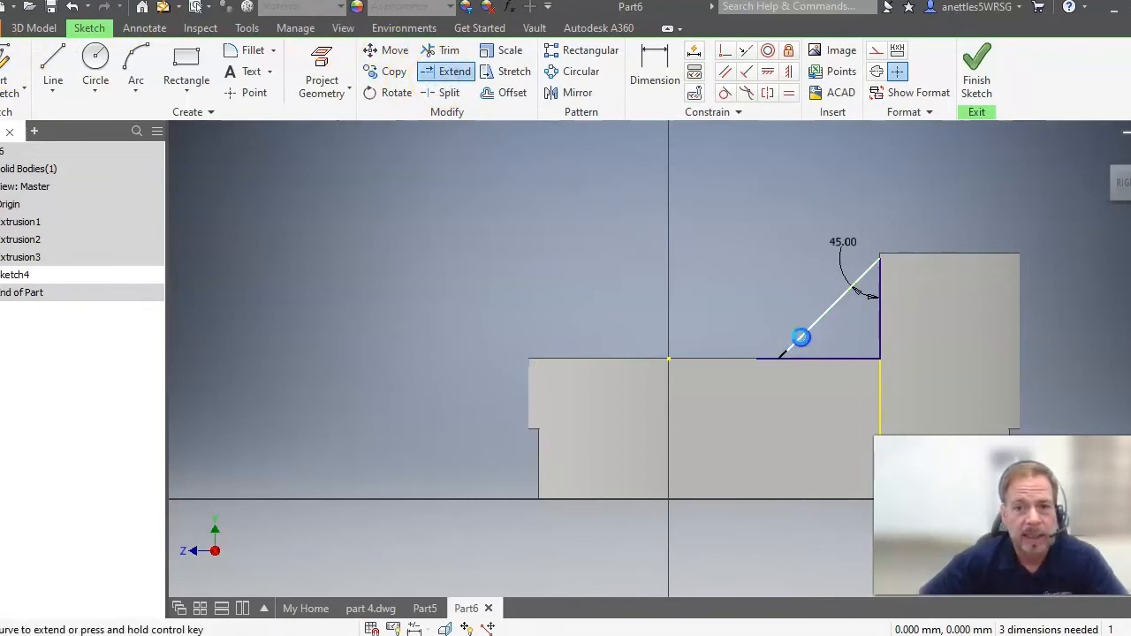
right_click(610, 220)
click(688, 219)
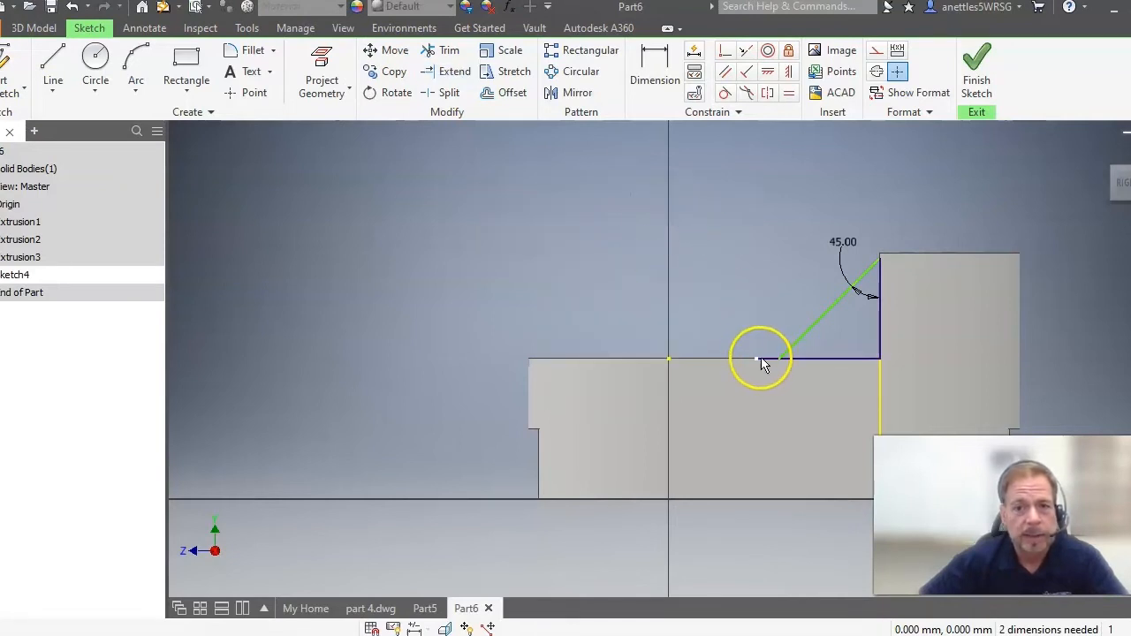
Step: Trim the part of the horizontal line that overhangs beyond the 45-degree line to close the triangle
click(443, 50)
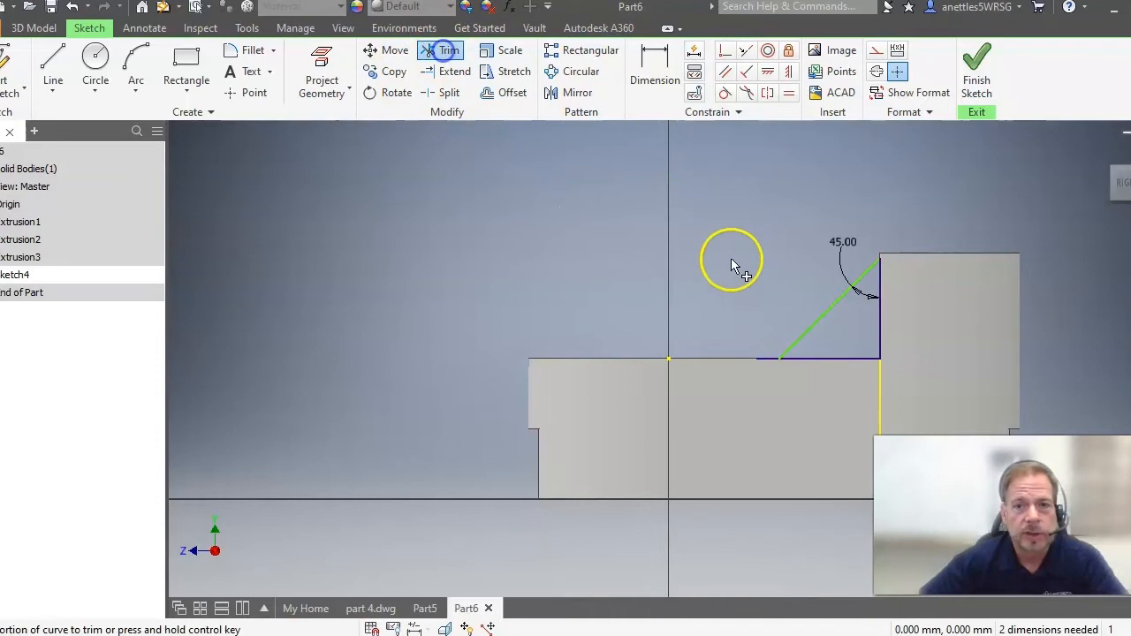
click(759, 362)
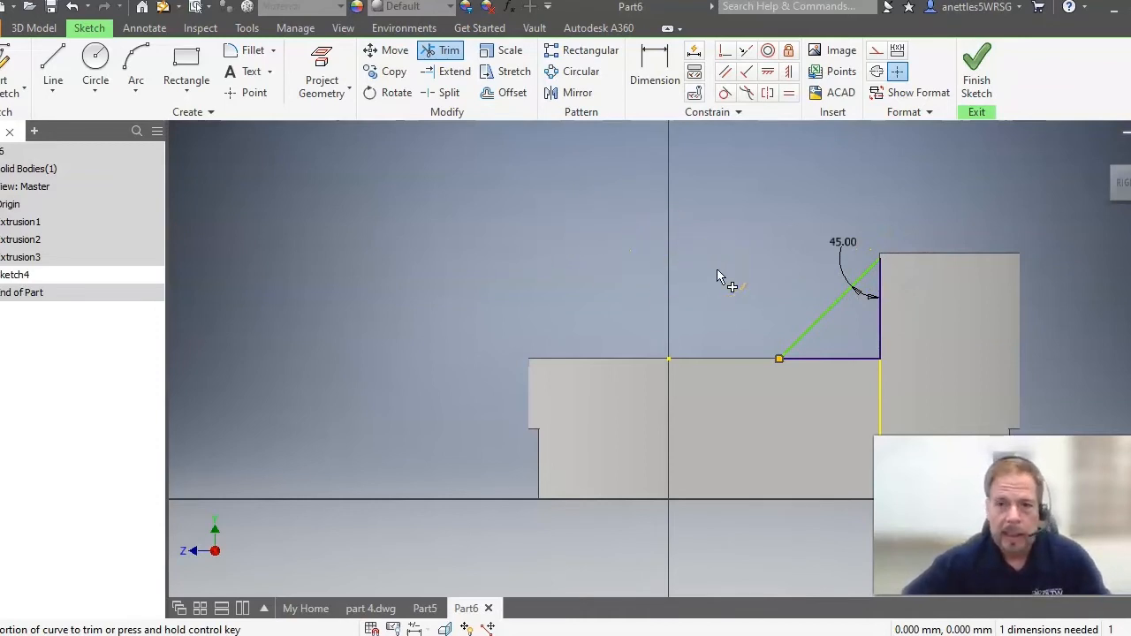
key(Escape)
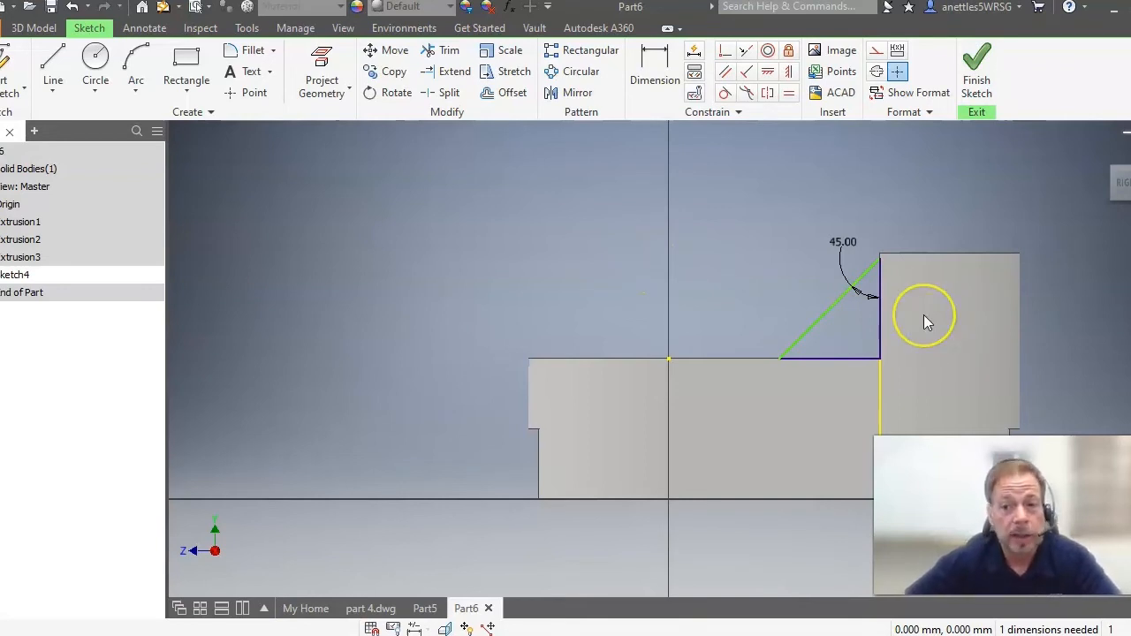
Step: Try to stretch the triangle's vertical line so its upper end reaches the half-ring's top corner
scroll(924, 314, up, 2)
scroll(923, 314, down, 8)
scroll(923, 314, up, 5)
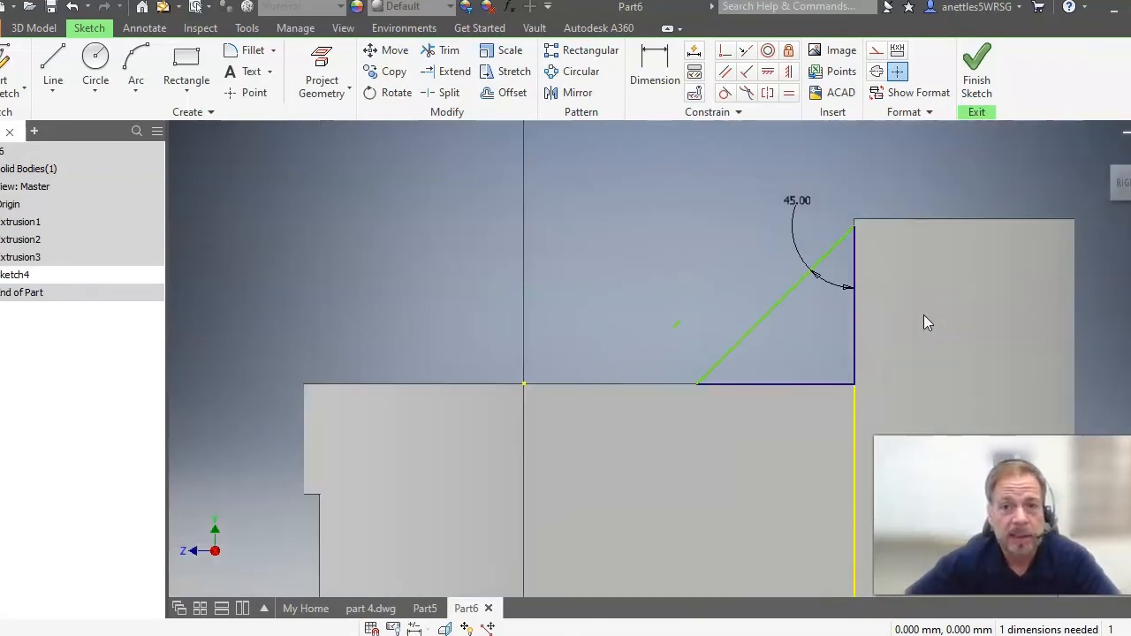
scroll(923, 314, down, 3)
click(792, 182)
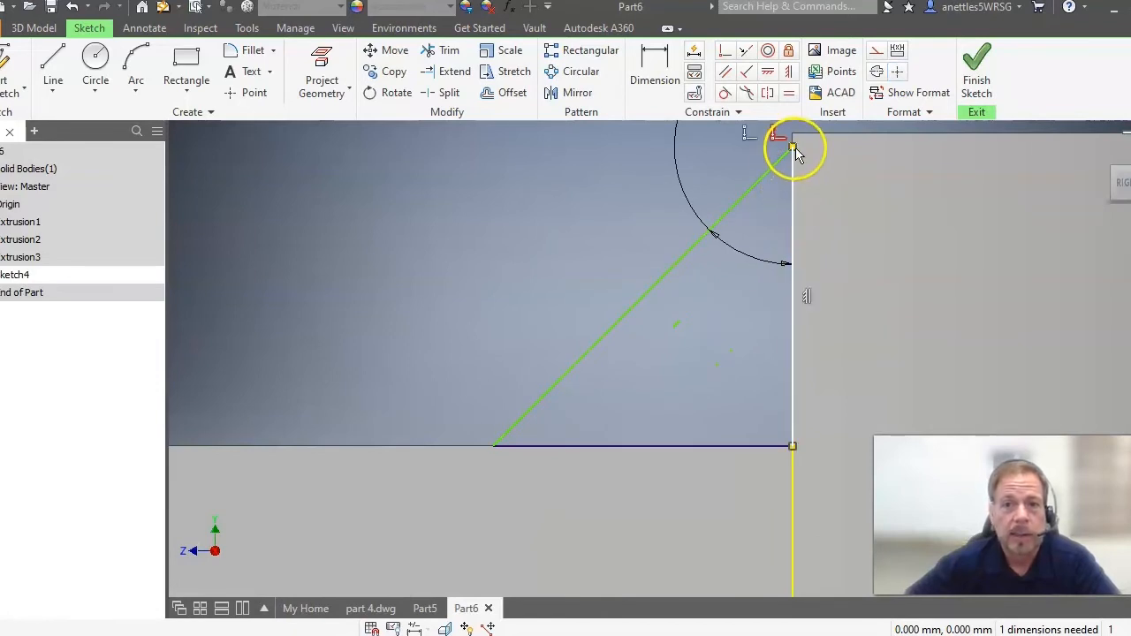
click(796, 146)
drag(795, 145, 800, 131)
Step: Delete the 45-degree angle dimension between the sloping line and the vertical line
click(708, 248)
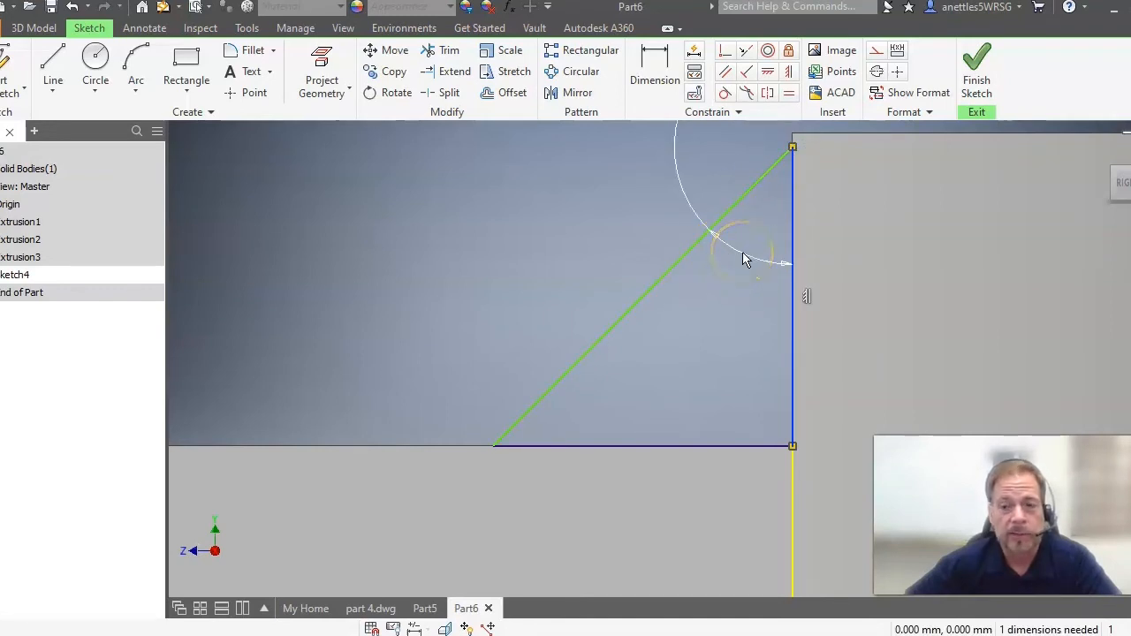
right_click(742, 252)
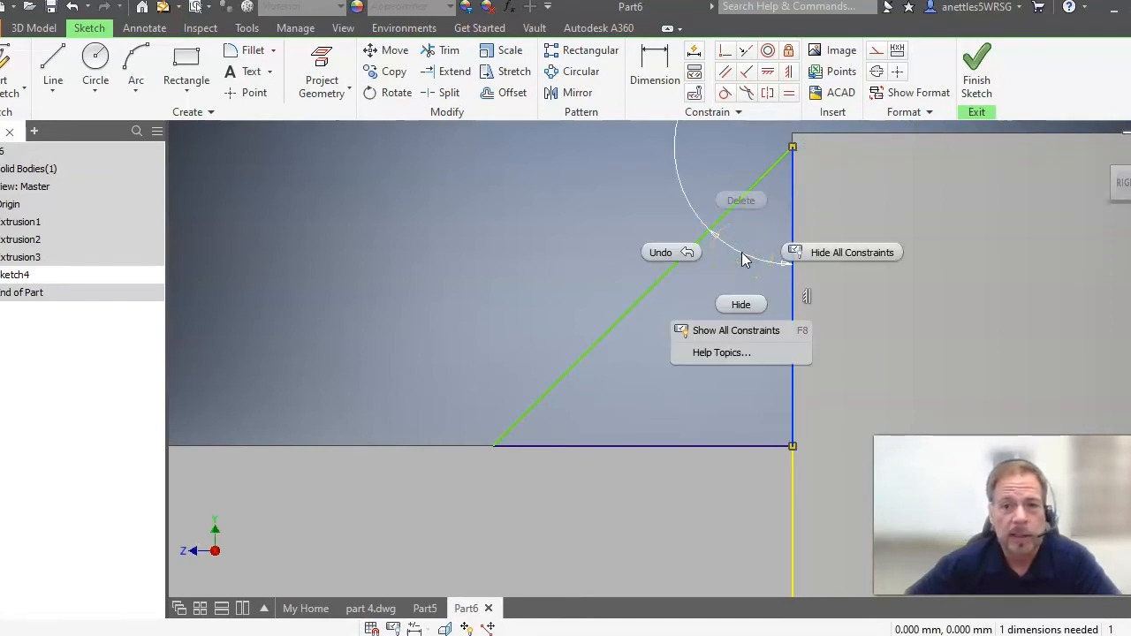
click(694, 185)
click(695, 185)
right_click(681, 196)
click(682, 139)
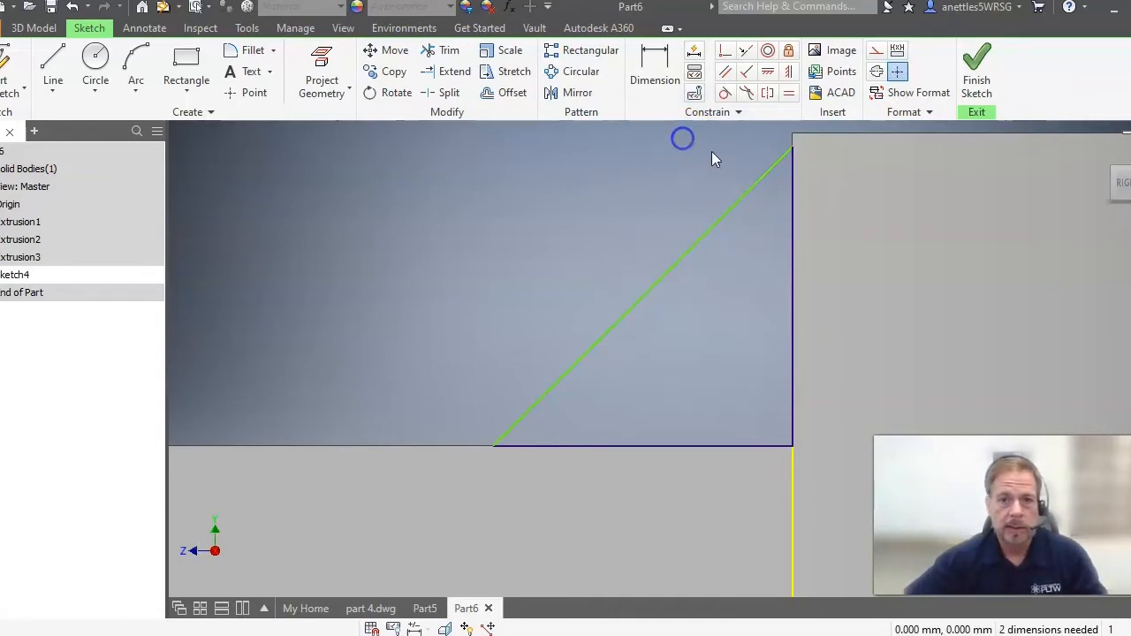
Step: Delete the triangle's vertical line and its sloping line
click(797, 191)
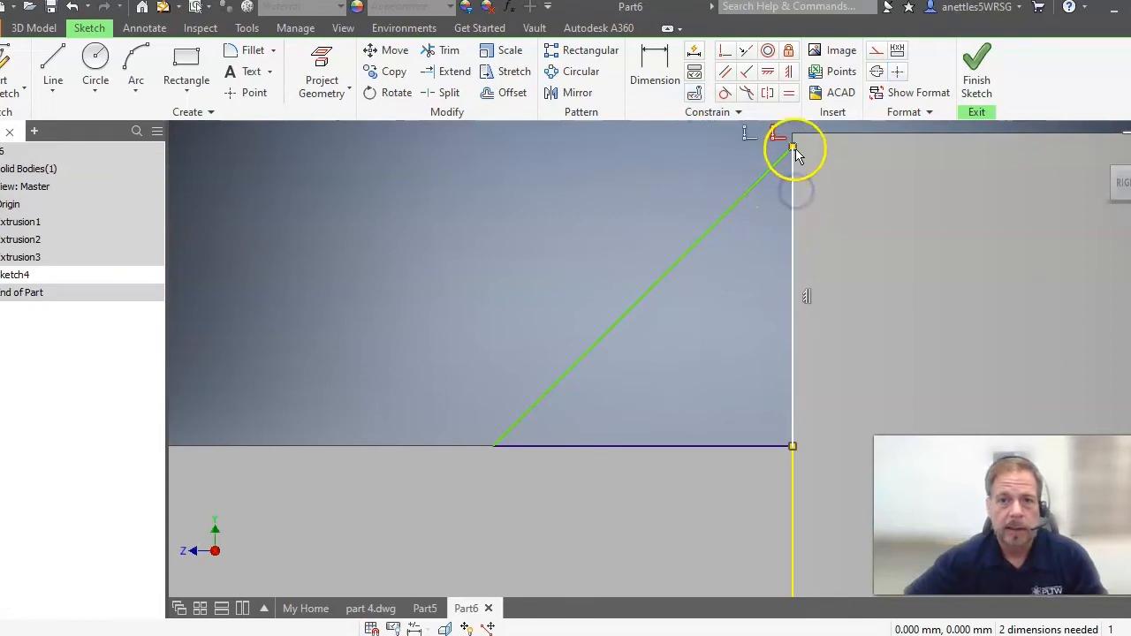
drag(795, 149, 791, 122)
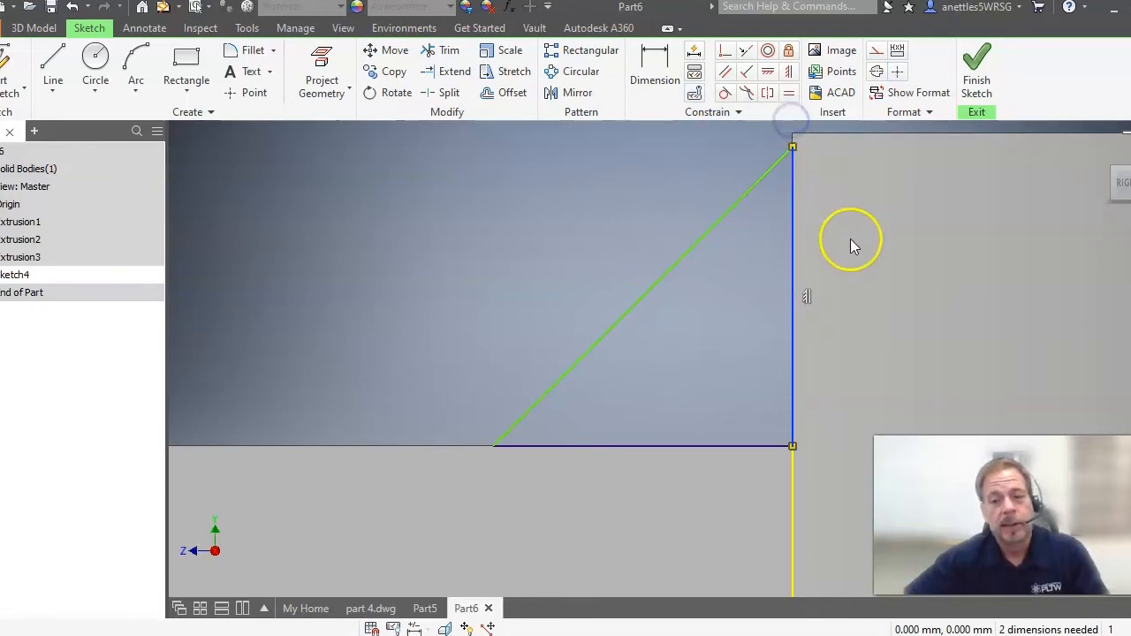
right_click(789, 252)
click(789, 71)
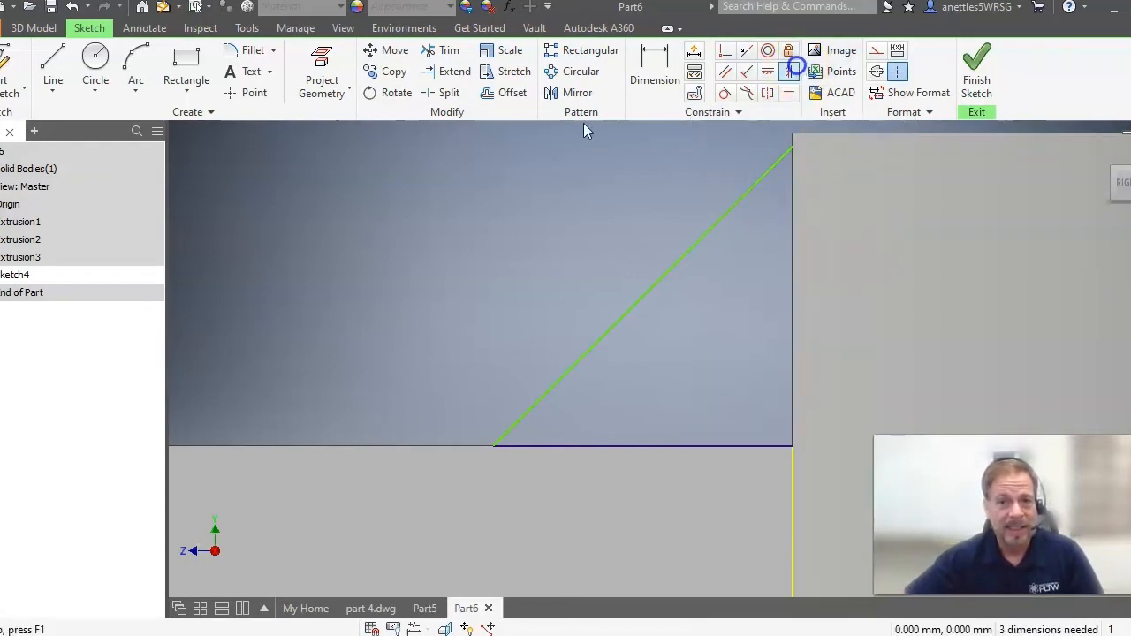
right_click(714, 232)
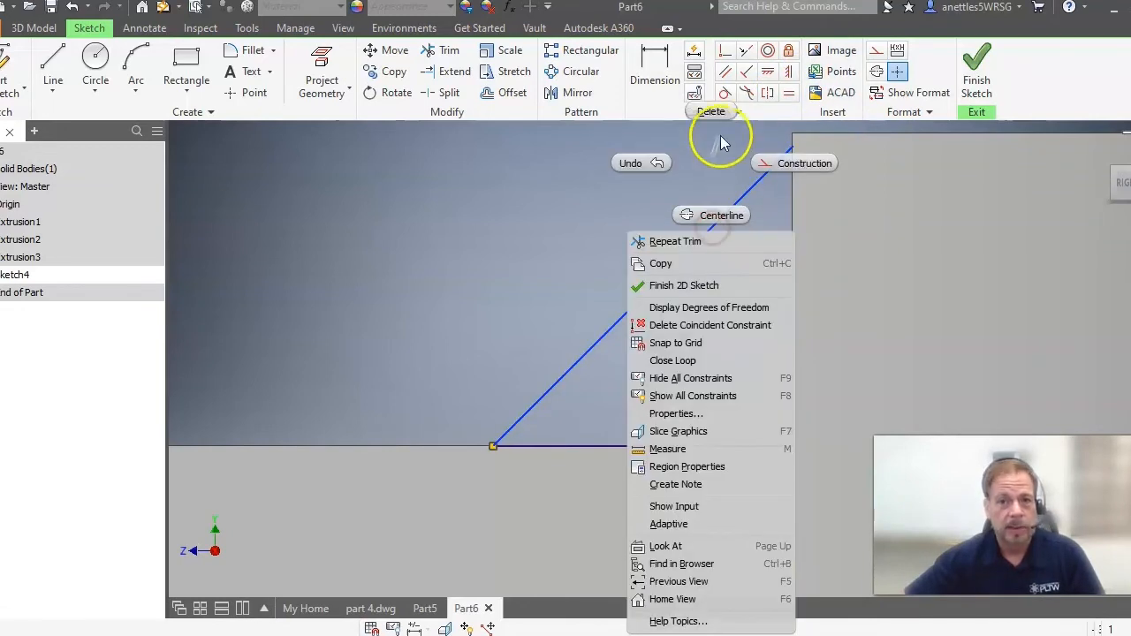
click(719, 107)
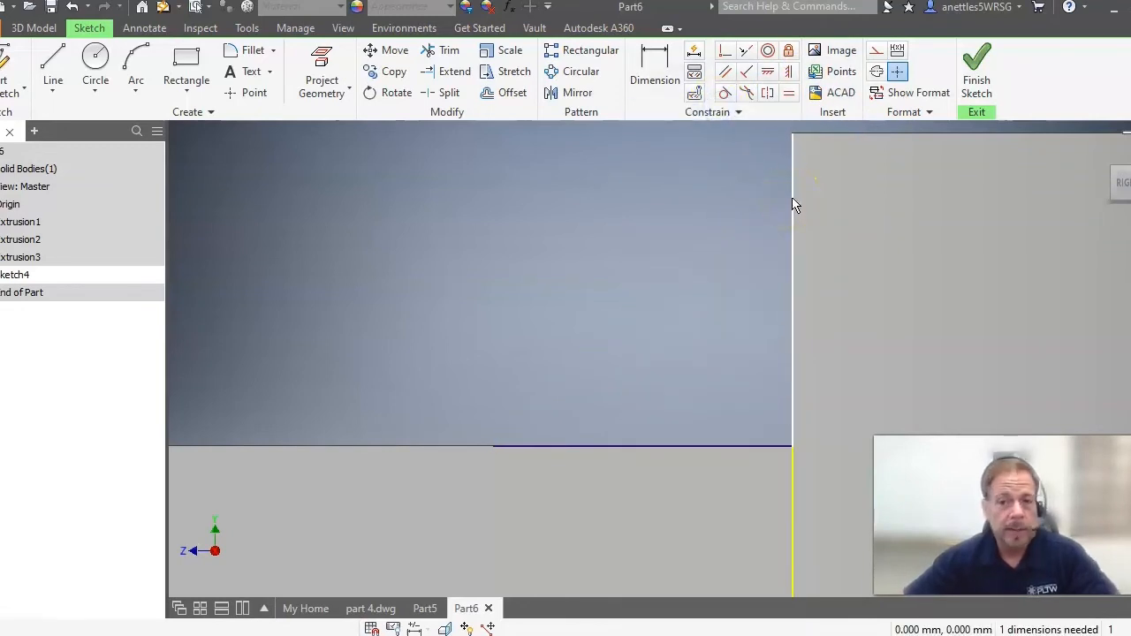
Step: Draw a vertical line from the right end of the remaining horizontal line up to the half-ring's top corner
click(51, 81)
click(106, 119)
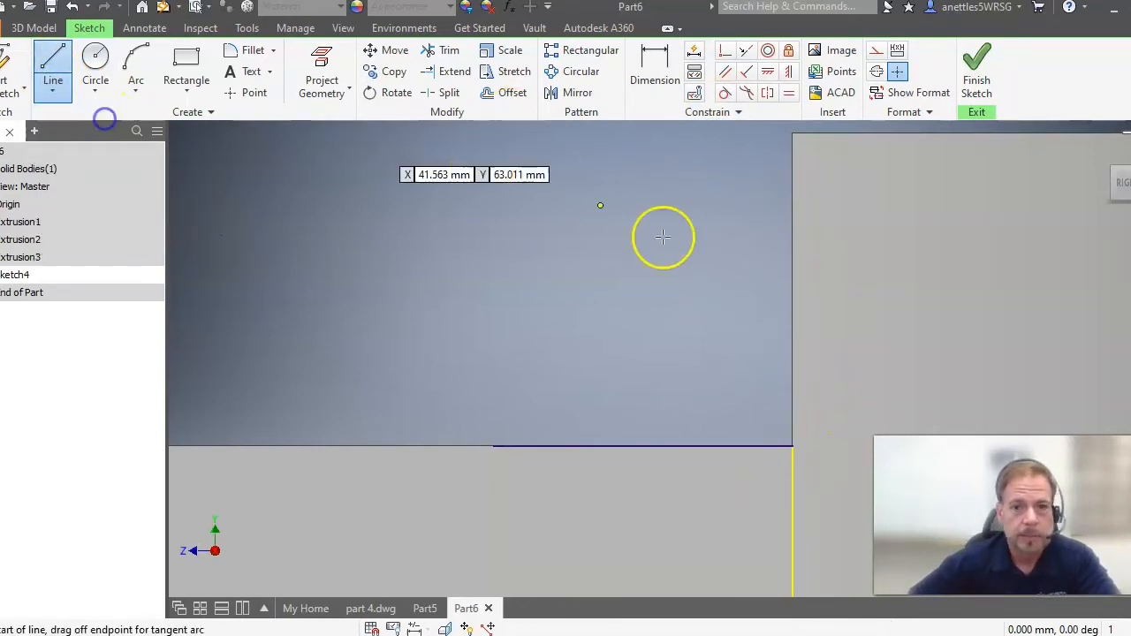
click(793, 445)
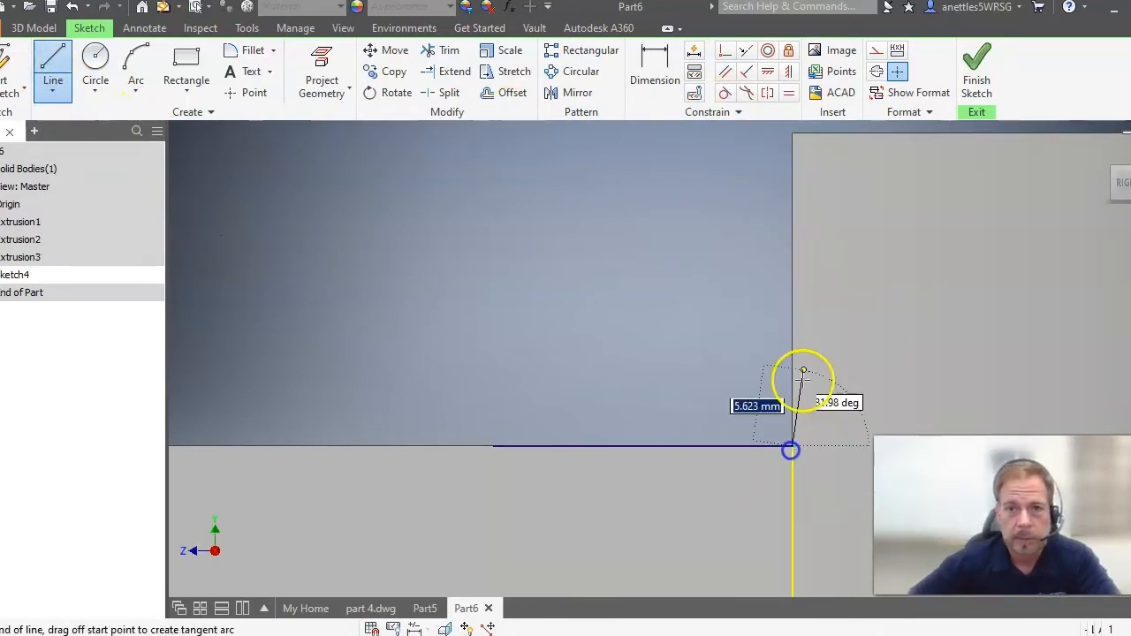
click(792, 132)
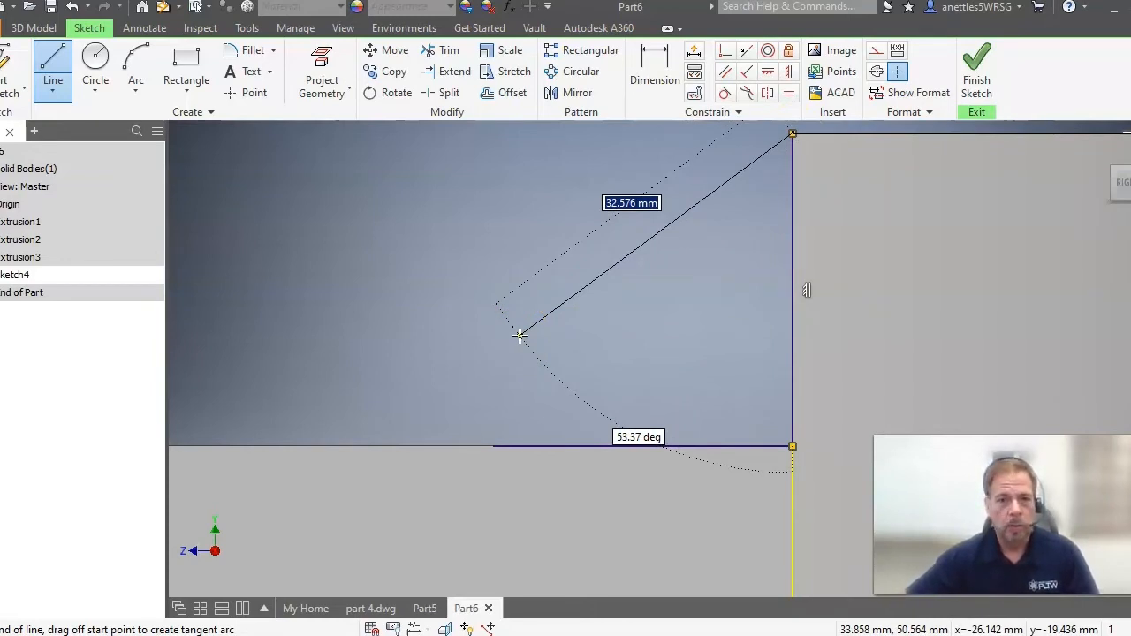
Step: Draw a sloping line at 45 degrees from the half-ring's top corner down past the base's top edge
key(Tab)
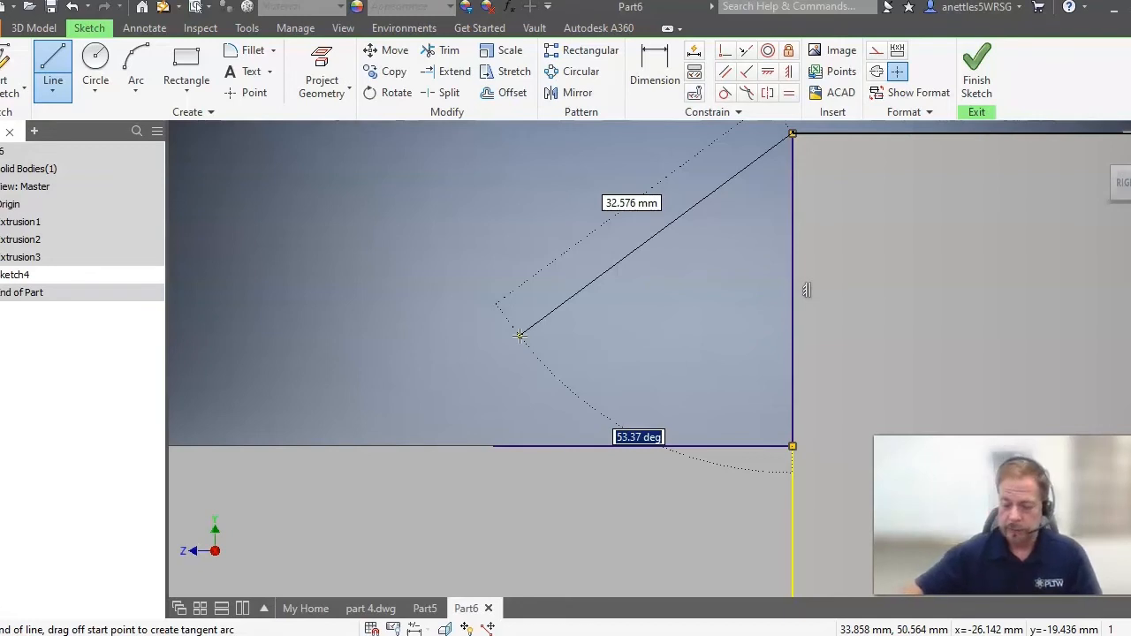
text(45)
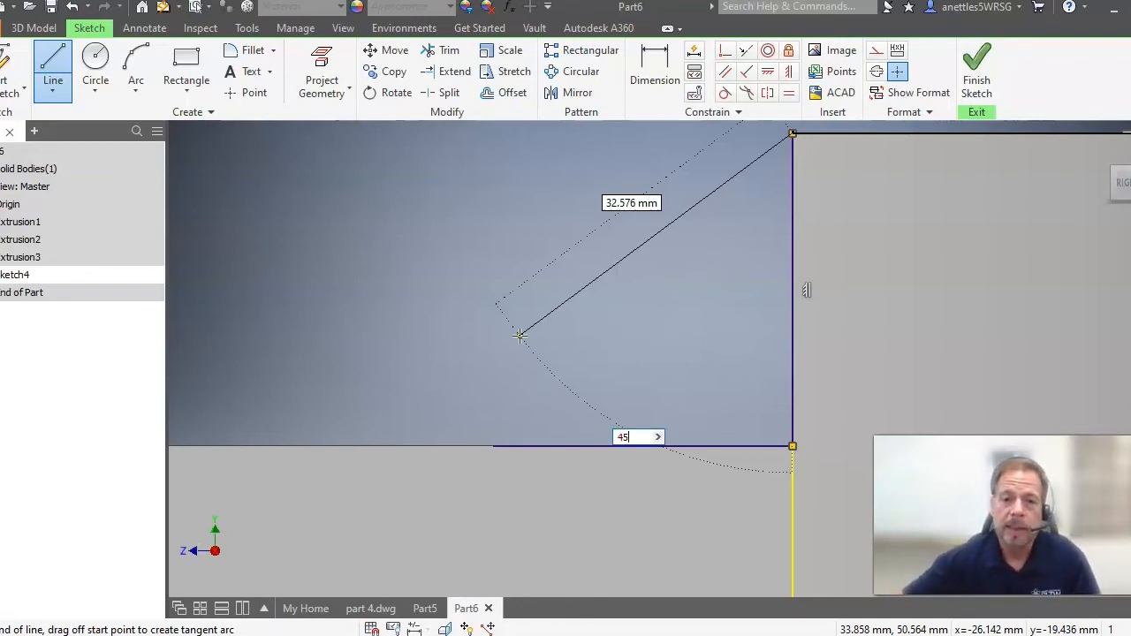
key(Tab)
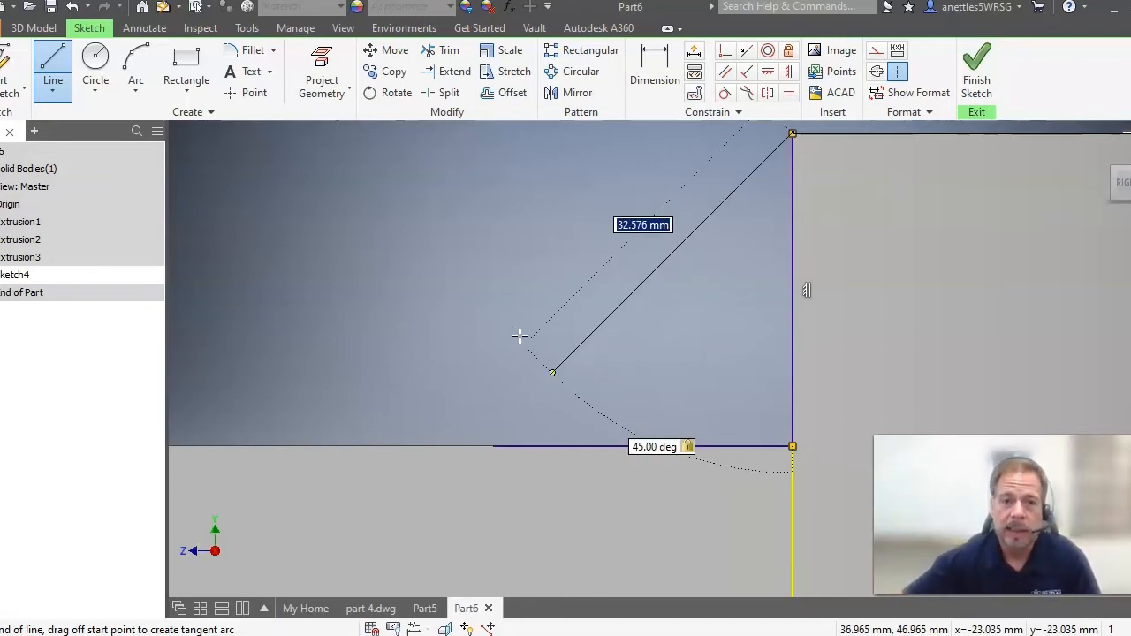
click(420, 410)
right_click(518, 372)
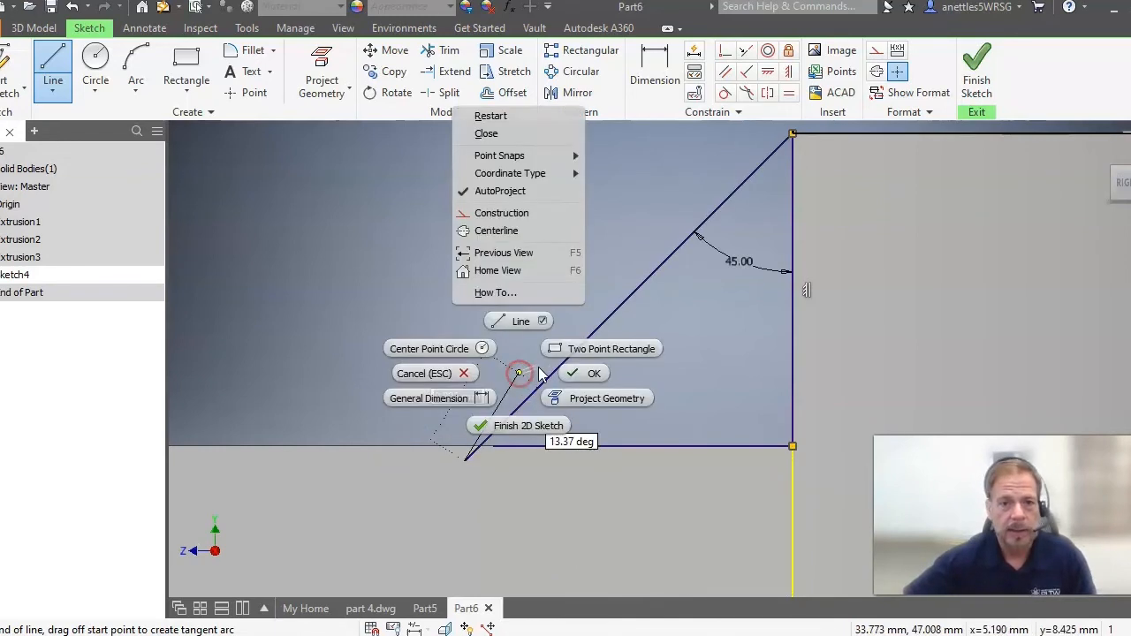
click(589, 374)
Step: Extend the horizontal line to meet the 45-degree line and trim the sloping line's overhang below it
click(452, 71)
click(562, 447)
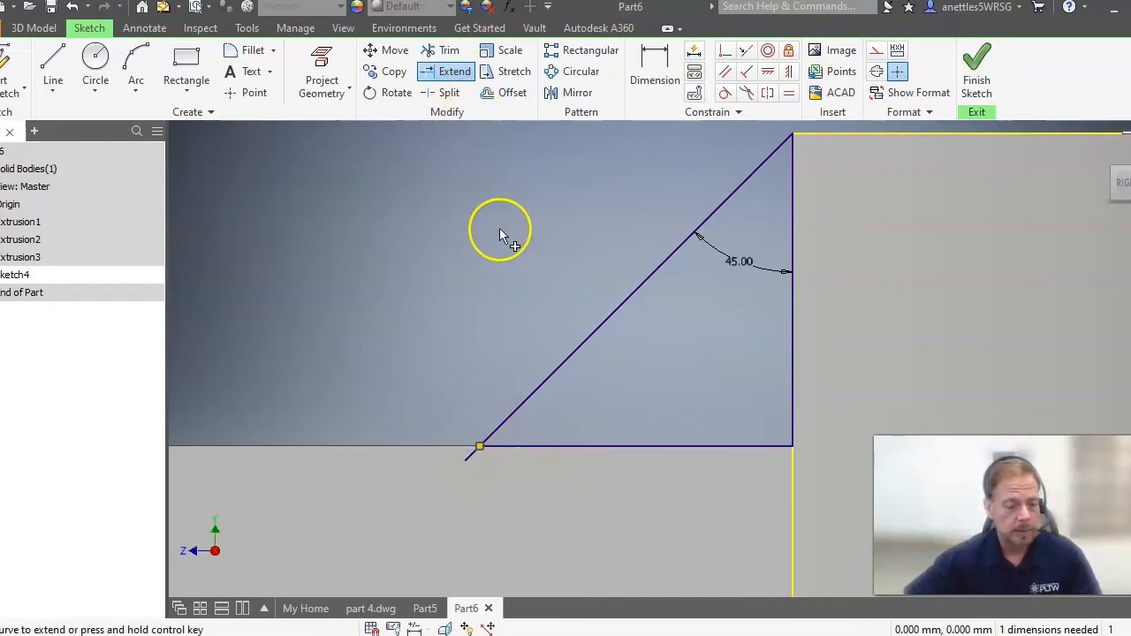
click(442, 51)
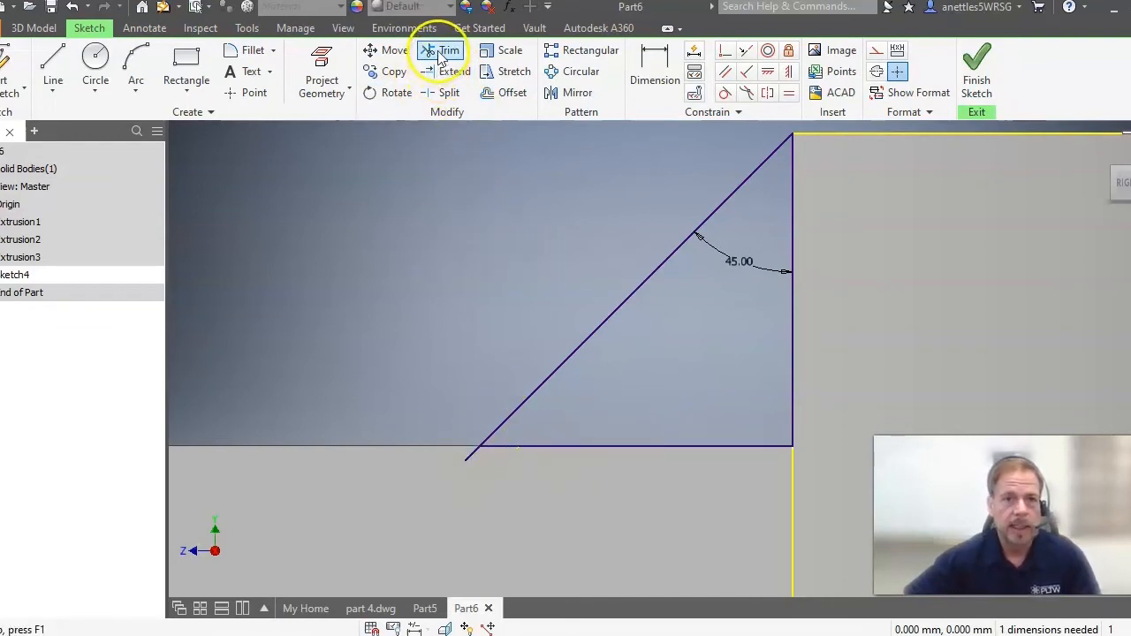
click(471, 459)
right_click(662, 364)
click(725, 358)
Step: Finish the sketch and extrude the triangle 10 mm inward over the base as a joined support
click(975, 66)
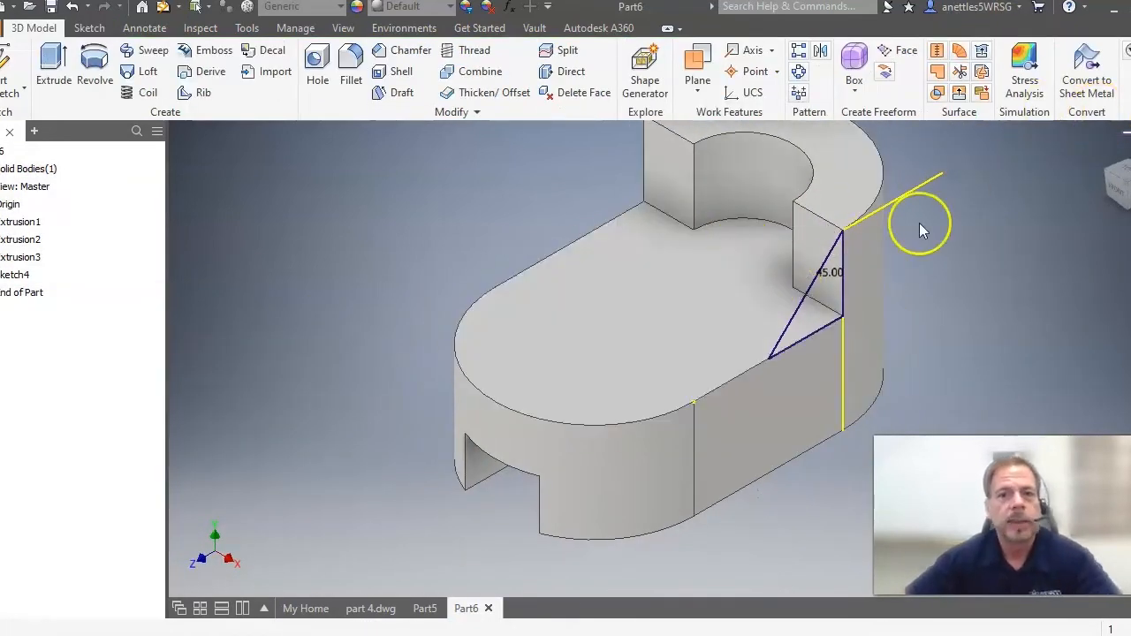
click(54, 88)
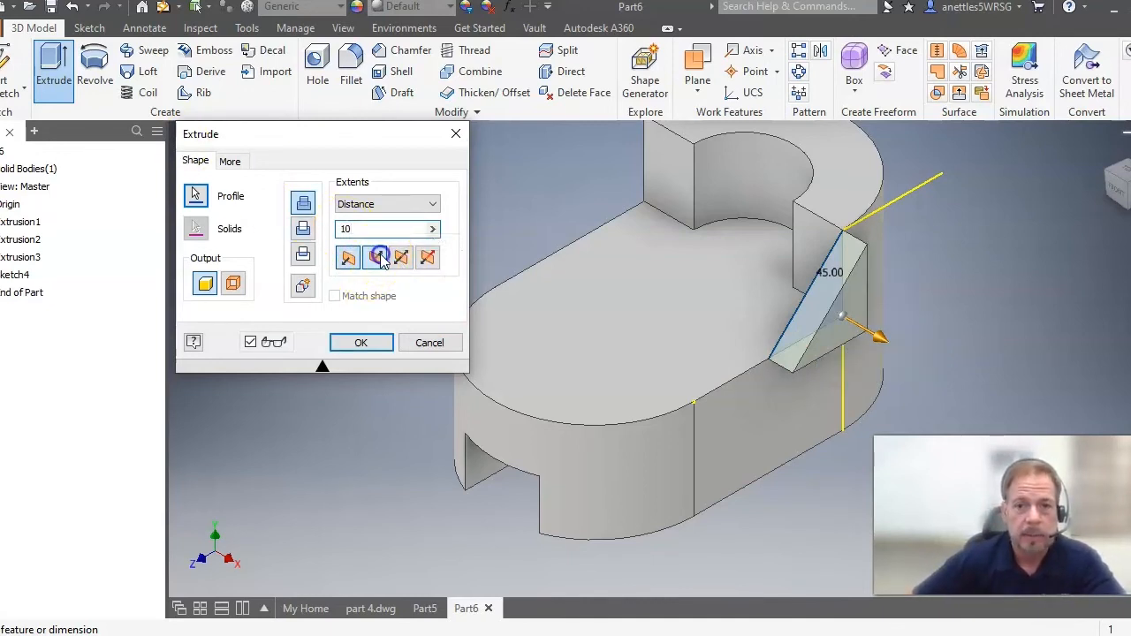
click(376, 257)
click(389, 344)
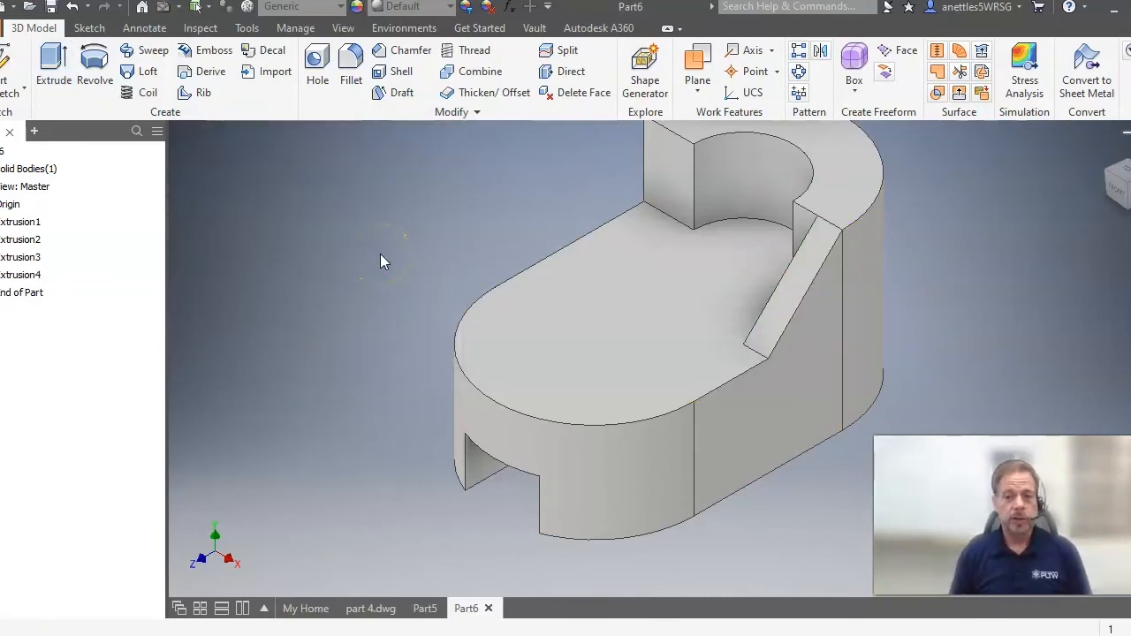
Step: Start a 2D sketch on the base's flat side face opposite the finished triangular support
click(1107, 189)
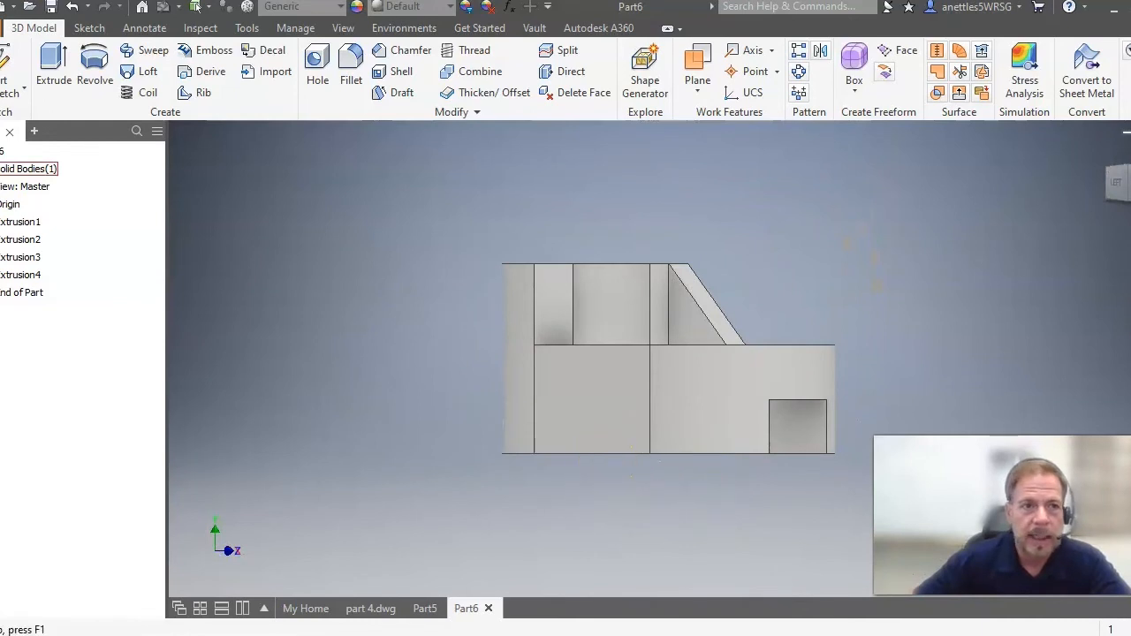
click(14, 94)
click(18, 121)
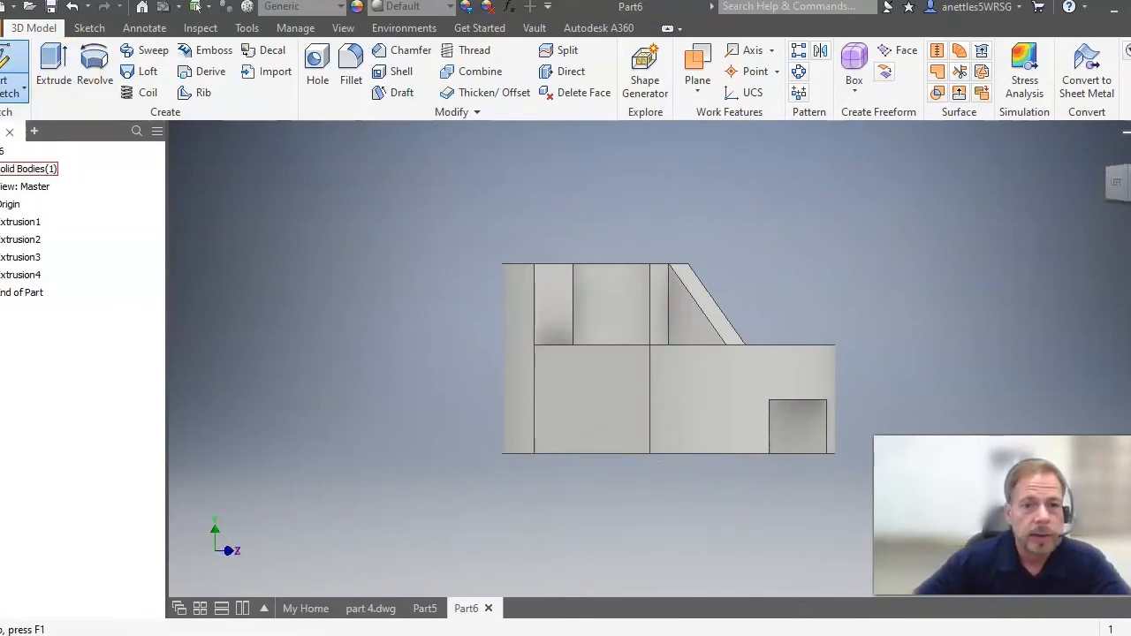
click(597, 396)
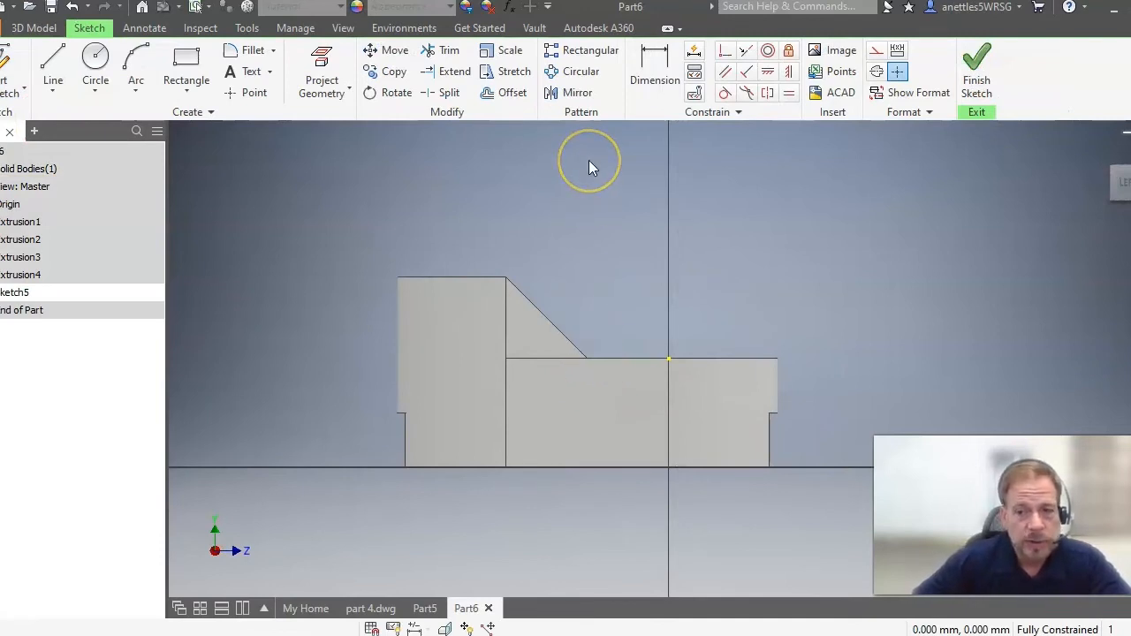
scroll(554, 311, down, 3)
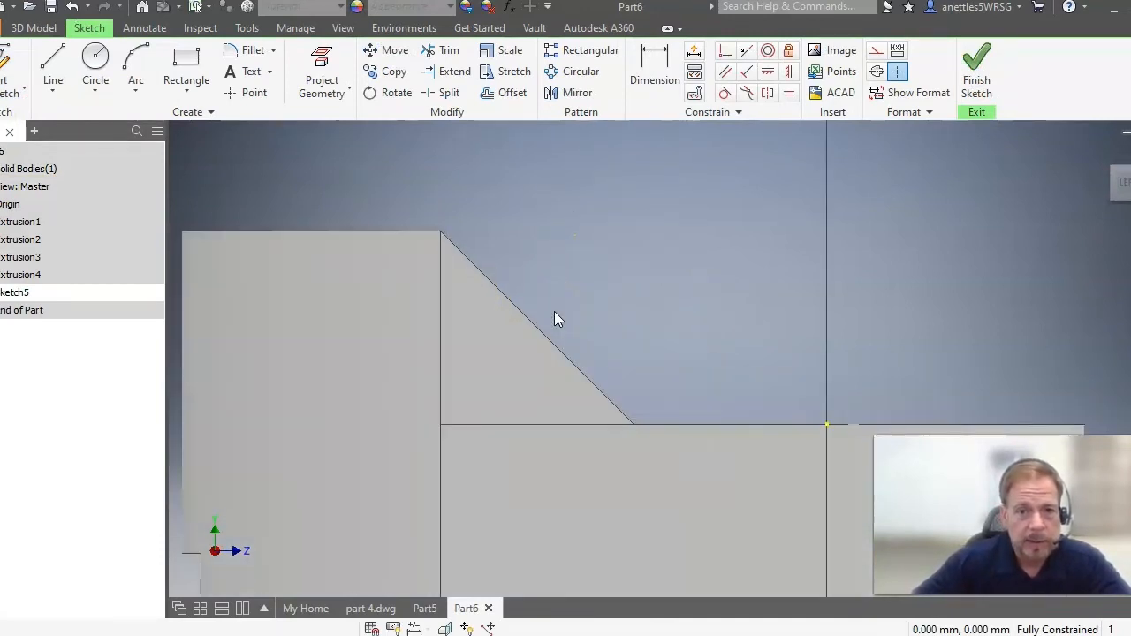
Step: Draw a closed triangle between the half-ring's top corner, its foot on the base, and the visible sloping edge's lower end
click(53, 90)
click(75, 124)
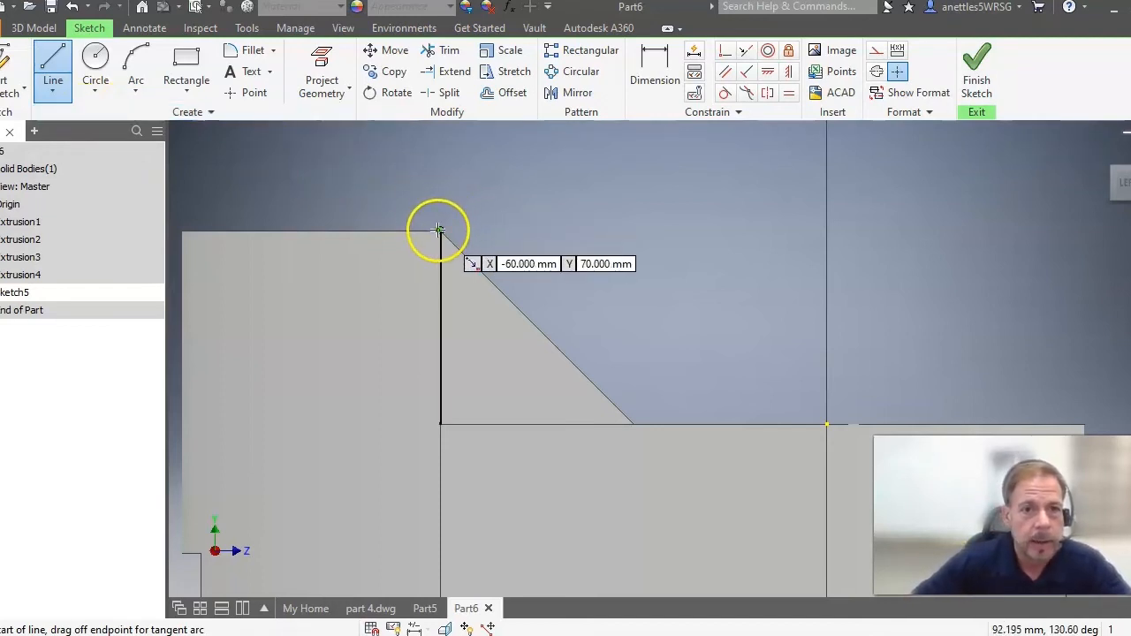
drag(442, 230, 440, 424)
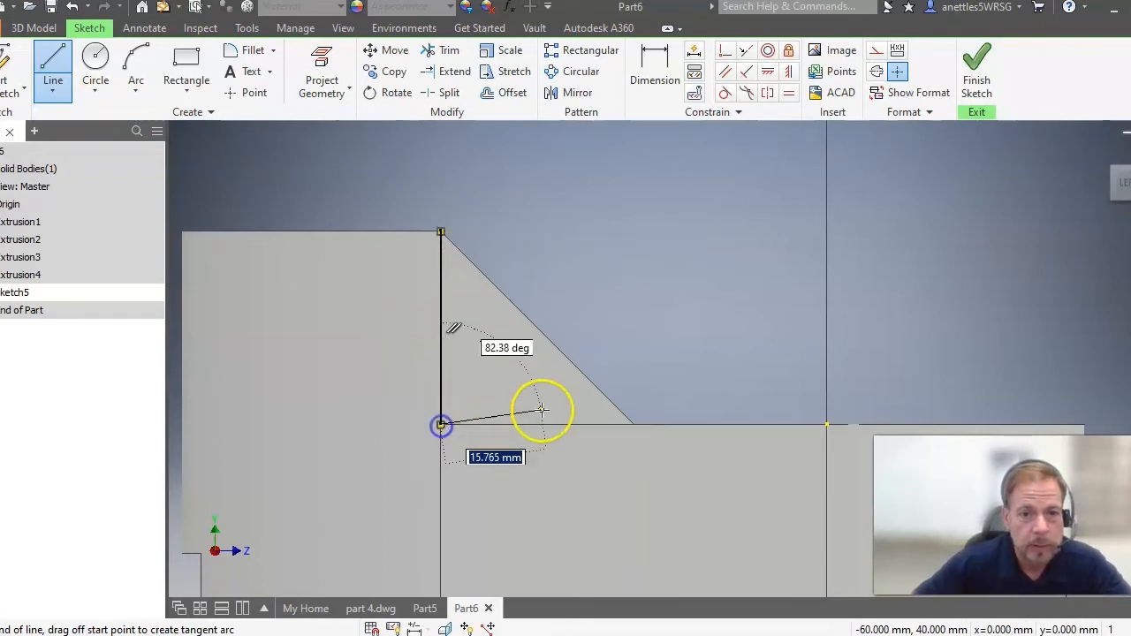
click(633, 425)
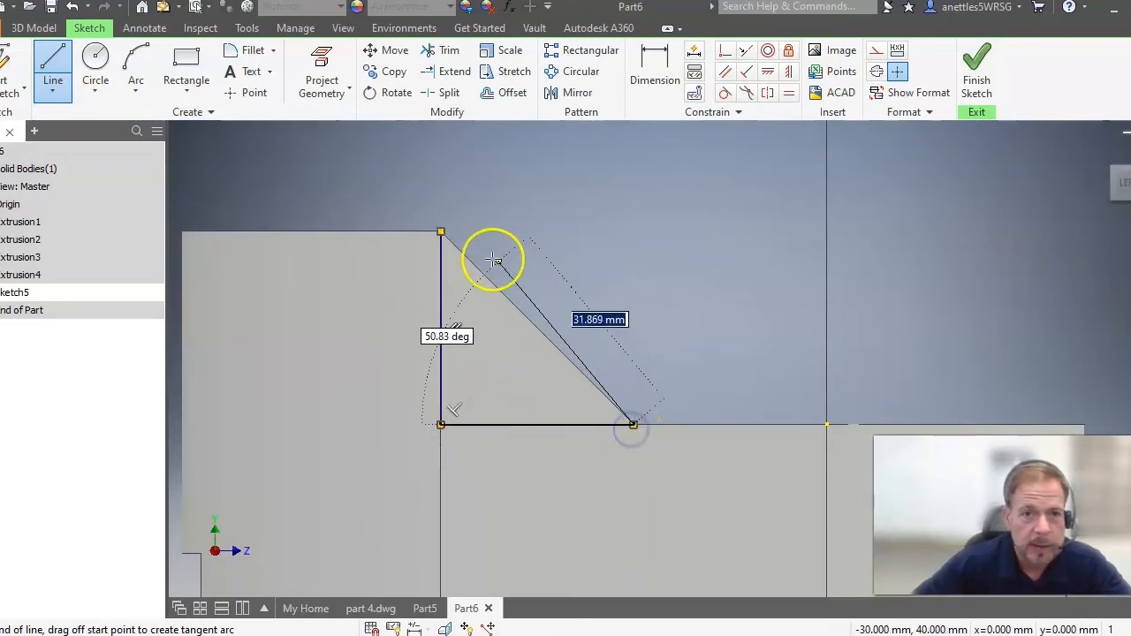
click(441, 231)
right_click(490, 214)
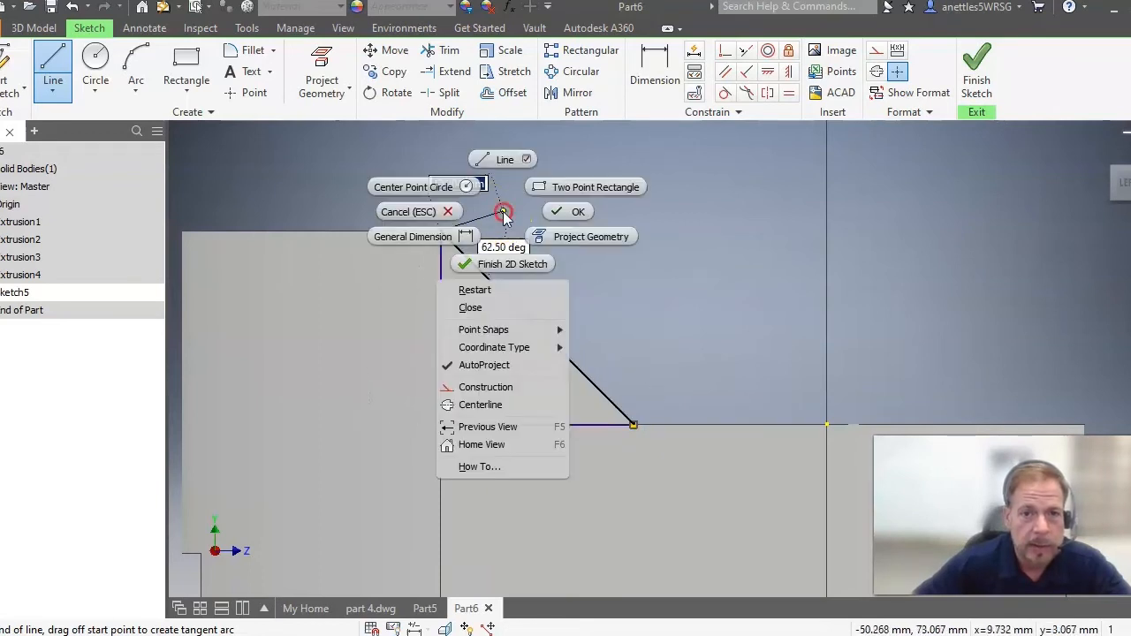
click(558, 211)
Step: Finish the sketch and extrude the second triangle 10 mm inward over the base as a joined support
click(977, 72)
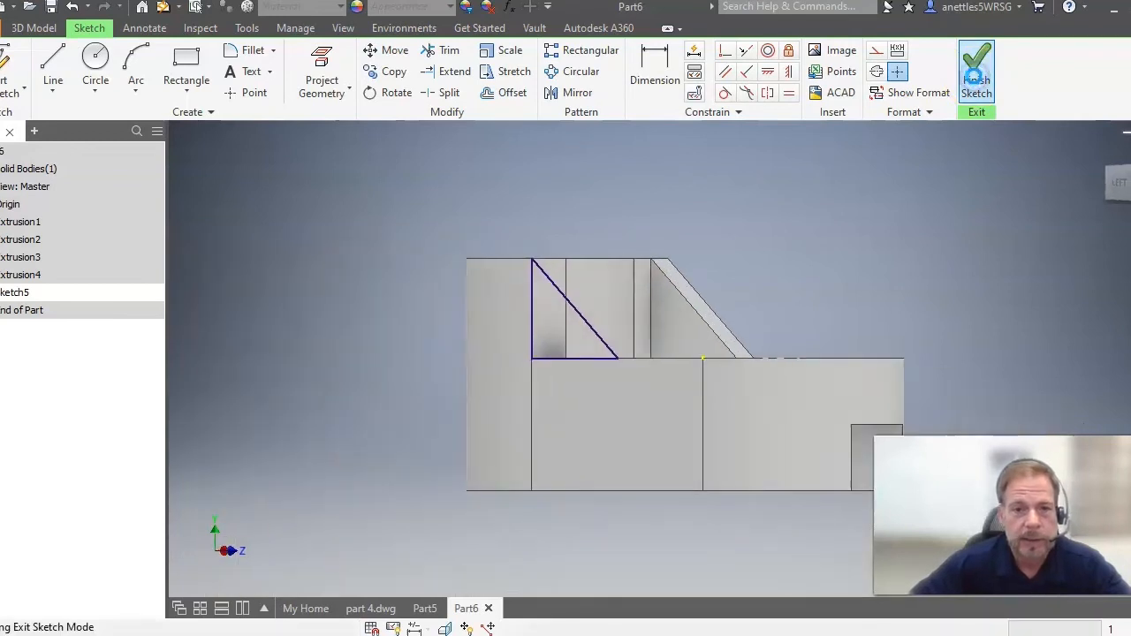
click(53, 73)
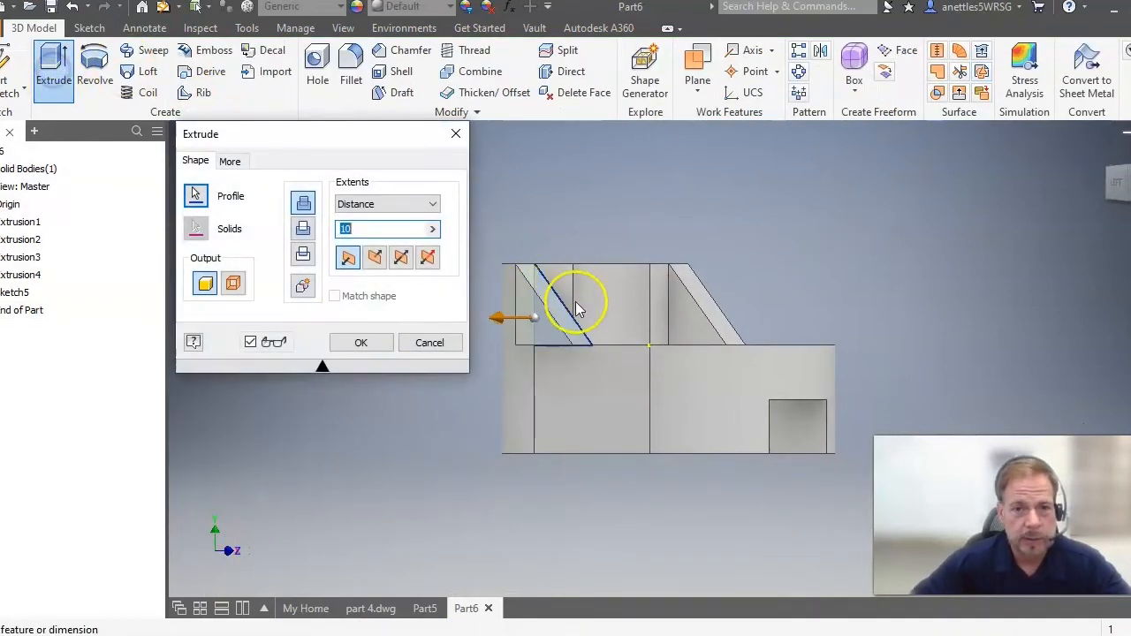
click(374, 257)
click(350, 229)
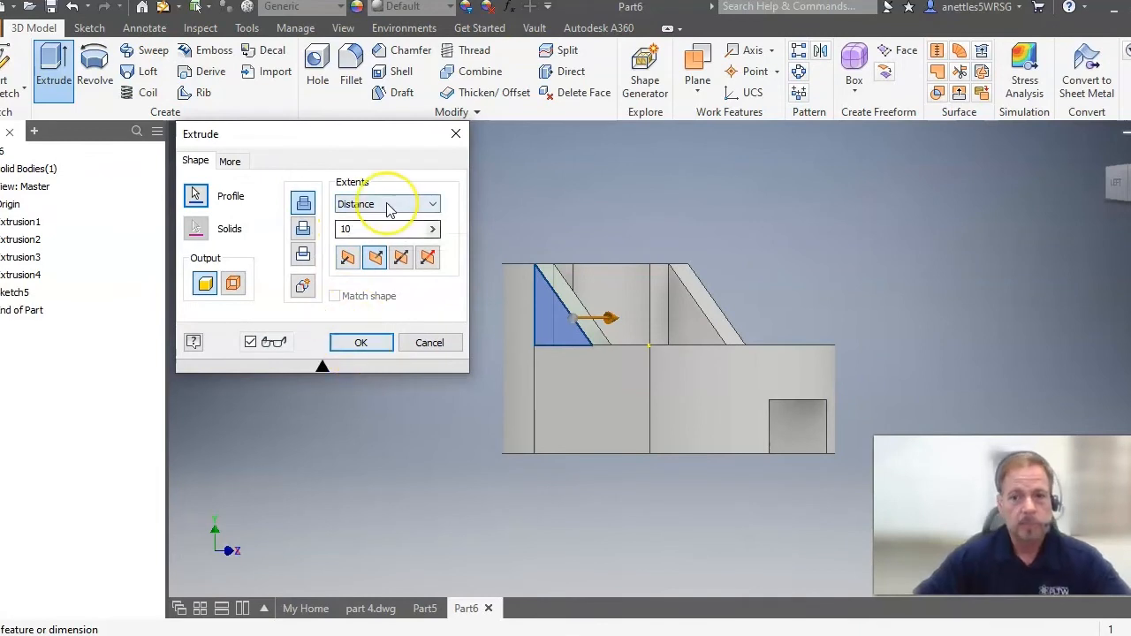
click(363, 343)
Step: Start a 2D sketch on the base's flat upper face, in front of the half-ring
mouse_move(1120, 186)
mouse_down()
mouse_move(1126, 260)
mouse_move(1113, 283)
mouse_move(1020, 221)
mouse_move(1007, 79)
mouse_move(971, 185)
mouse_move(1048, 273)
mouse_move(1118, 308)
mouse_move(1115, 295)
mouse_up()
click(1124, 180)
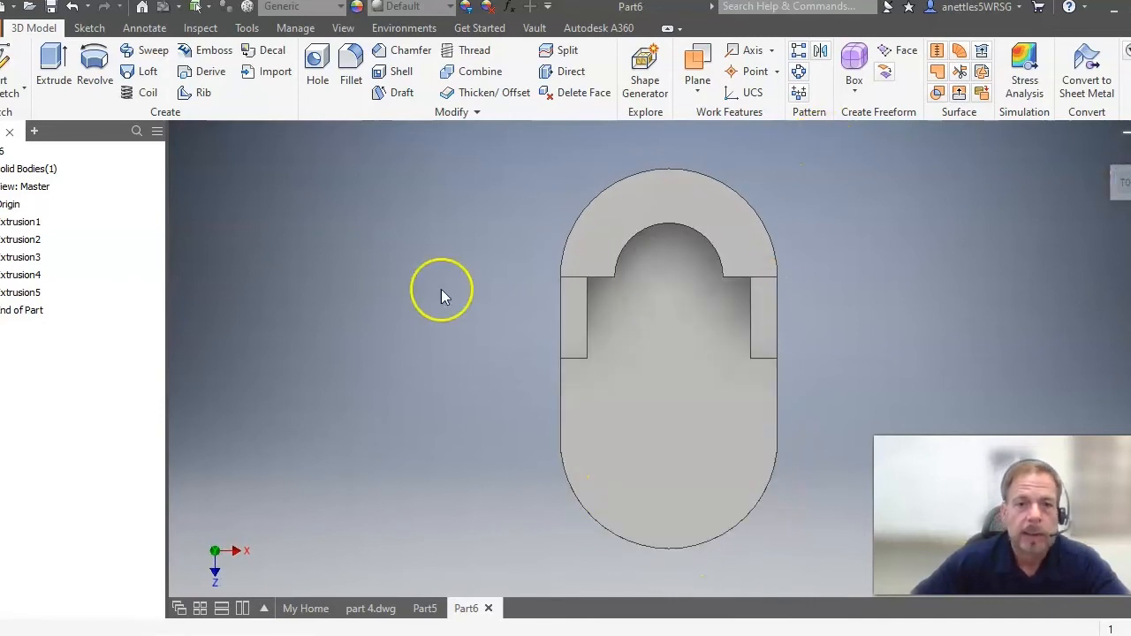
click(24, 88)
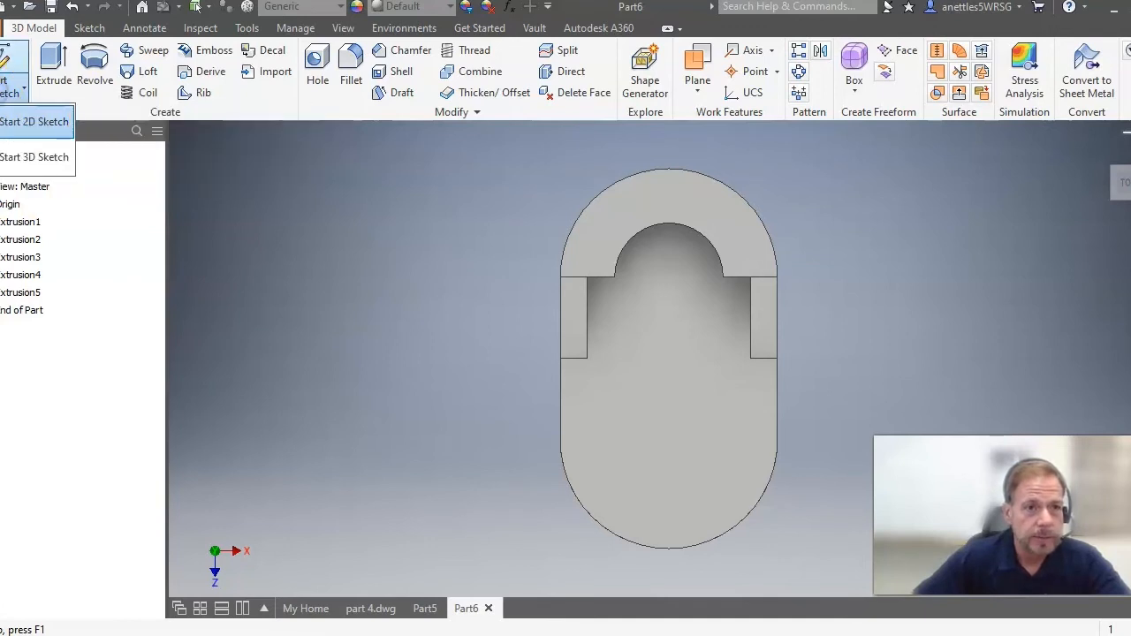
click(35, 124)
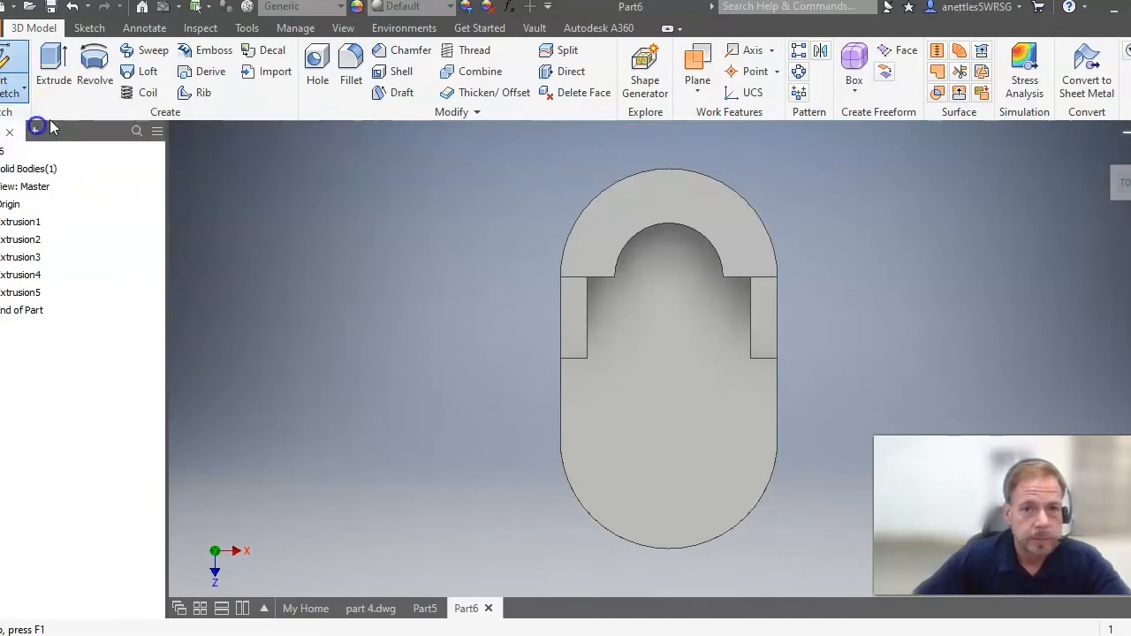
click(661, 334)
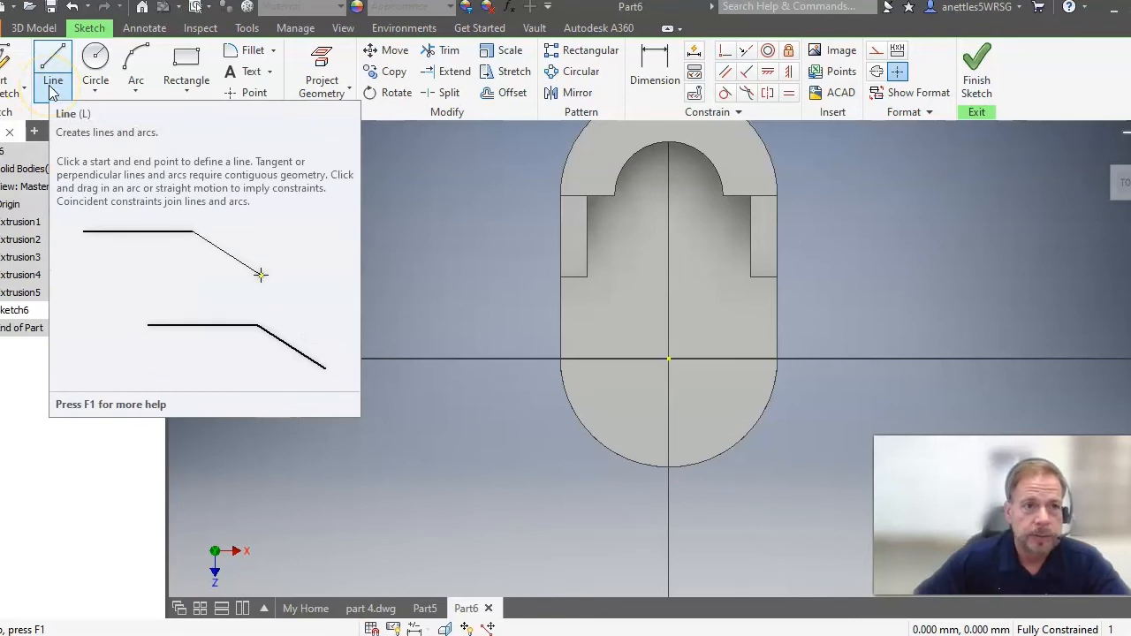
Step: Draw a 60 mm line from the origin along the base's centreline toward the half-ring
click(52, 92)
click(56, 128)
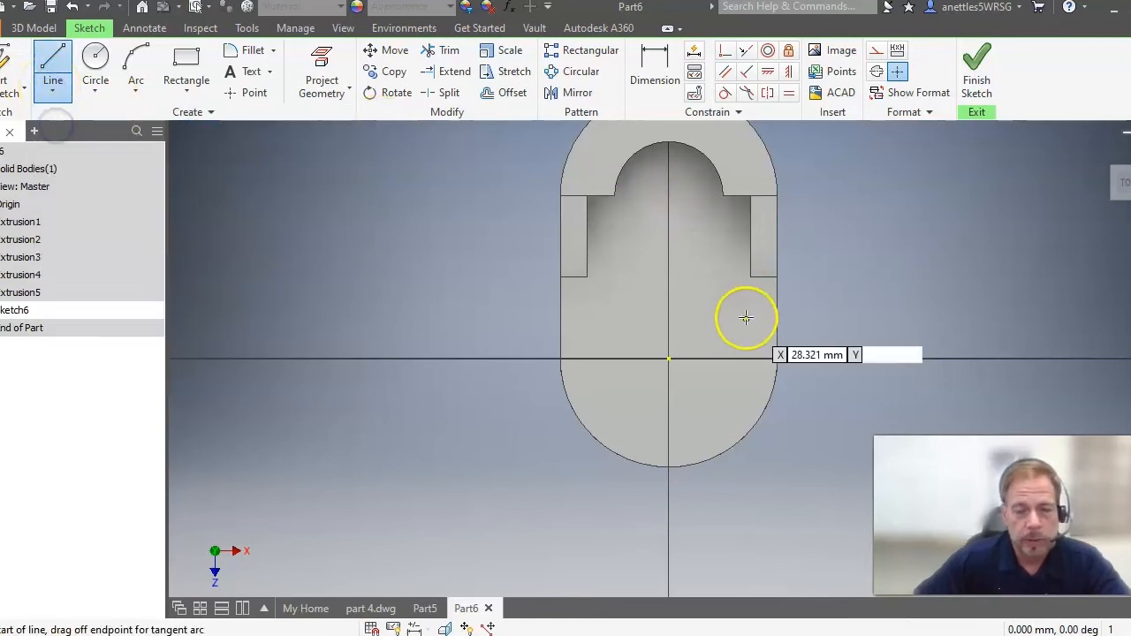
click(668, 359)
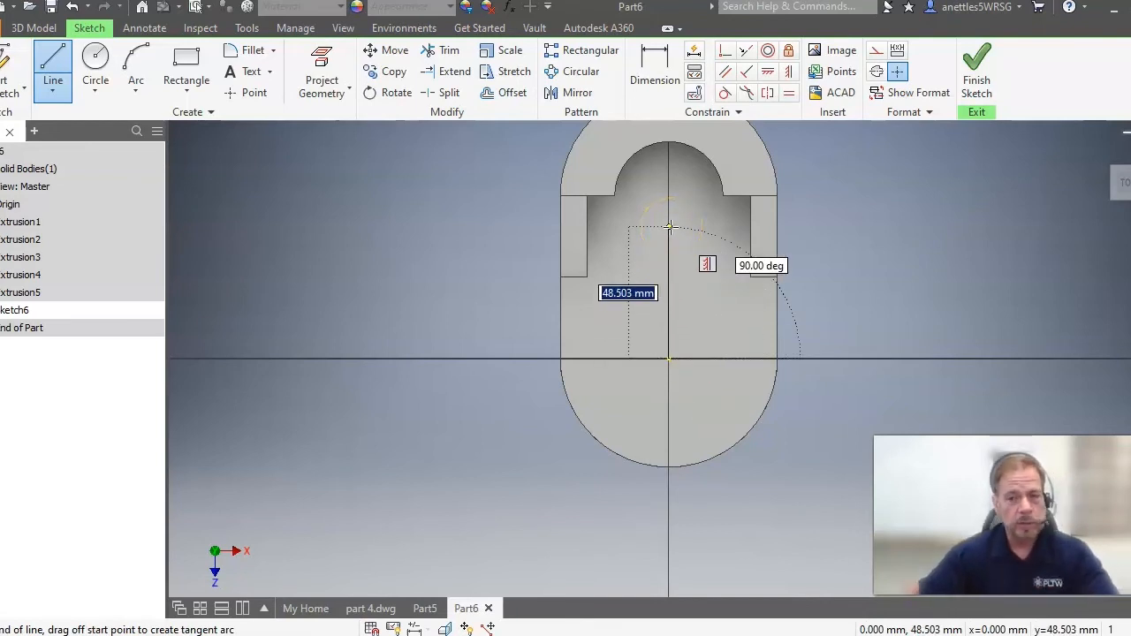
text(60)
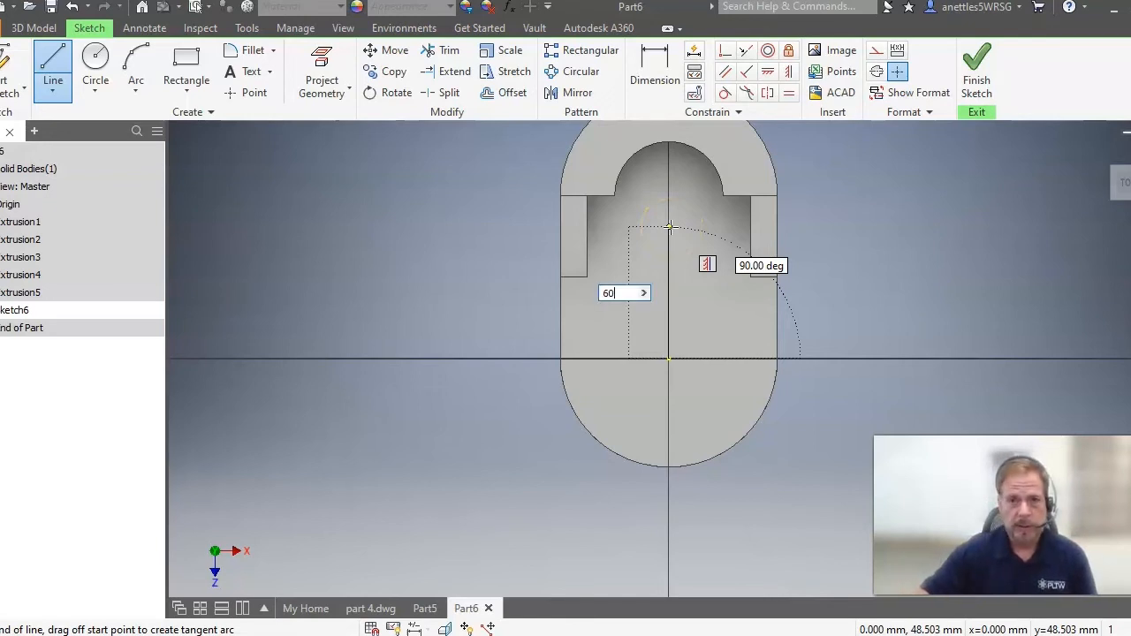
key(Return)
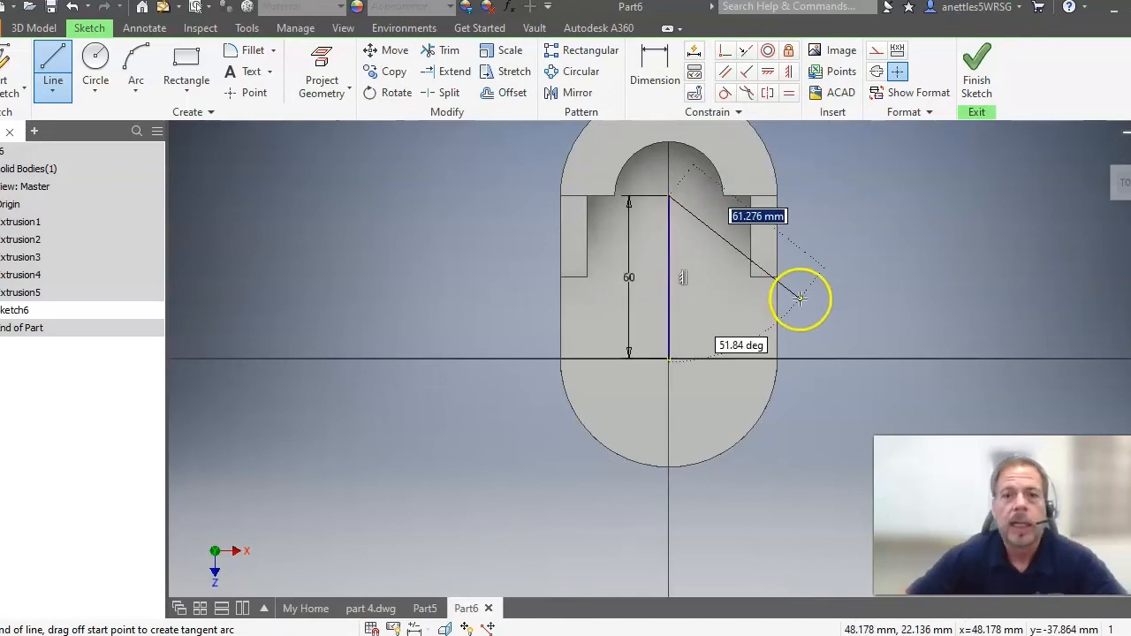
right_click(736, 276)
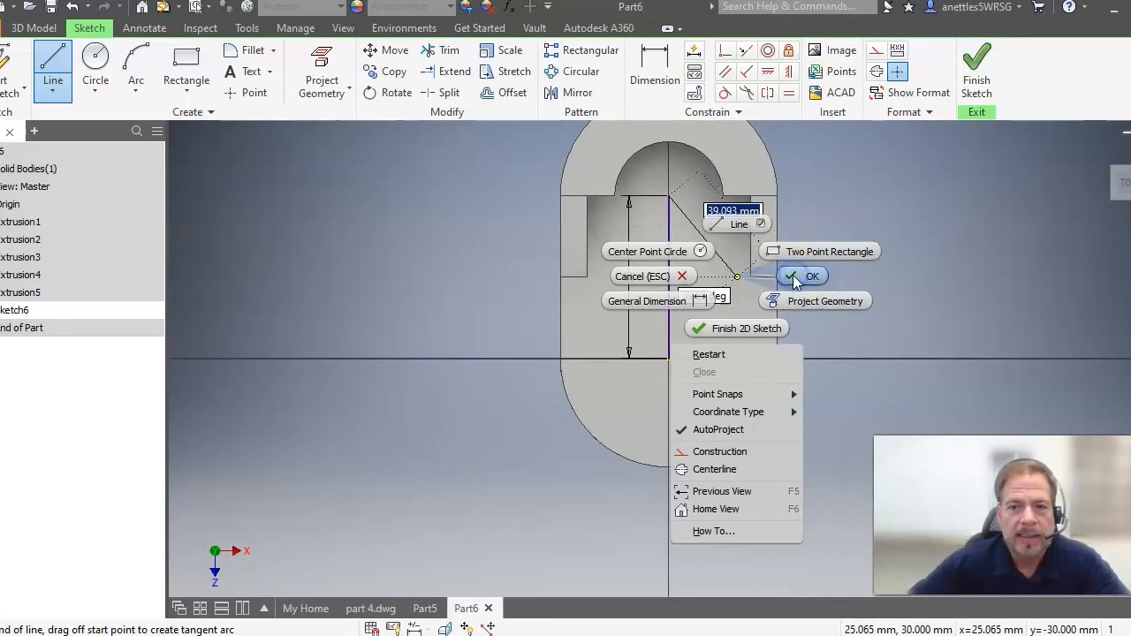
click(794, 277)
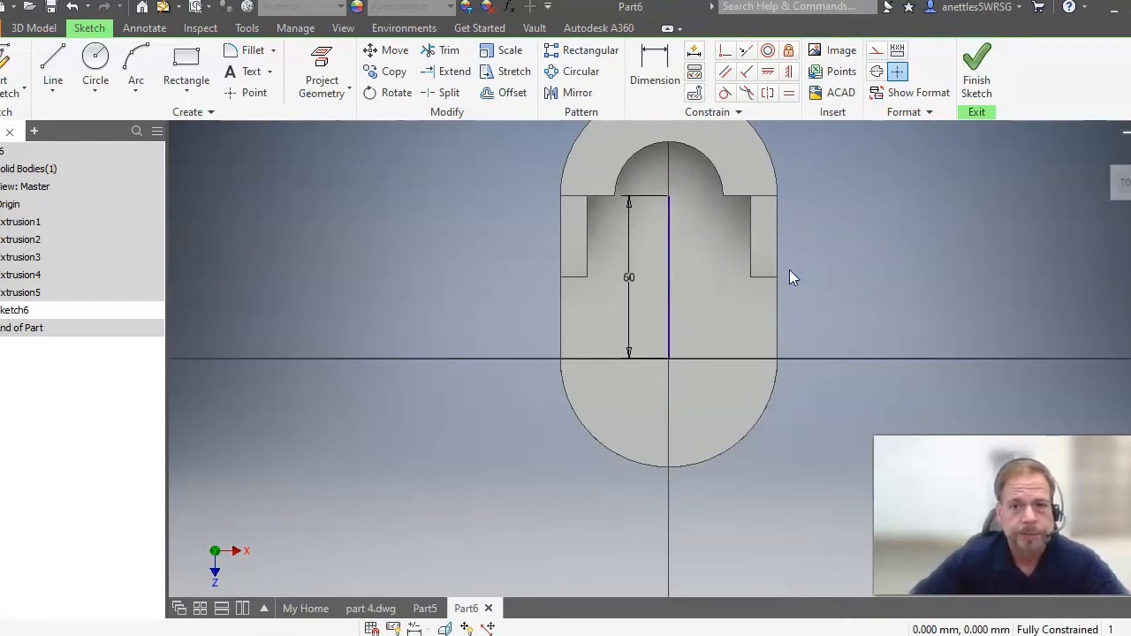
Step: Finish the sketch and start a Hole feature centred on both endpoints of the 60 mm line
click(977, 81)
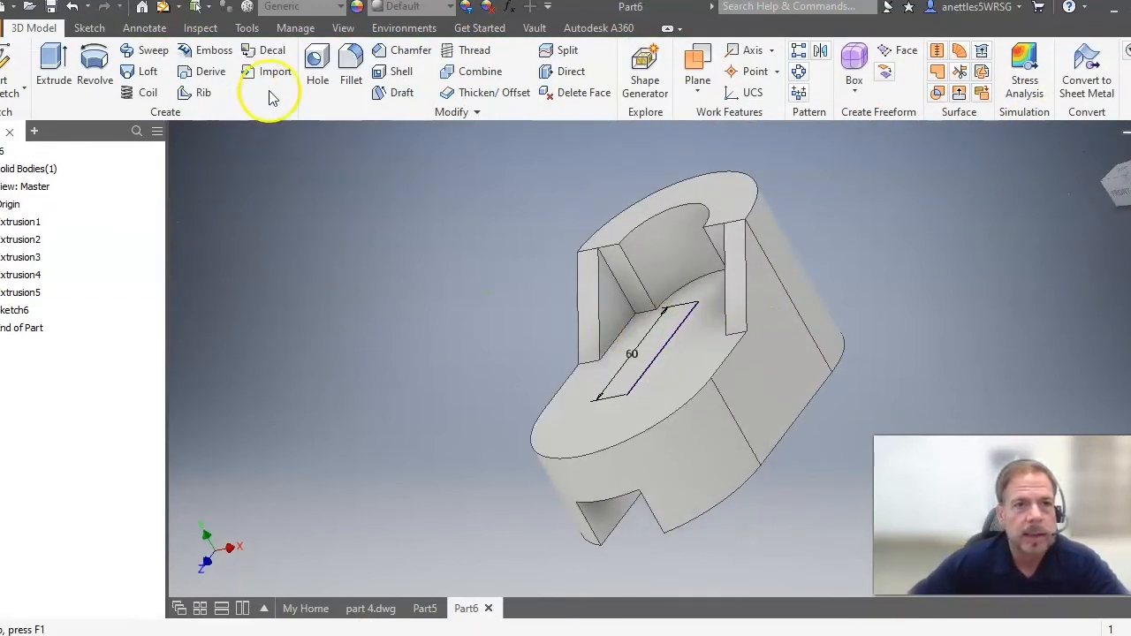
click(315, 66)
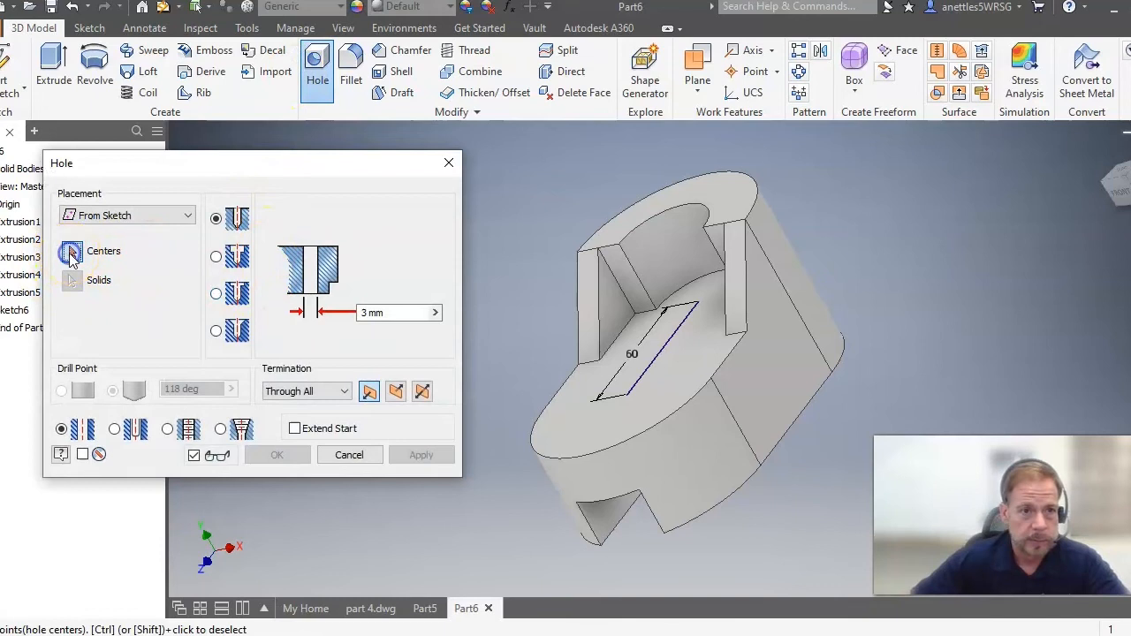
click(631, 398)
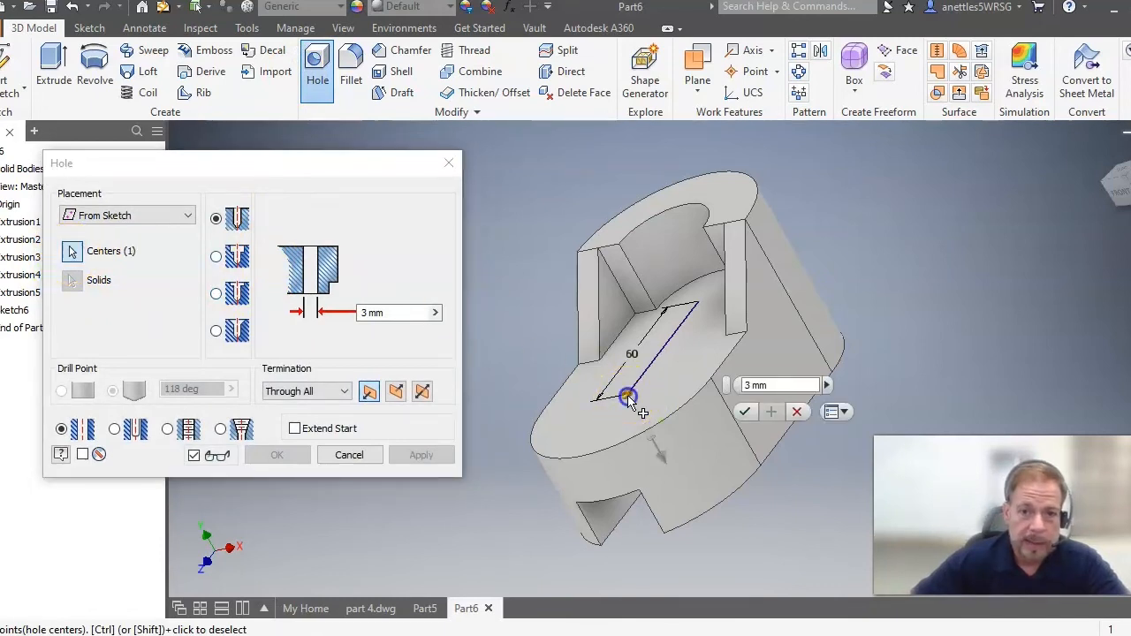
click(694, 307)
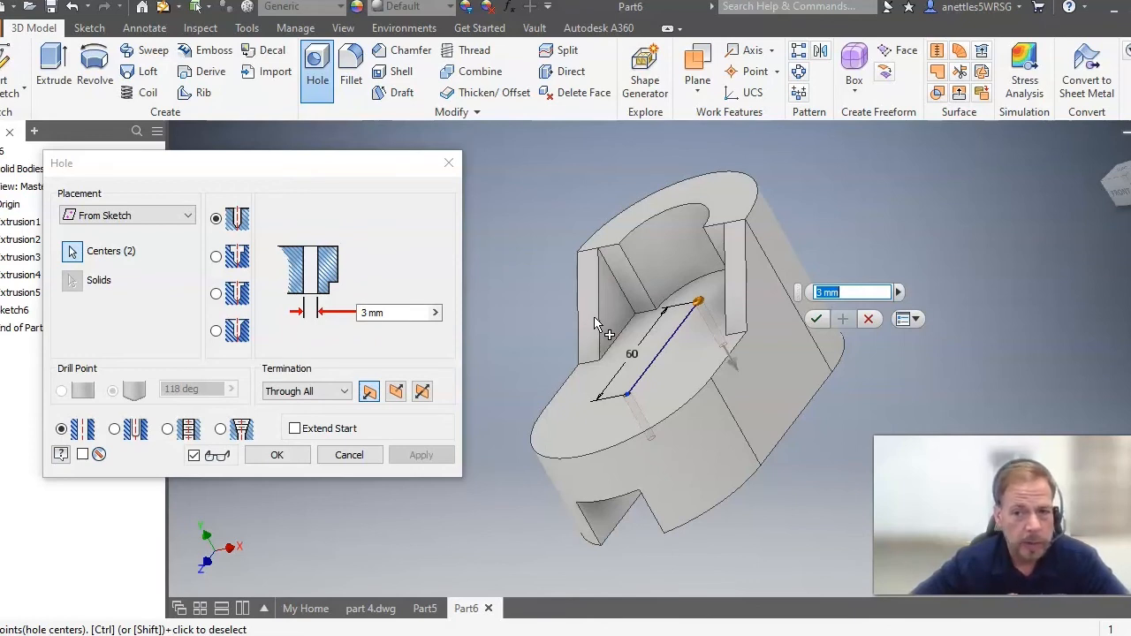
Step: Make both holes counterbored through all, with a 20 mm hole diameter, 40 mm counterbore diameter and 10 mm counterbore depth
click(216, 257)
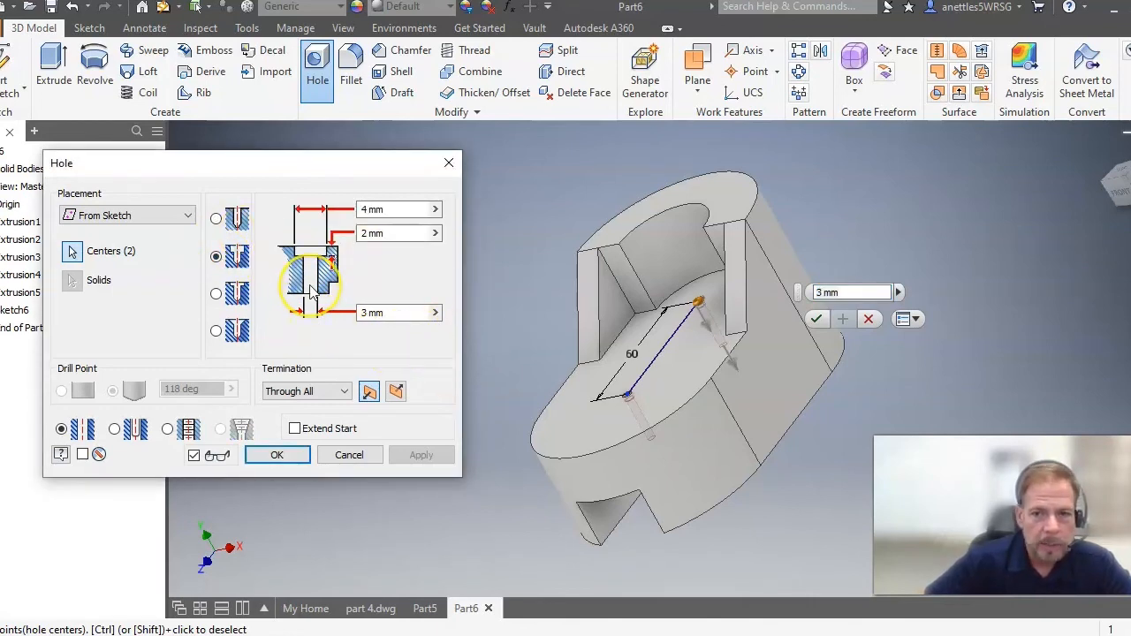
double_click(358, 314)
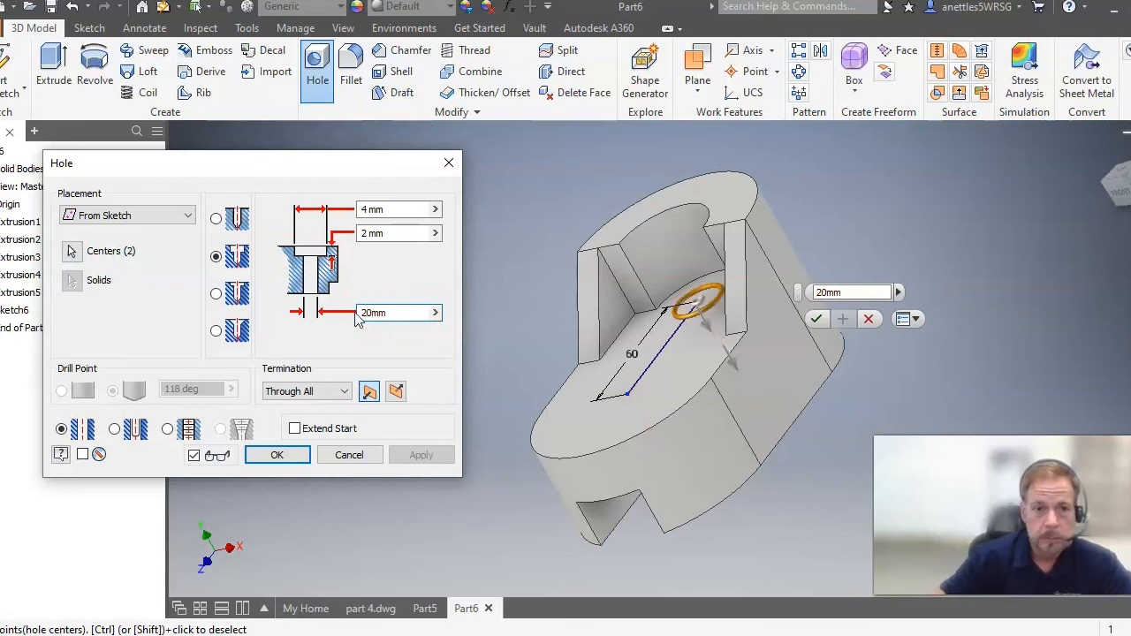
click(402, 212)
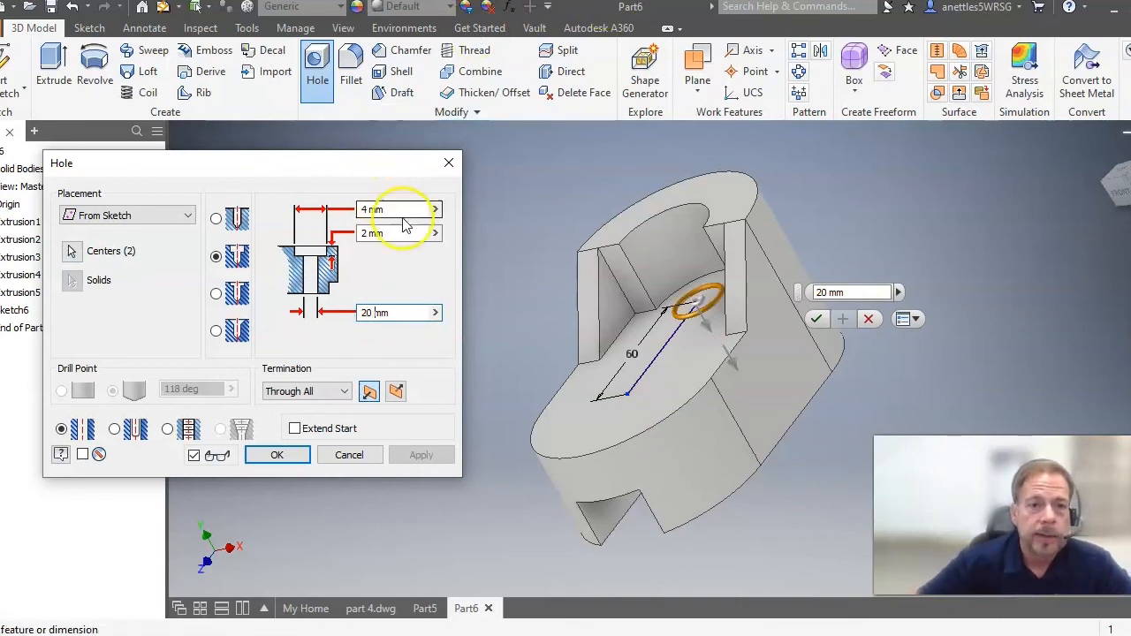
click(364, 209)
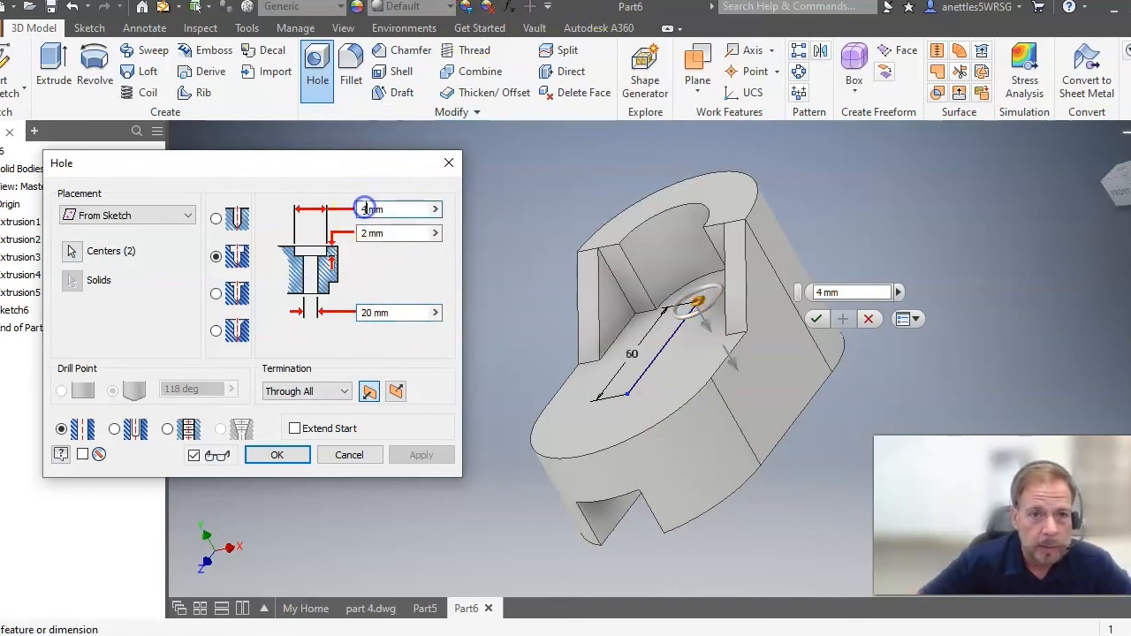
text(0)
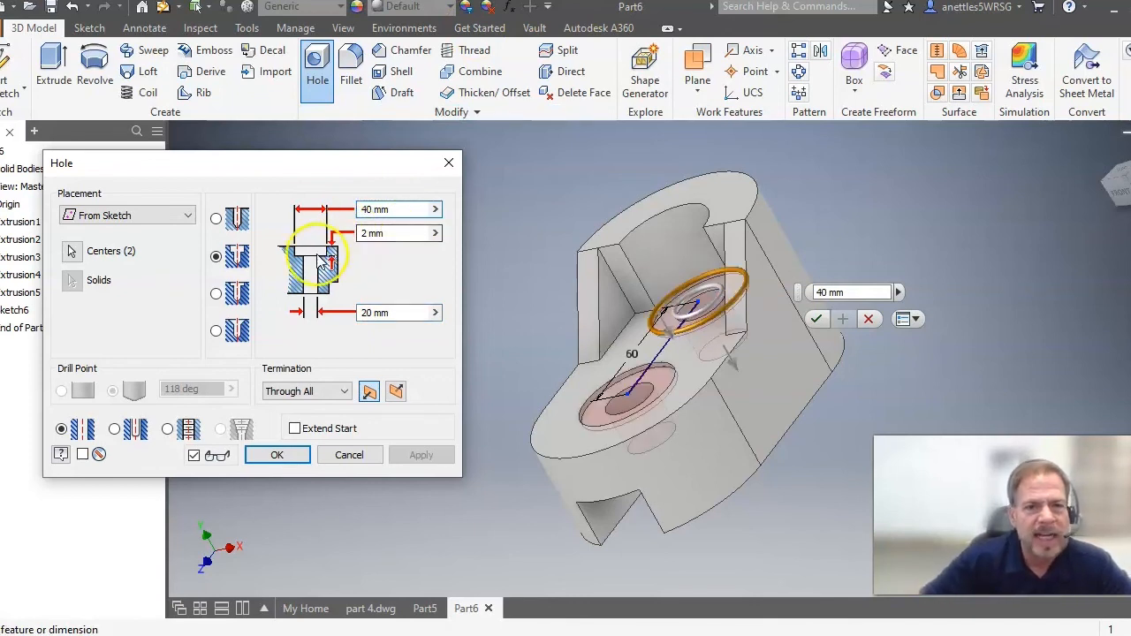
click(362, 236)
double_click(362, 234)
text(10)
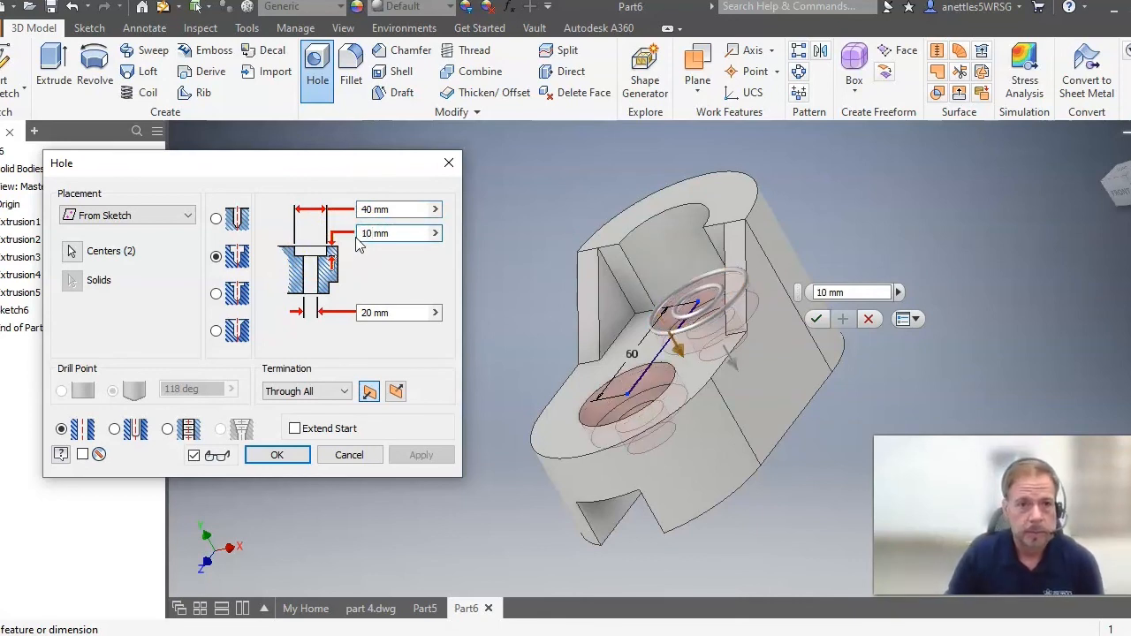
click(278, 456)
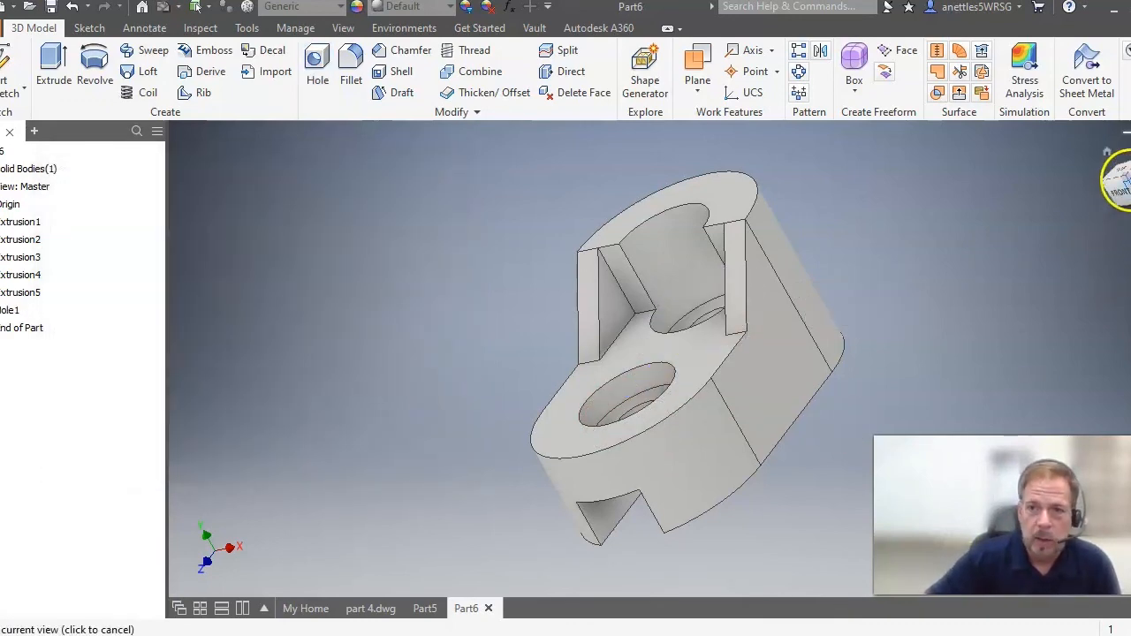
click(1118, 181)
mouse_move(1122, 178)
mouse_down()
mouse_move(714, 298)
mouse_move(441, 258)
mouse_move(354, 358)
mouse_move(1007, 459)
mouse_move(1119, 315)
mouse_up()
click(1102, 152)
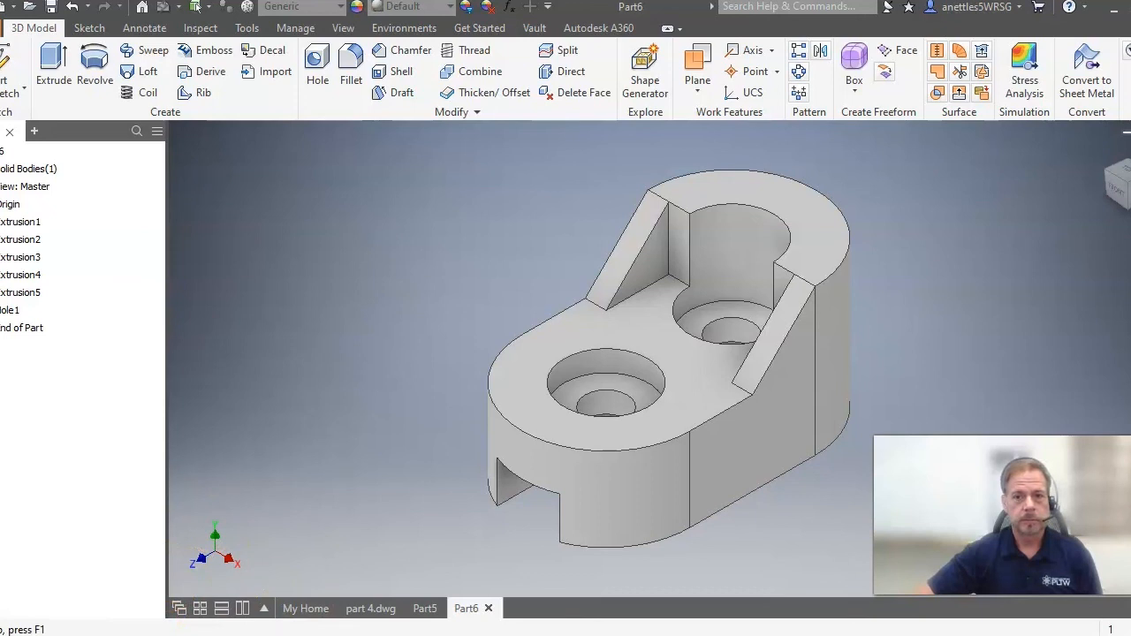
click(586, 469)
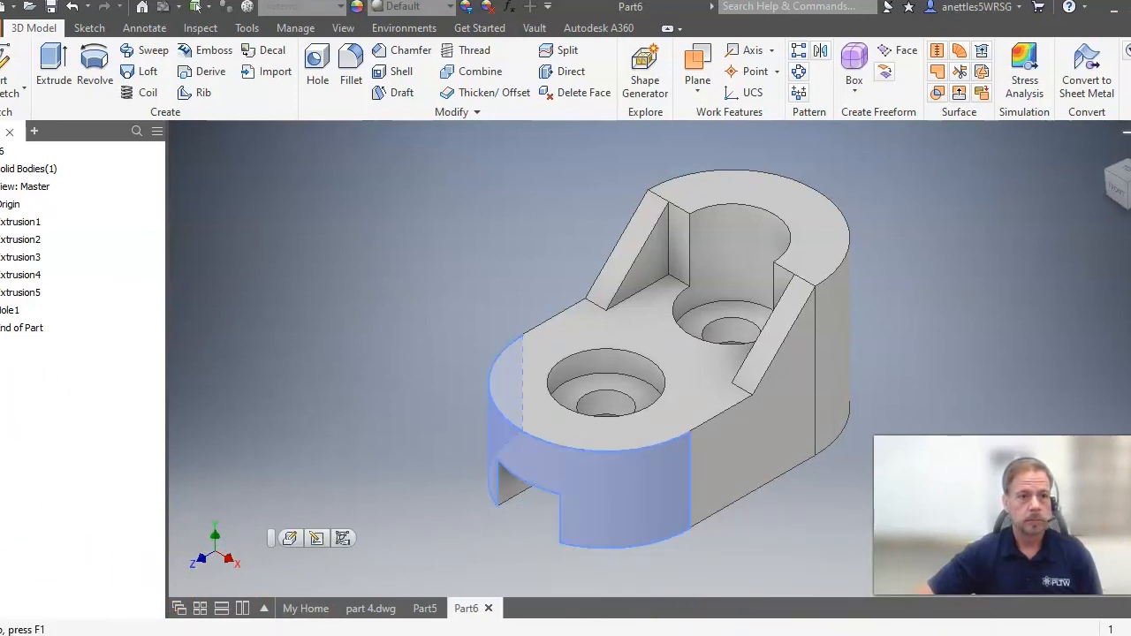
key(Escape)
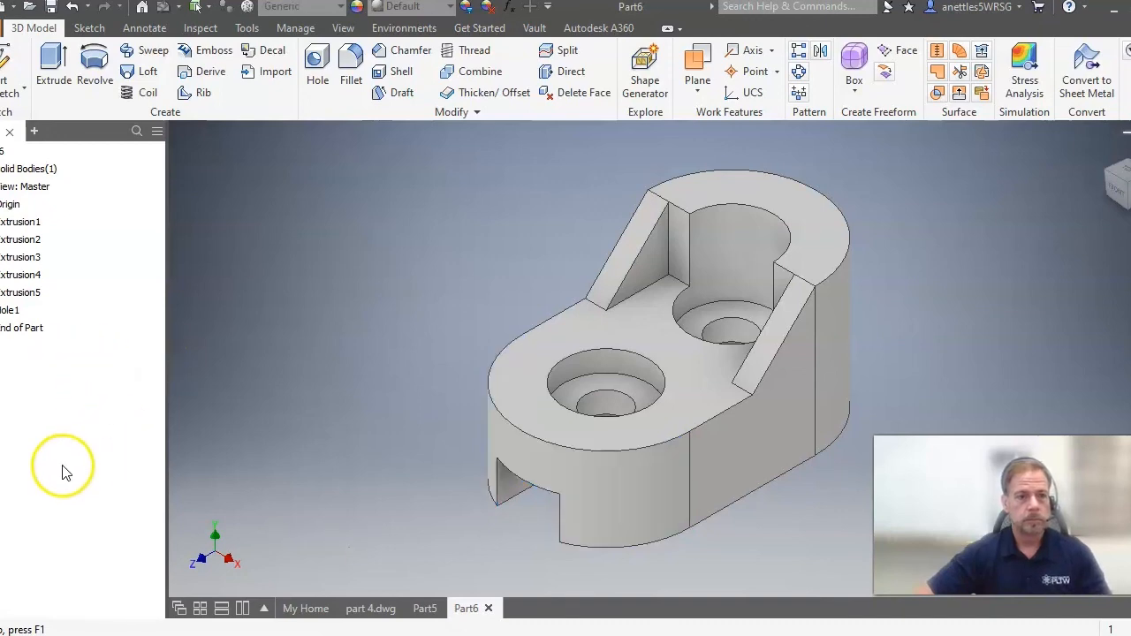